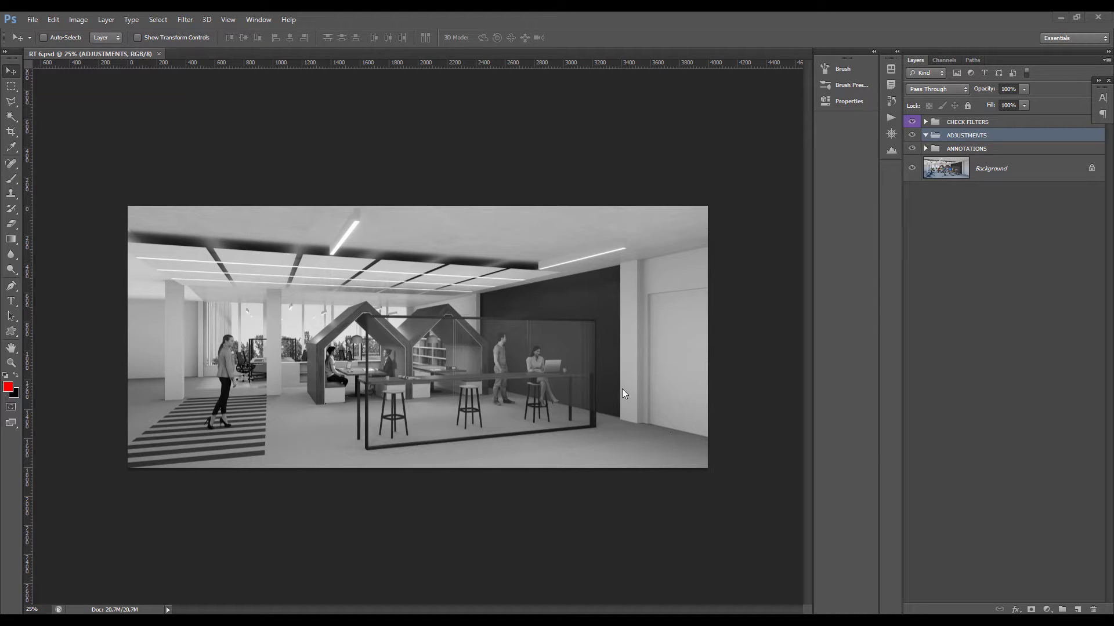
# - Add a new empty layer inside the ADJUSTMENTS group
pyautogui.scroll(2, 344, 382)
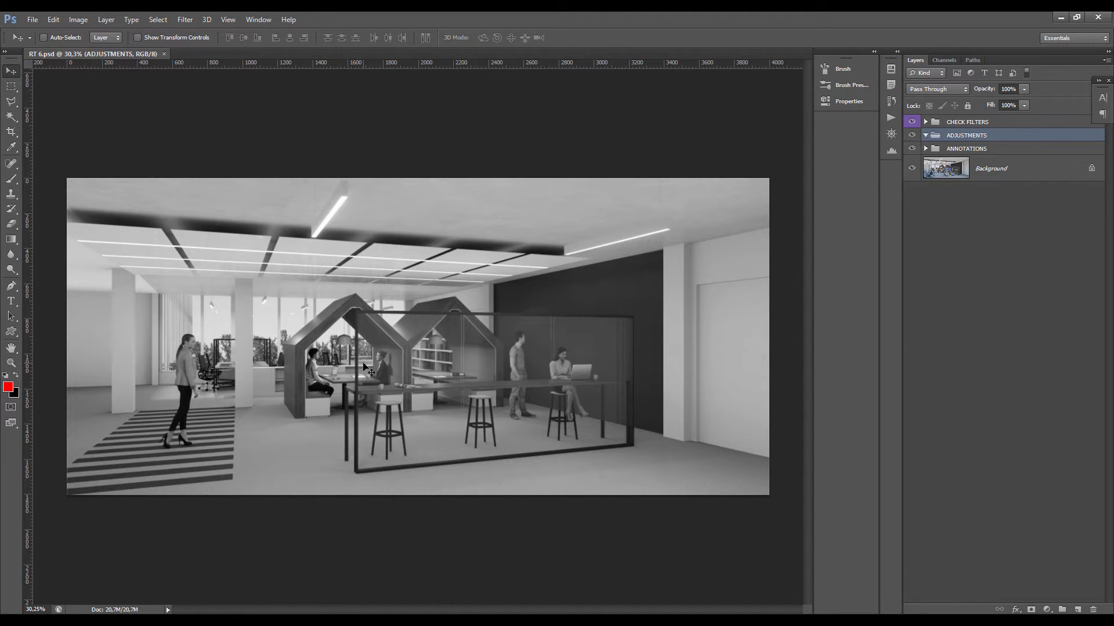
pyautogui.scroll(-3, 343, 353)
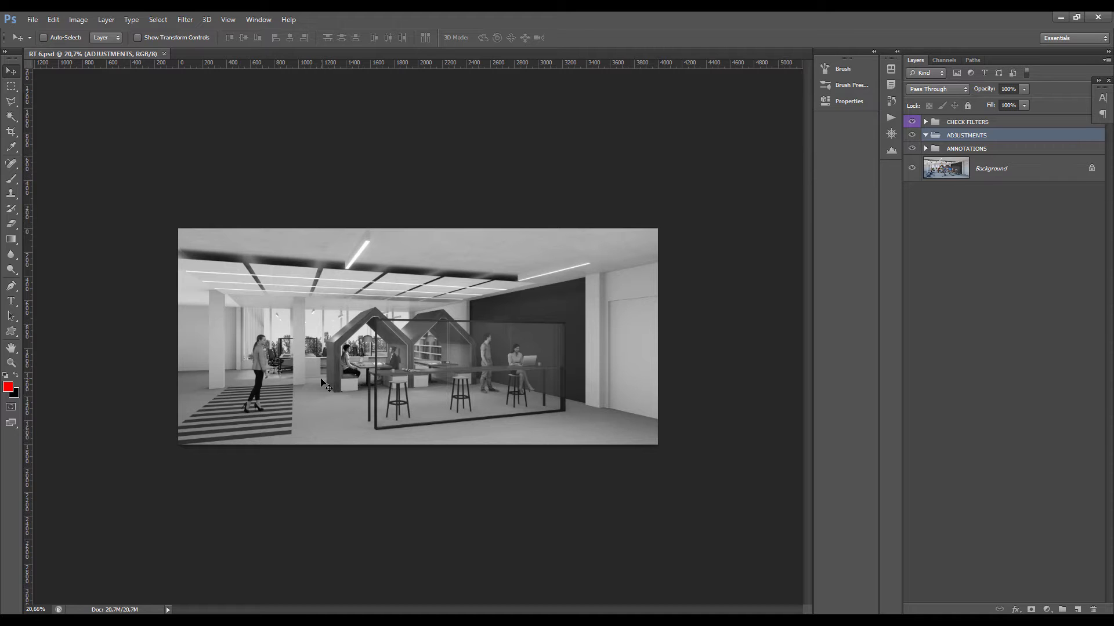
pyautogui.scroll(2, 255, 388)
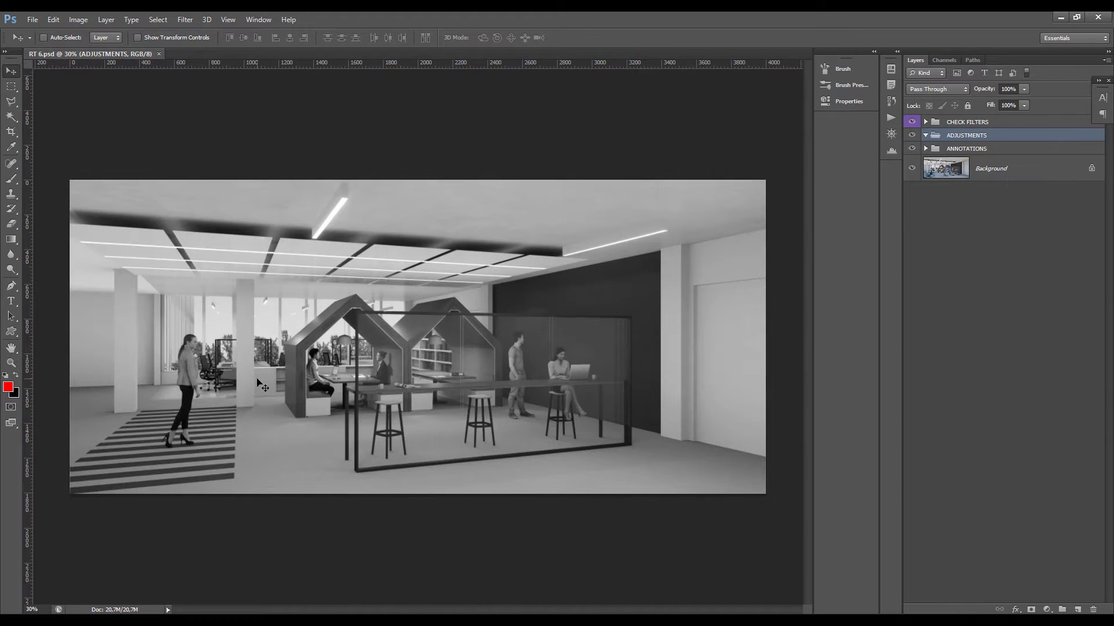
pyautogui.click(1077, 609)
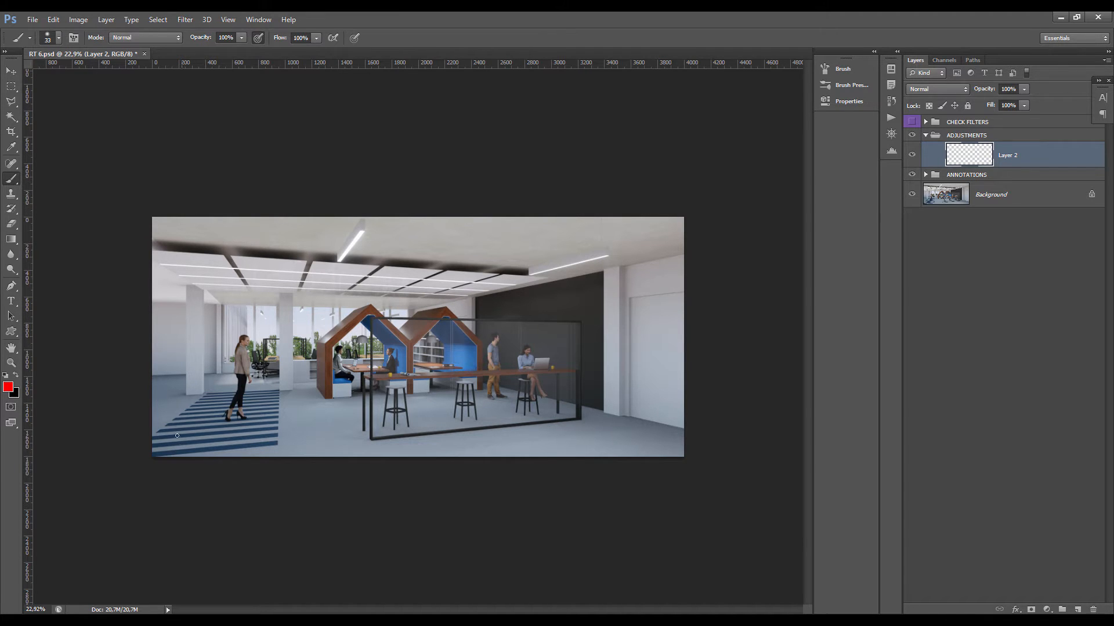
# - Draw two nearly vertical straight red lines with the Brush, one along the left column and one through the white wall right of the dark wall
pyautogui.keyDown('shift'); pyautogui.click(191, 462); pyautogui.keyUp('shift')
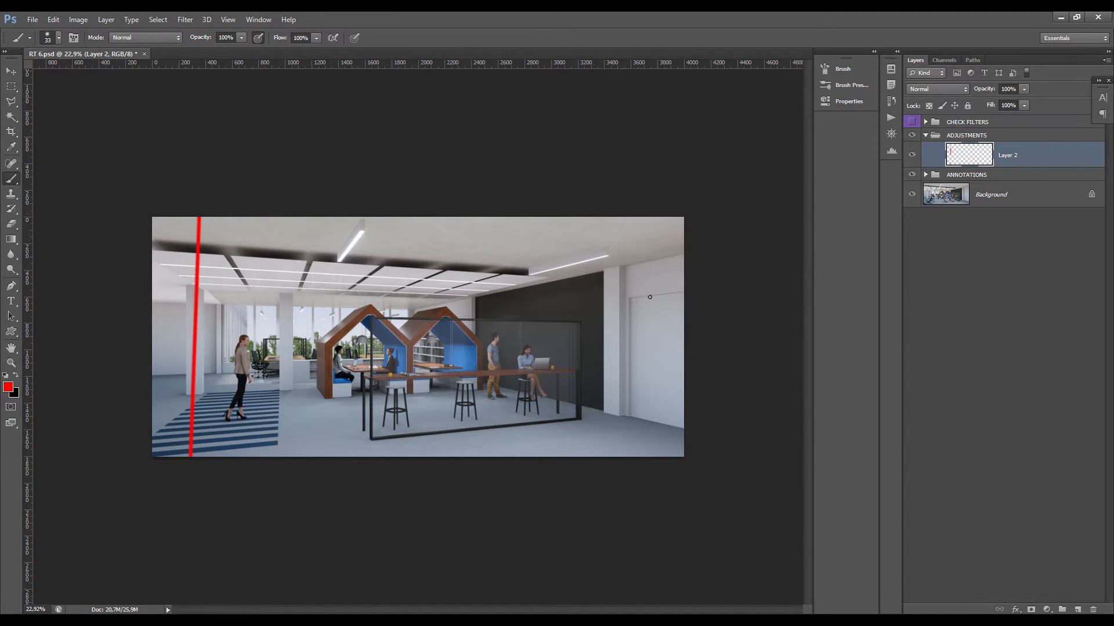
pyautogui.keyDown('shift'); pyautogui.click(629, 461); pyautogui.keyUp('shift')
pyautogui.scroll(2, 410, 306)
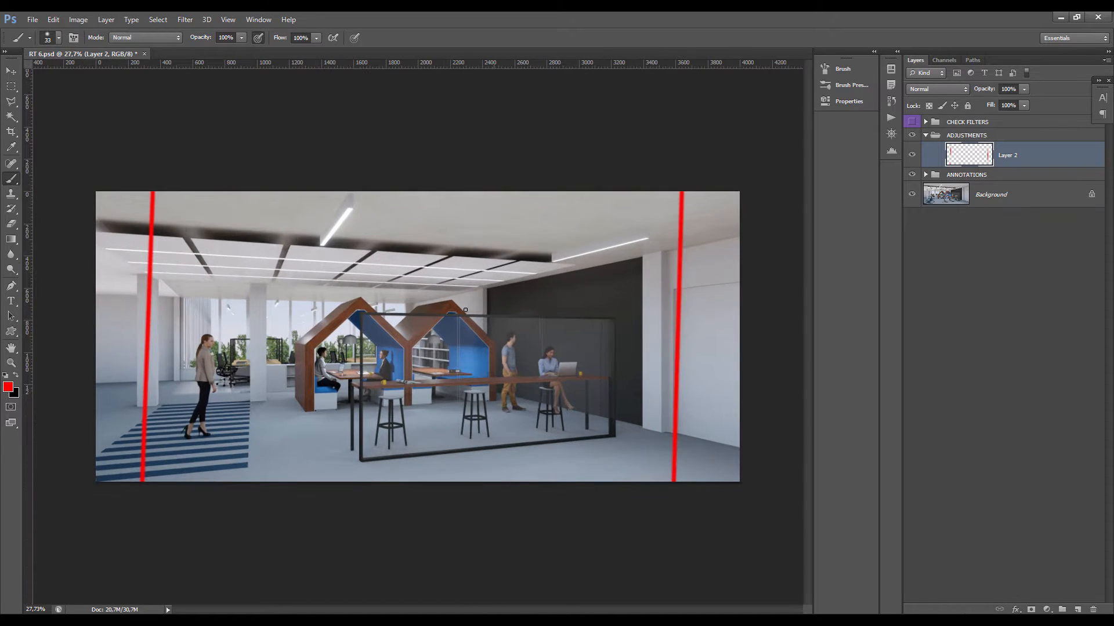
# - Draw straight red perspective lines along the right wall's ceiling and floor edges and join their inner ends with a short vertical line
pyautogui.keyDown('shift'); pyautogui.click(748, 237); pyautogui.keyUp('shift')
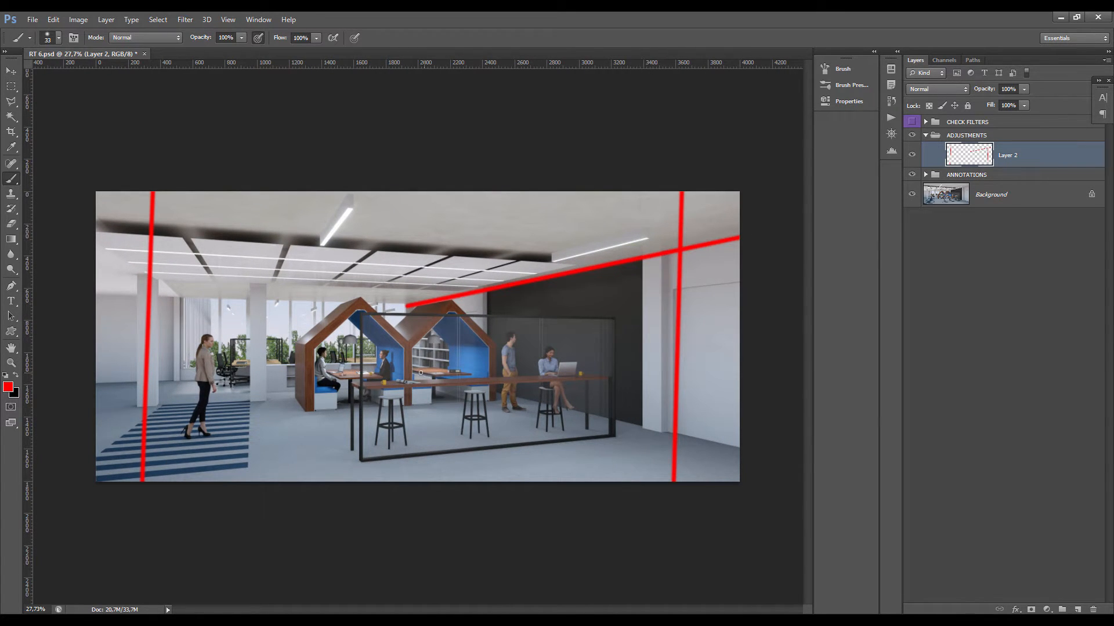
pyautogui.keyDown('shift'); pyautogui.click(750, 450); pyautogui.keyUp('shift')
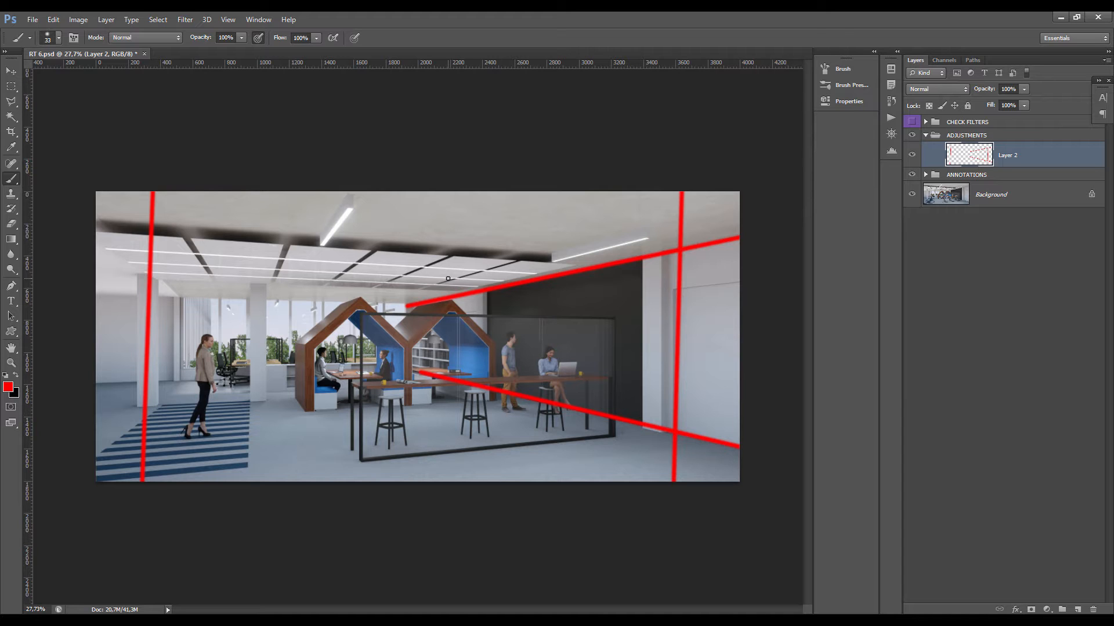
pyautogui.scroll(-1, 418, 361)
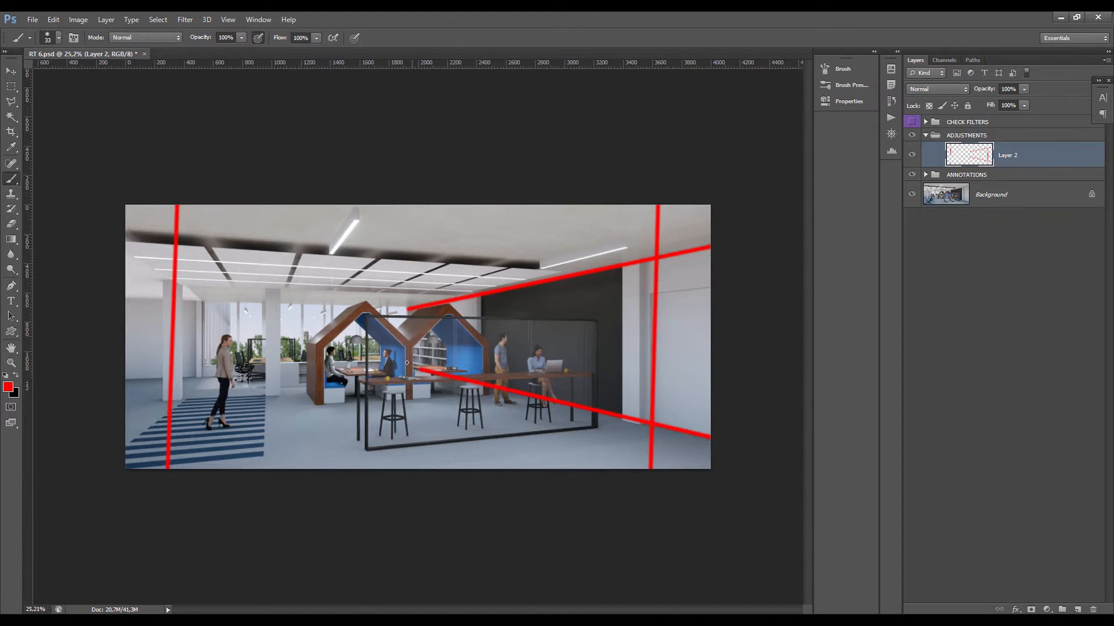
pyautogui.scroll(3, 419, 361)
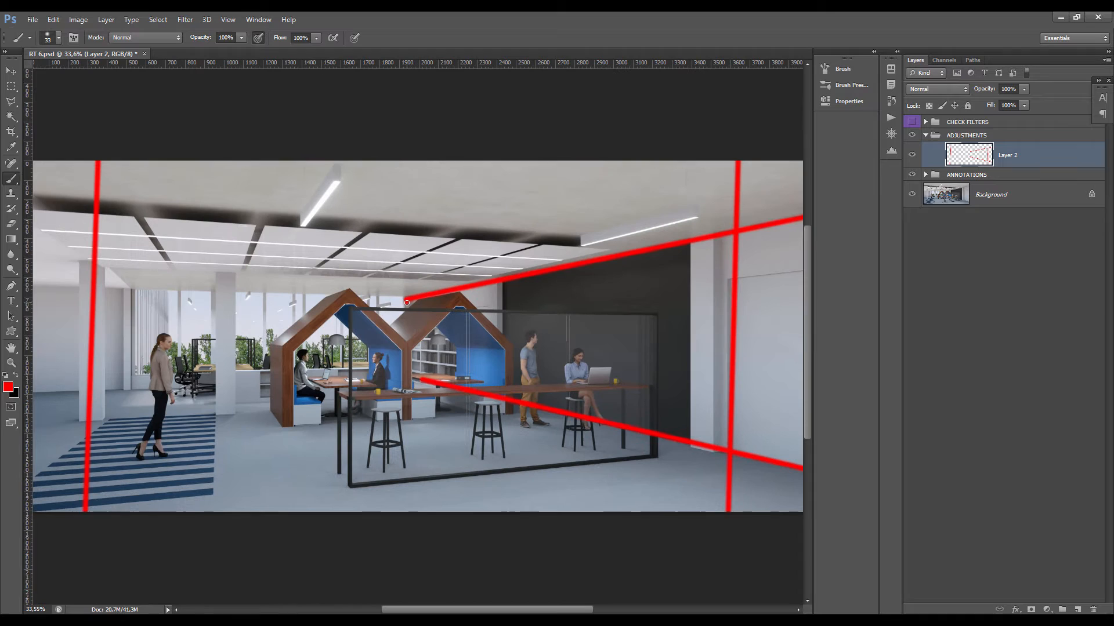
pyautogui.keyDown('shift'); pyautogui.click(408, 369); pyautogui.keyUp('shift')
pyautogui.scroll(-1, 419, 370)
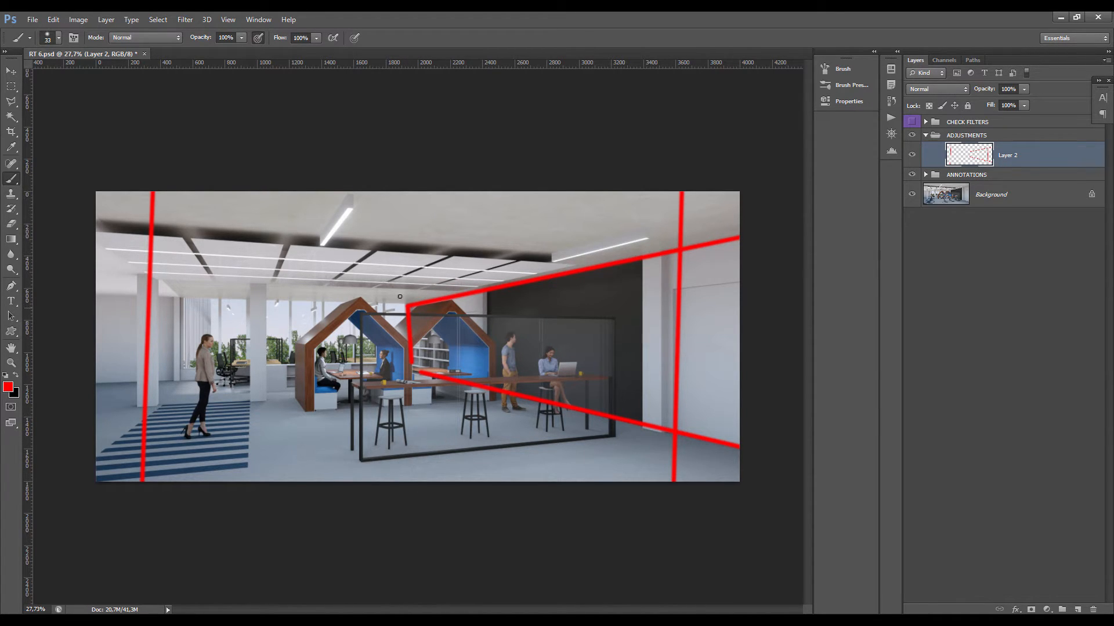
# - Clear all the vertical and perspective guide lines from the new layer and remove the selection
pyautogui.hotkey('ctrl', 'a')
pyautogui.press('Delete')
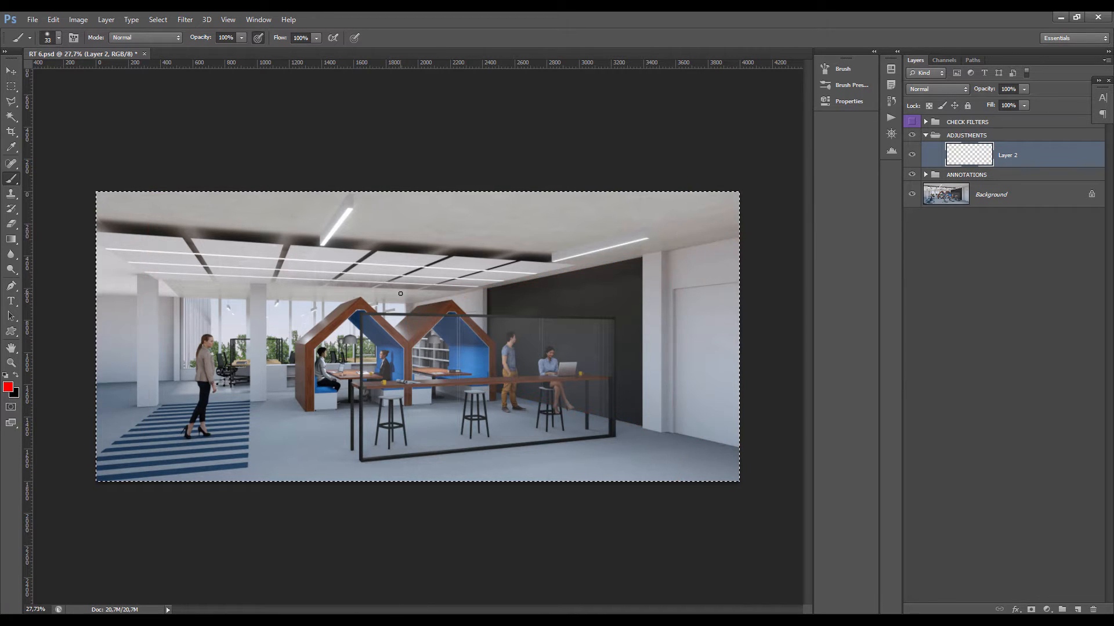
pyautogui.hotkey('ctrl', 'd')
# - Draw straight red lines along the ceiling and floor edges of both the right wall and the back window wall, converging near the image centre
pyautogui.keyDown('shift'); pyautogui.click(406, 305); pyautogui.keyUp('shift')
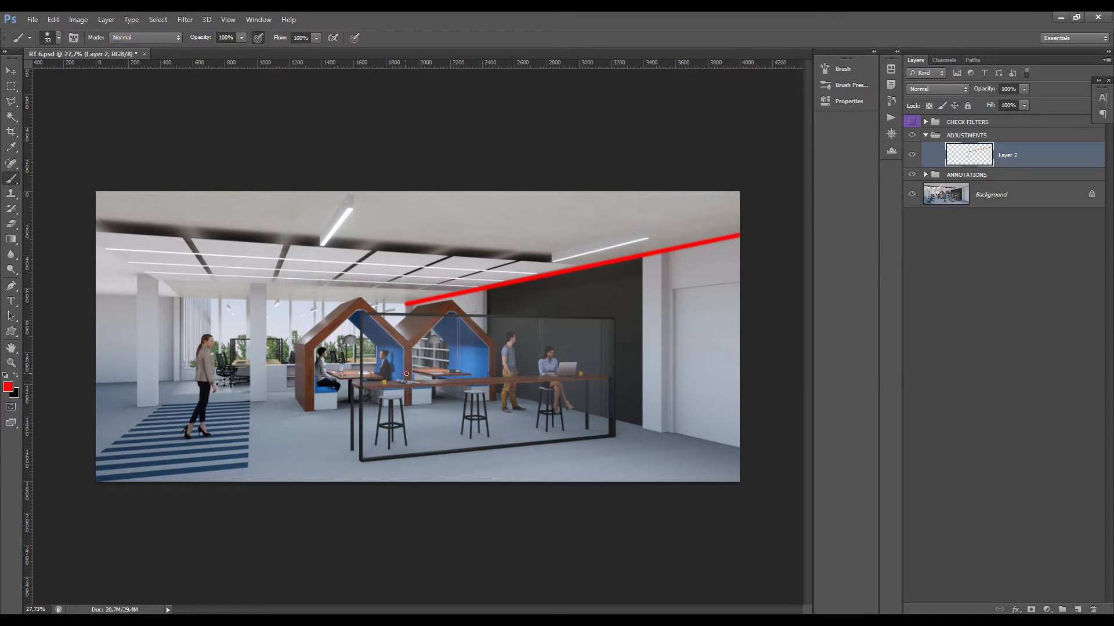
pyautogui.keyDown('shift'); pyautogui.click(755, 453); pyautogui.keyUp('shift')
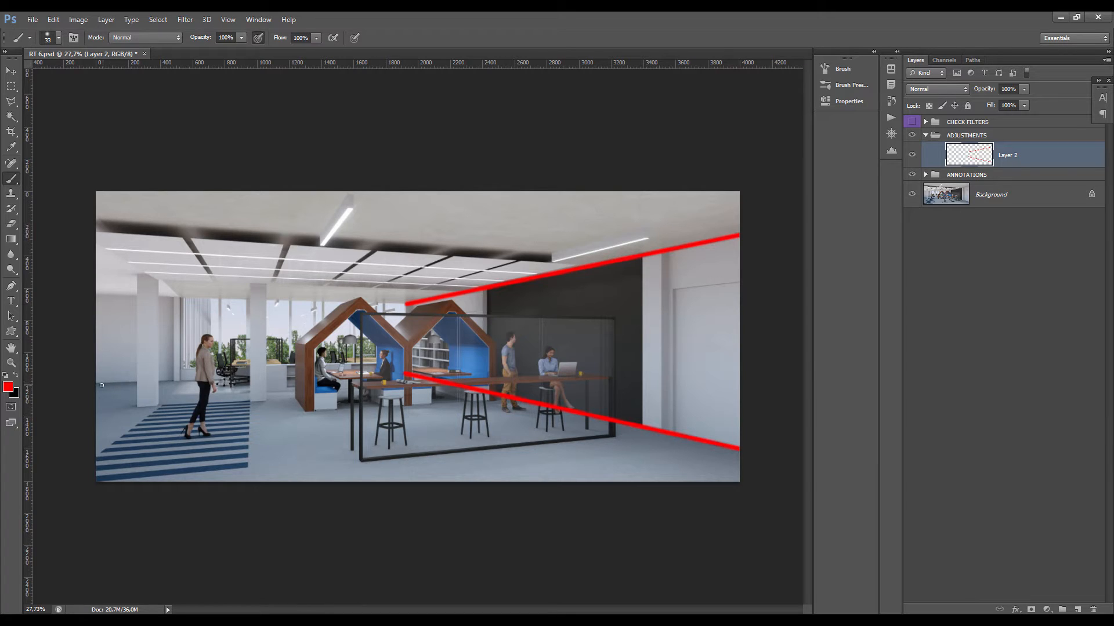
pyautogui.keyDown('shift'); pyautogui.click(401, 303); pyautogui.keyUp('shift')
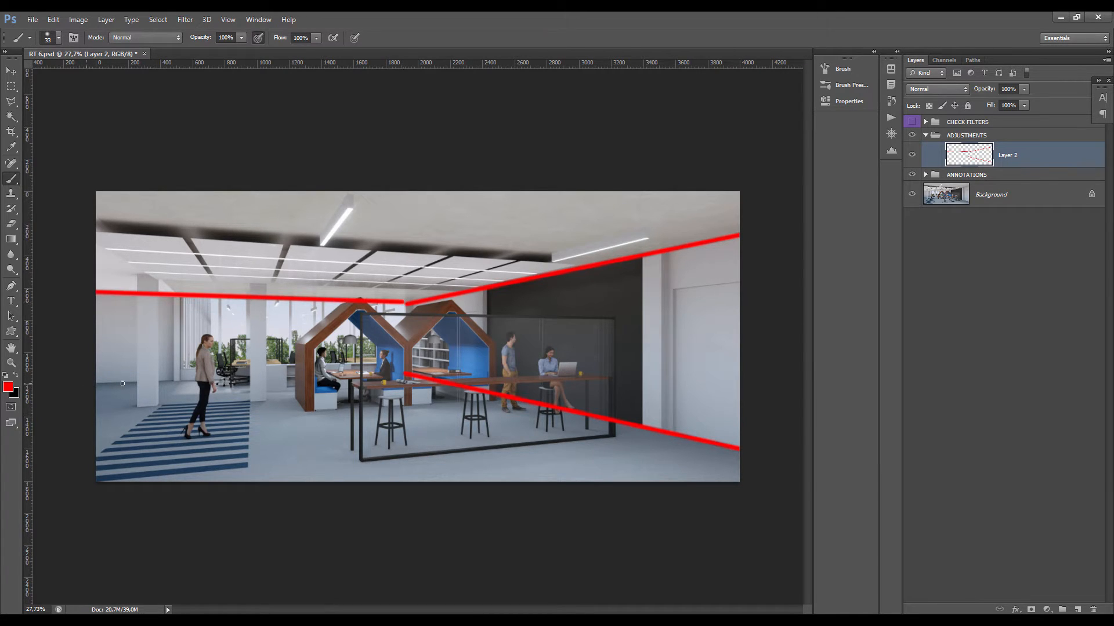
pyautogui.keyDown('shift'); pyautogui.click(399, 370); pyautogui.keyUp('shift')
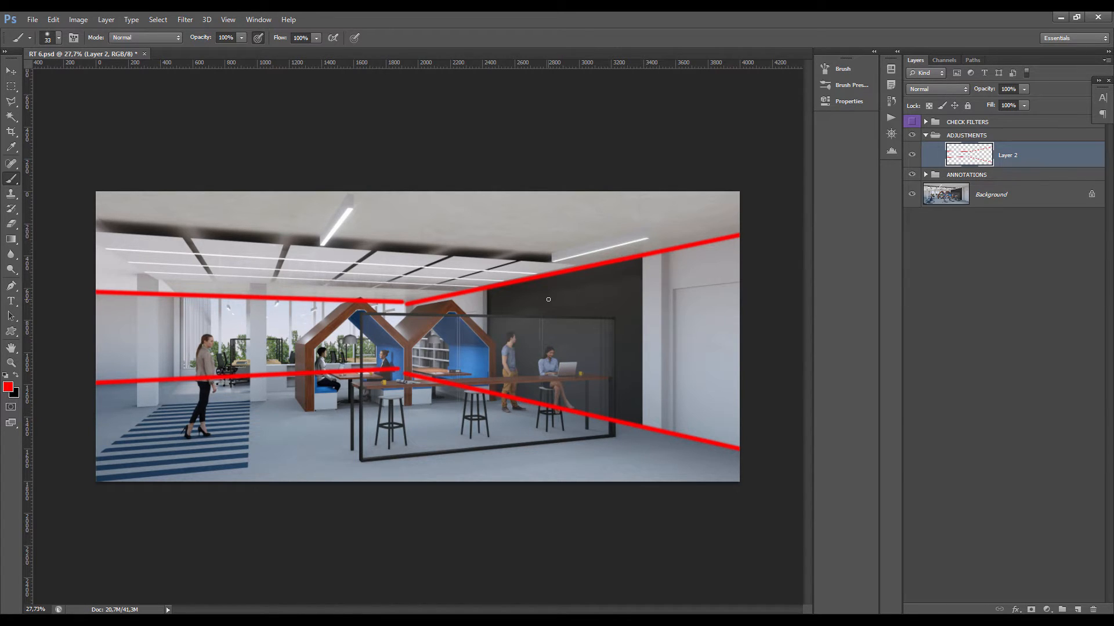
# - Clear the four converging perspective lines from the layer and deselect
pyautogui.hotkey('ctrl', 'a')
pyautogui.press('Delete')
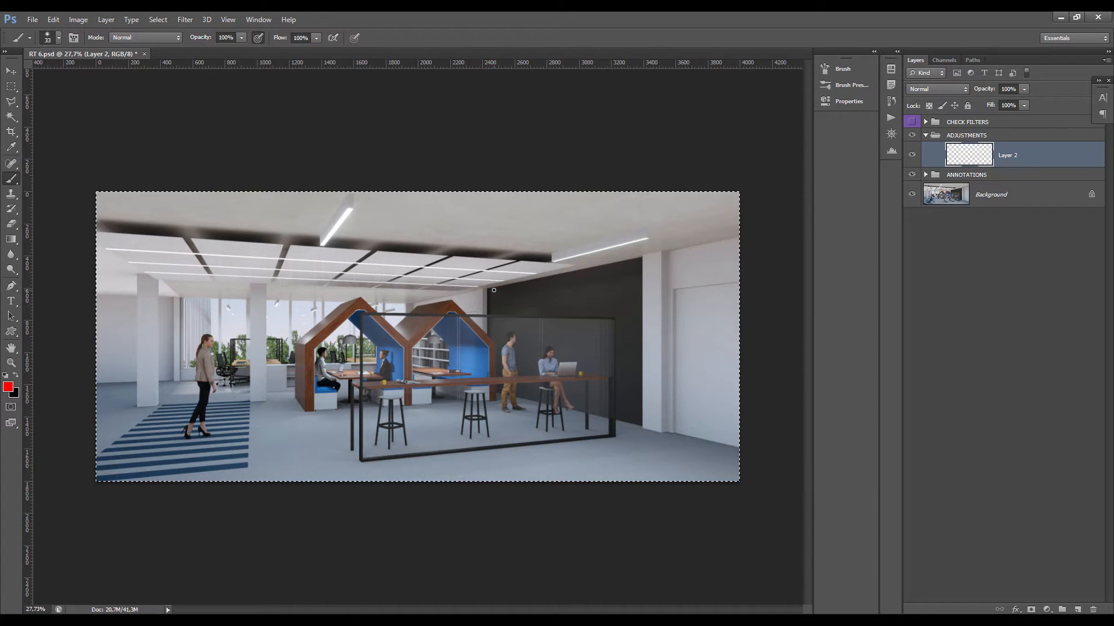
pyautogui.hotkey('ctrl', 'd')
# - Crop a strip off the left and right sides of the image, leaving it about 3350 px wide at full height
pyautogui.press('c')
pyautogui.moveTo(96, 336); pyautogui.dragTo(121, 336)
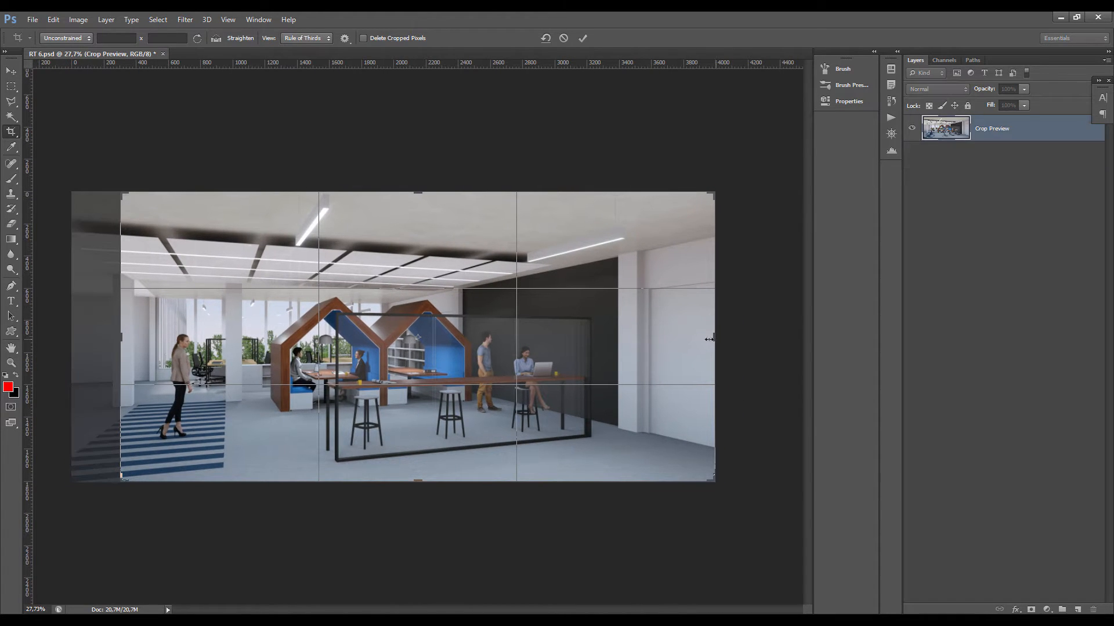
pyautogui.moveTo(709, 340); pyautogui.dragTo(687, 347)
pyautogui.press('Return')
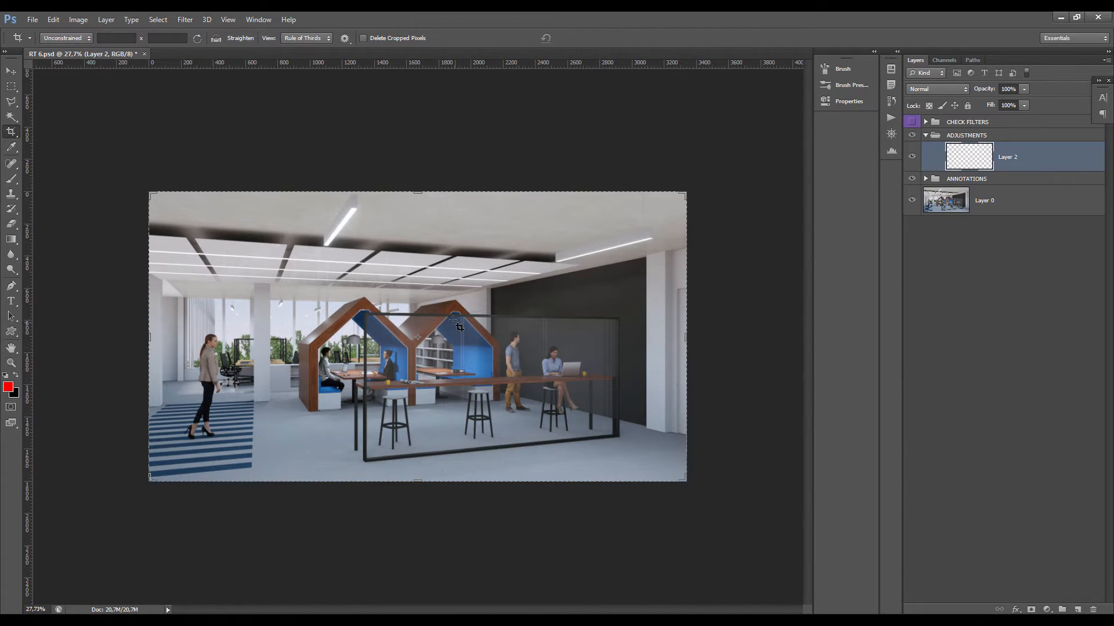
# - Brush two straight red lines along the right wall's floor and ceiling edges on the cropped image
pyautogui.press('b')
pyautogui.keyDown('shift'); pyautogui.click(704, 446); pyautogui.keyUp('shift')
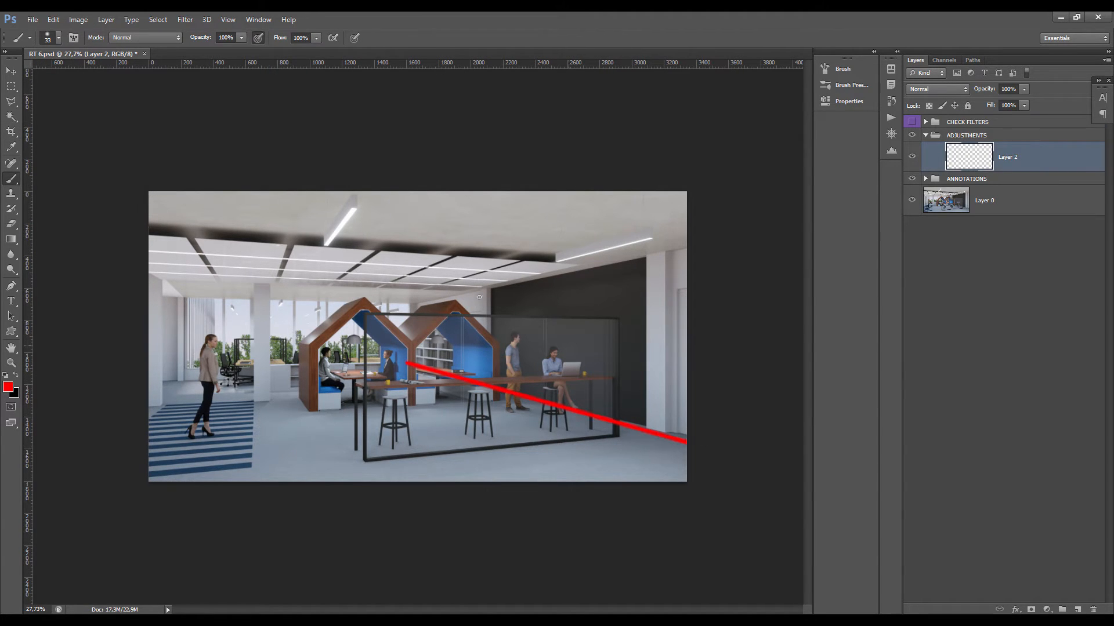
pyautogui.click(408, 307)
pyautogui.keyDown('shift'); pyautogui.click(702, 243); pyautogui.keyUp('shift')
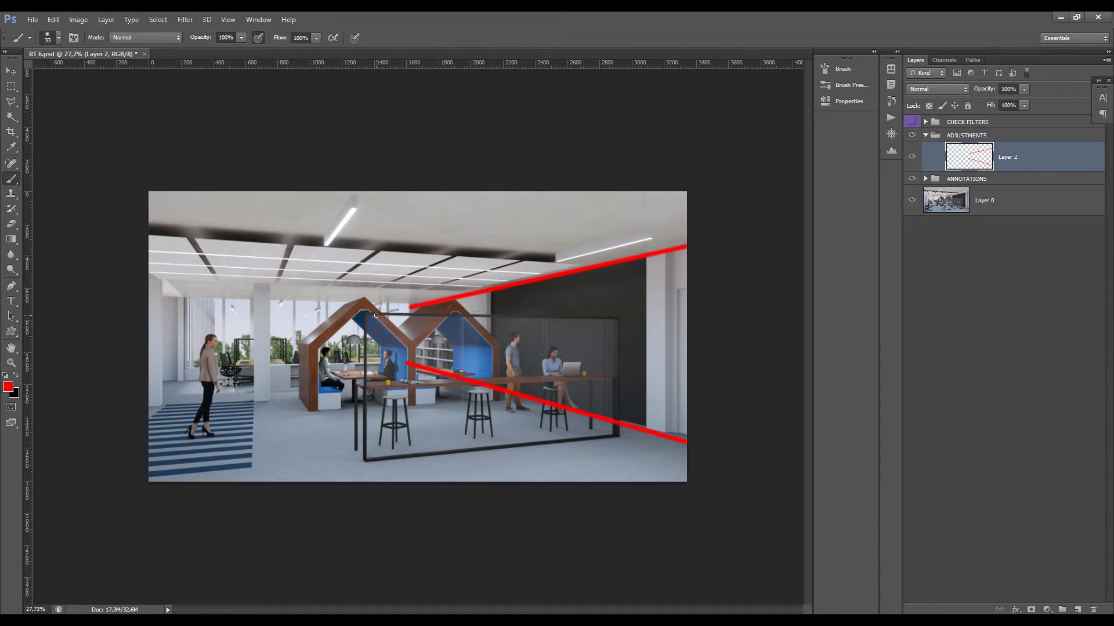
# - Circle the window area and the first house-shaped booth repeatedly in red, and clear all markings from the layer
pyautogui.moveTo(399, 299)
pyautogui.mouseDown()
pyautogui.moveTo(277, 279)
pyautogui.moveTo(186, 292)
pyautogui.moveTo(180, 345)
pyautogui.moveTo(290, 396)
pyautogui.moveTo(416, 382)
pyautogui.moveTo(433, 324)
pyautogui.moveTo(396, 284)
pyautogui.moveTo(319, 271)
pyautogui.mouseUp()
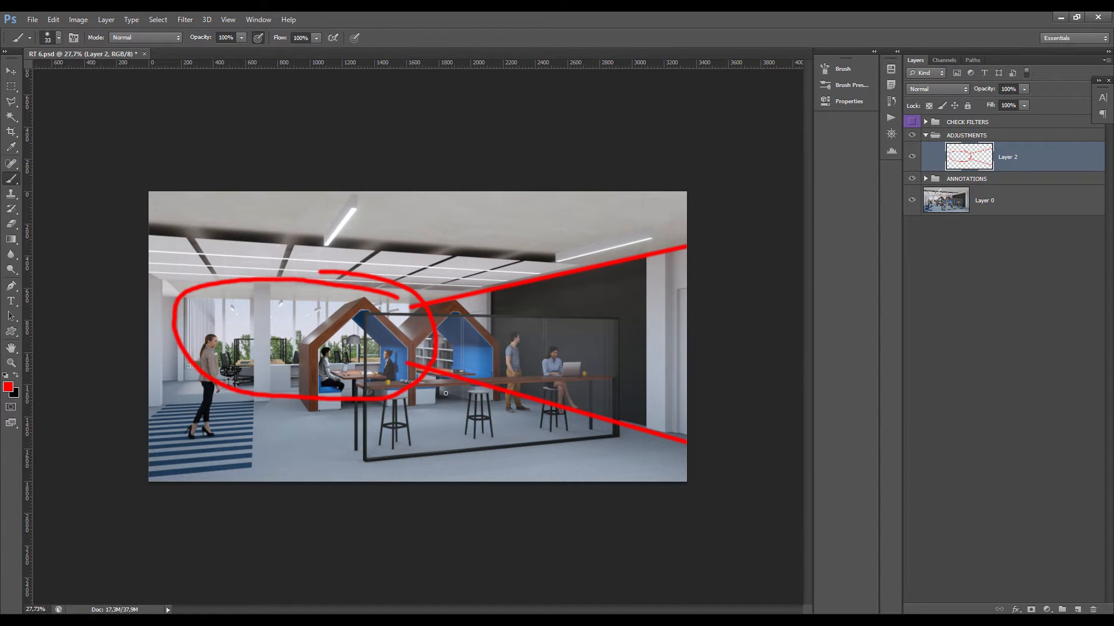
pyautogui.moveTo(273, 276)
pyautogui.mouseDown()
pyautogui.moveTo(274, 370)
pyautogui.moveTo(420, 322)
pyautogui.moveTo(244, 283)
pyautogui.moveTo(213, 330)
pyautogui.mouseUp()
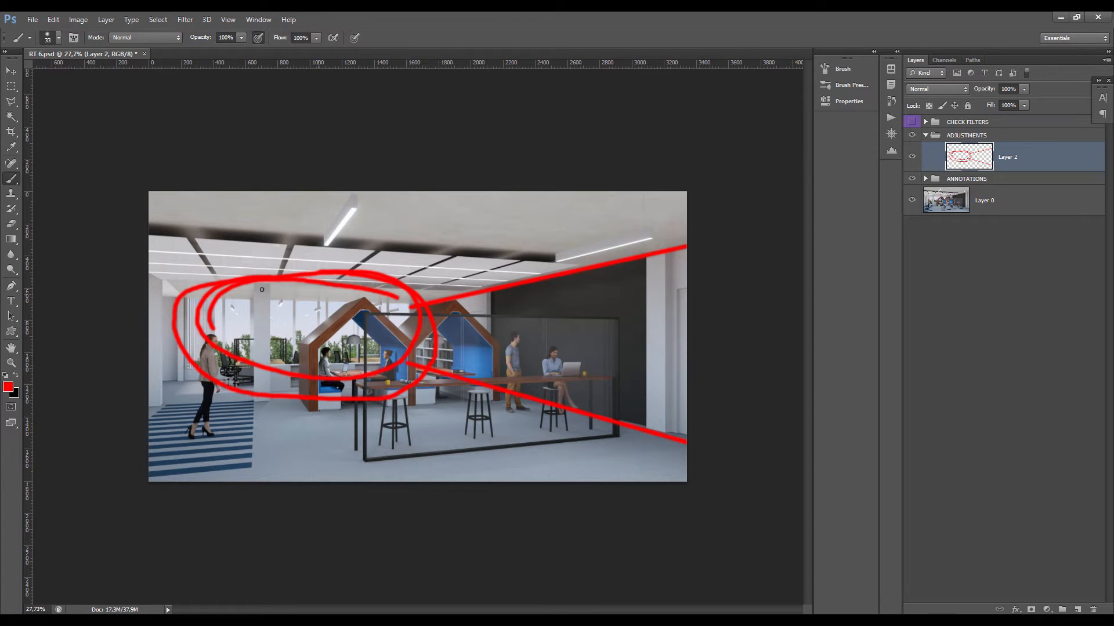
pyautogui.moveTo(261, 289)
pyautogui.mouseDown()
pyautogui.moveTo(404, 307)
pyautogui.moveTo(200, 286)
pyautogui.moveTo(356, 381)
pyautogui.mouseUp()
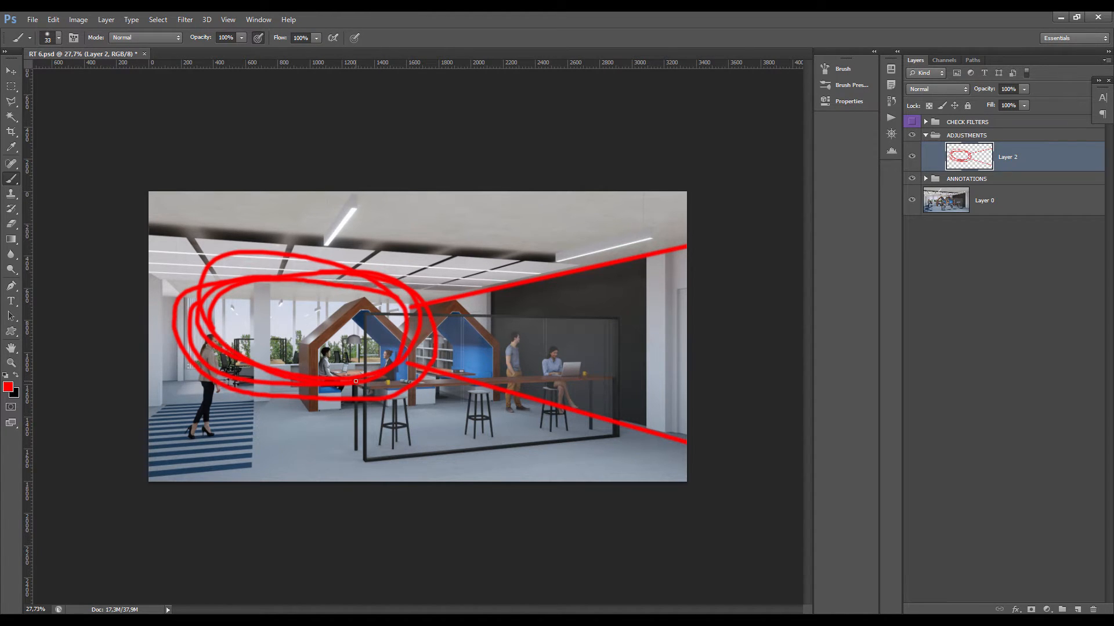
pyautogui.hotkey('ctrl', 'a')
pyautogui.press('Delete')
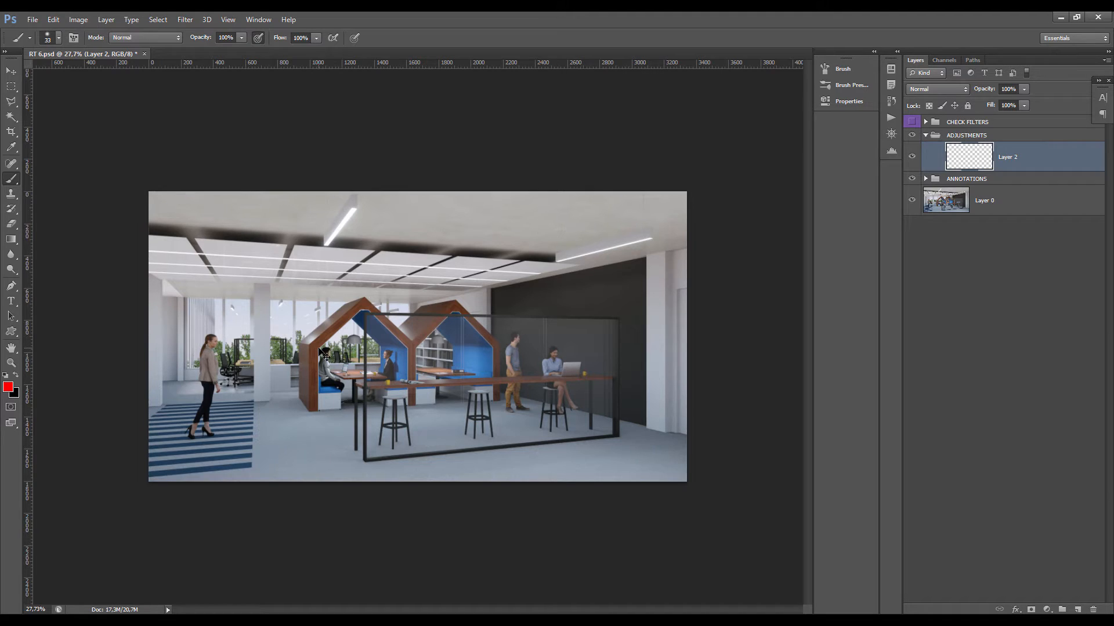
# - Circle the windows behind the standing woman and the first booth in red, plus one larger loop around both areas
pyautogui.scroll(3, 326, 355)
pyautogui.scroll(-1, 278, 301)
pyautogui.scroll(1, 250, 299)
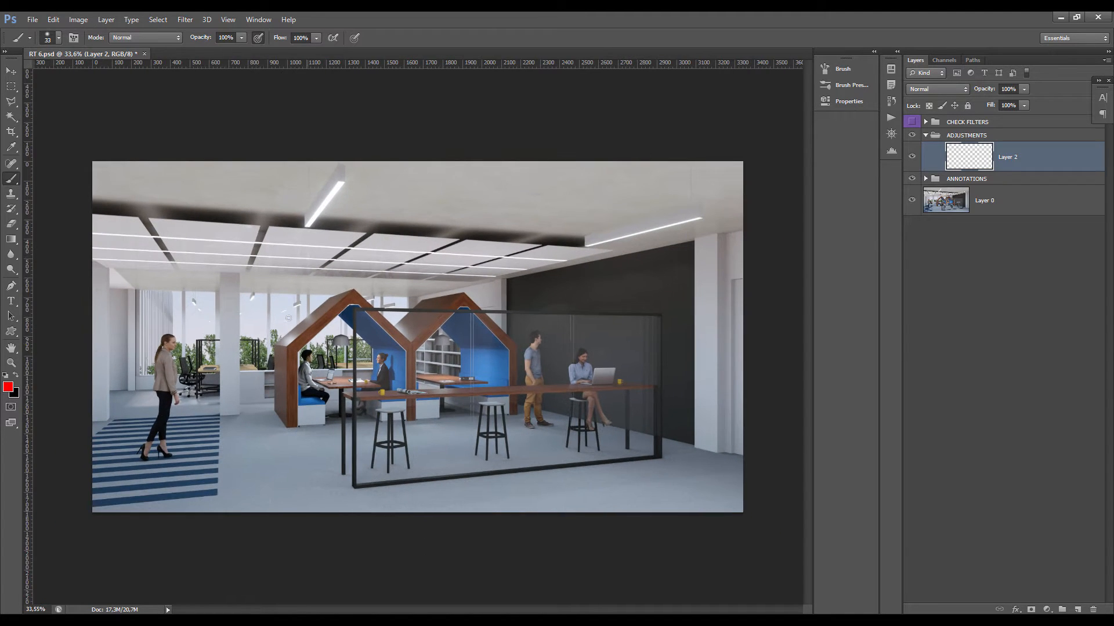
pyautogui.scroll(-1, 207, 296)
pyautogui.moveTo(195, 283)
pyautogui.mouseDown()
pyautogui.moveTo(154, 357)
pyautogui.moveTo(255, 312)
pyautogui.mouseUp()
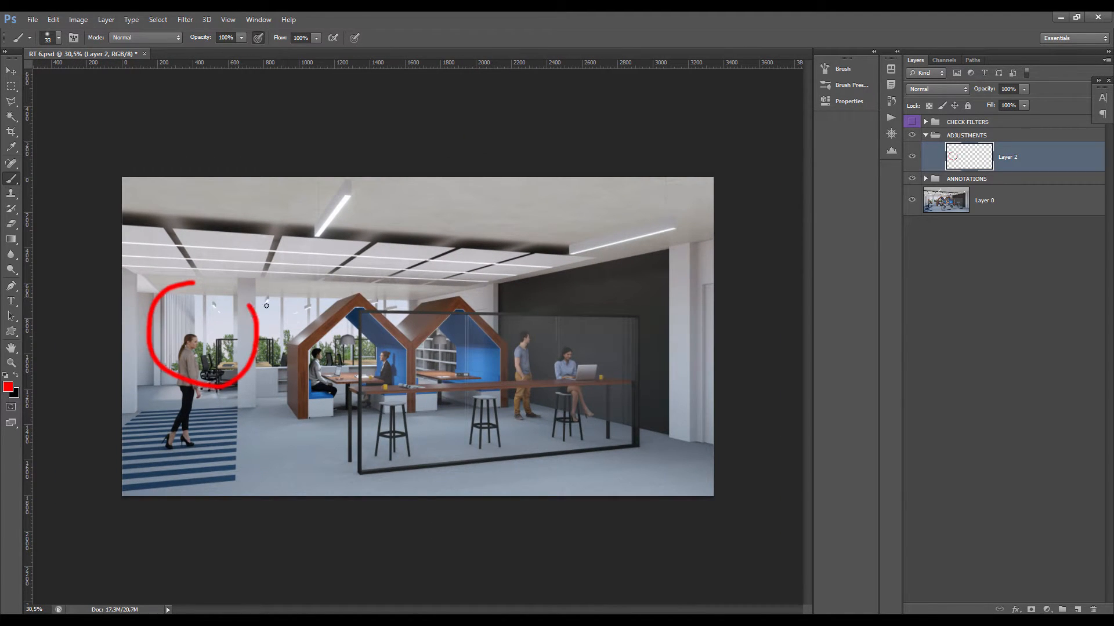
pyautogui.moveTo(306, 288)
pyautogui.mouseDown()
pyautogui.moveTo(248, 372)
pyautogui.moveTo(383, 272)
pyautogui.mouseUp()
pyautogui.moveTo(174, 258)
pyautogui.mouseDown()
pyautogui.moveTo(124, 313)
pyautogui.moveTo(438, 304)
pyautogui.mouseUp()
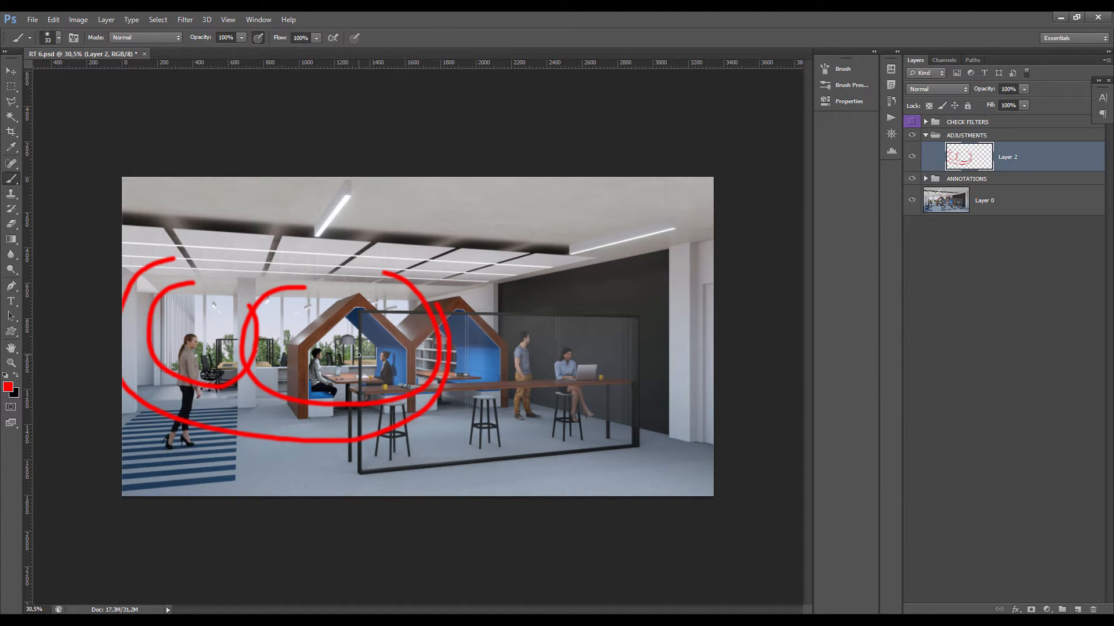
# - Erase the red loops around the windows and booth from the layer and remove the selection
pyautogui.hotkey('ctrl', 'a')
pyautogui.press('Delete')
pyautogui.scroll(3, 369, 323)
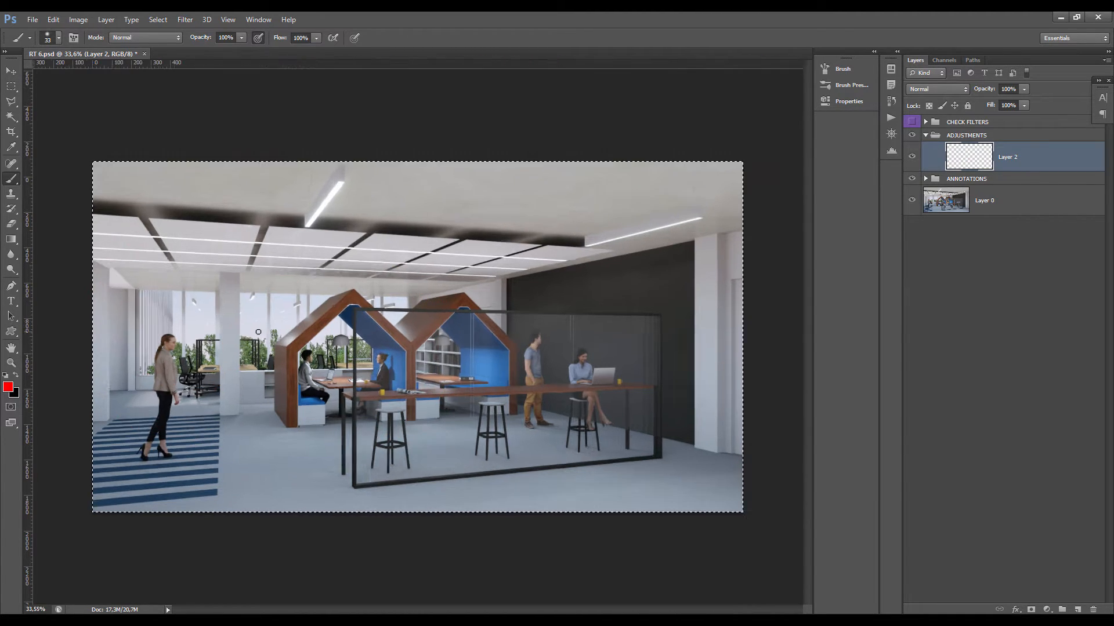
pyautogui.scroll(-2, 347, 318)
pyautogui.scroll(2, 325, 318)
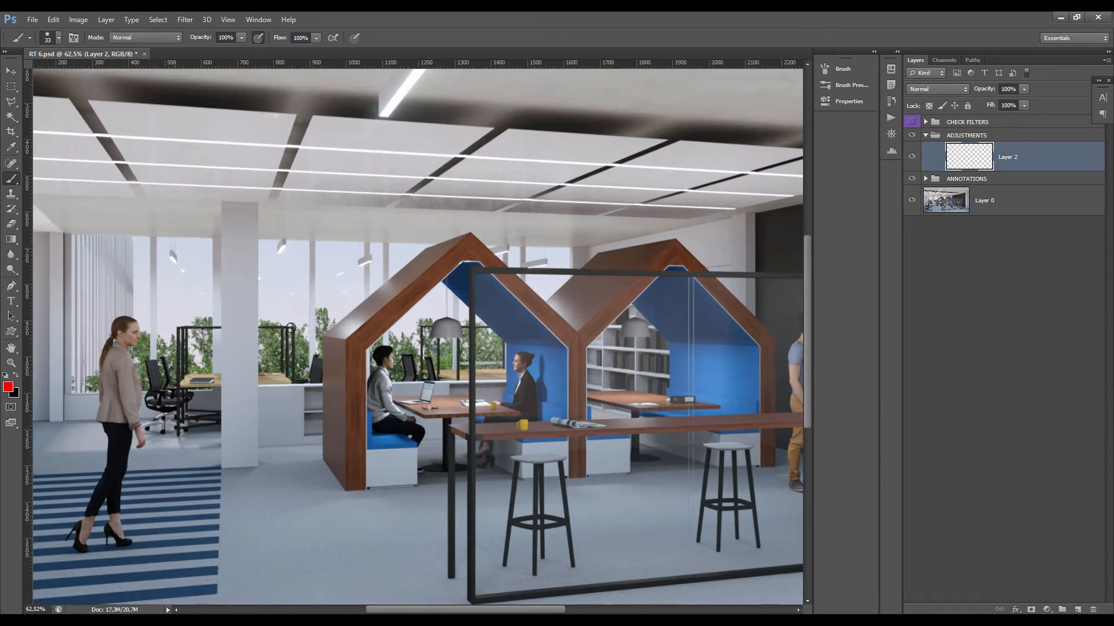
pyautogui.scroll(-4, 297, 317)
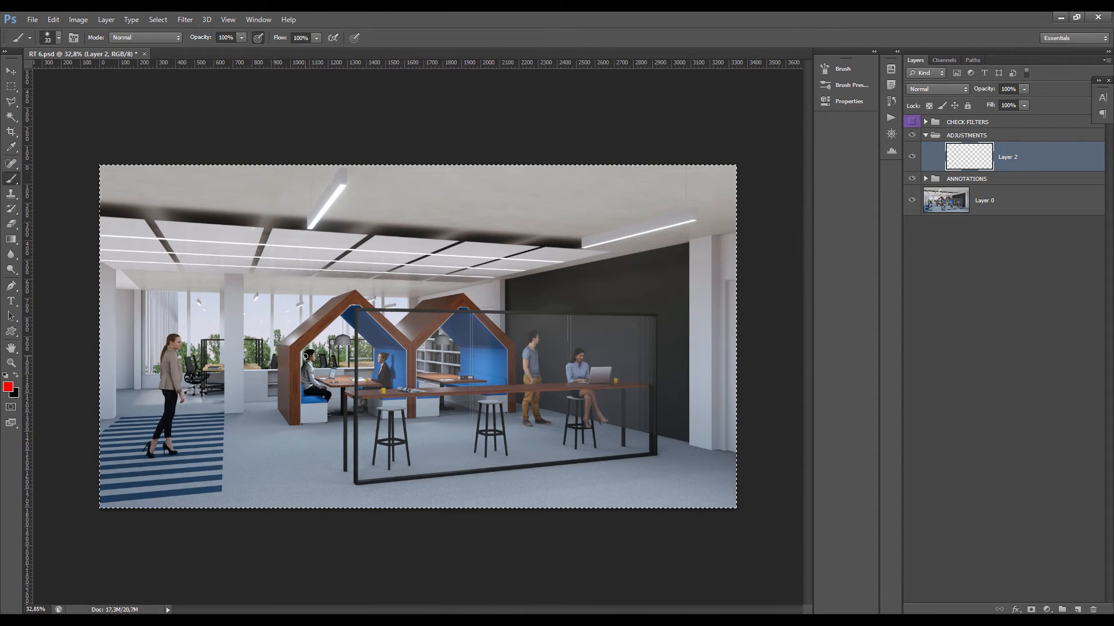
pyautogui.hotkey('ctrl', 'd')
pyautogui.scroll(-1, 371, 361)
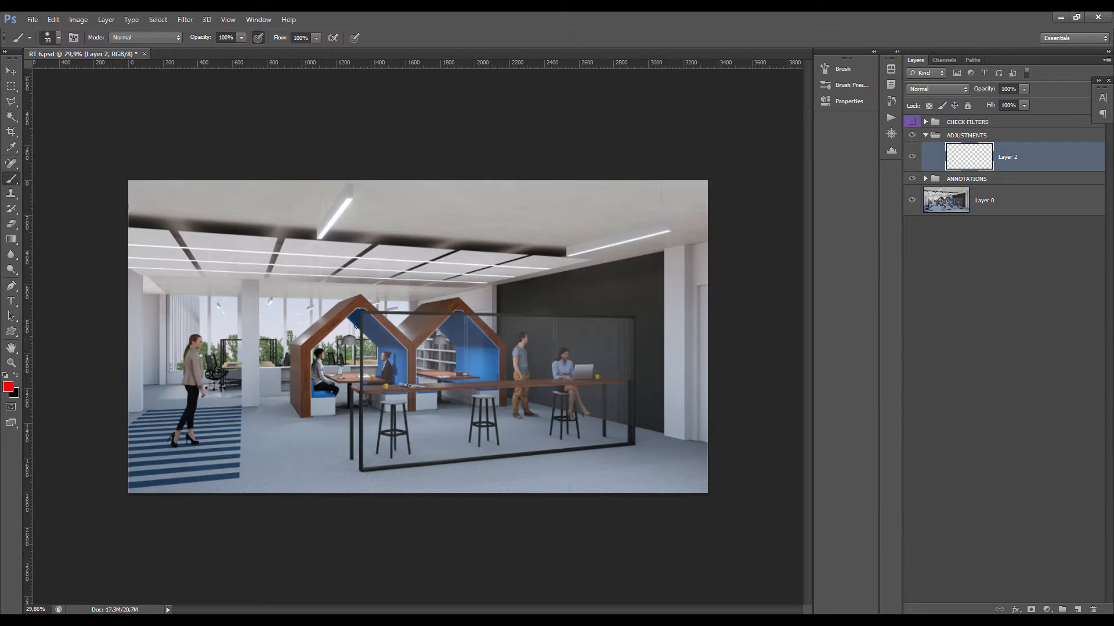
# - Draw two red arrows pointing at the glass partition, one at its left edge and one at its lower middle
pyautogui.moveTo(326, 452)
pyautogui.mouseDown()
pyautogui.moveTo(367, 397)
pyautogui.moveTo(359, 401)
pyautogui.mouseUp()
pyautogui.moveTo(470, 441); pyautogui.dragTo(546, 493)
pyautogui.moveTo(451, 461)
pyautogui.mouseDown()
pyautogui.moveTo(461, 448)
pyautogui.moveTo(539, 451)
pyautogui.mouseUp()
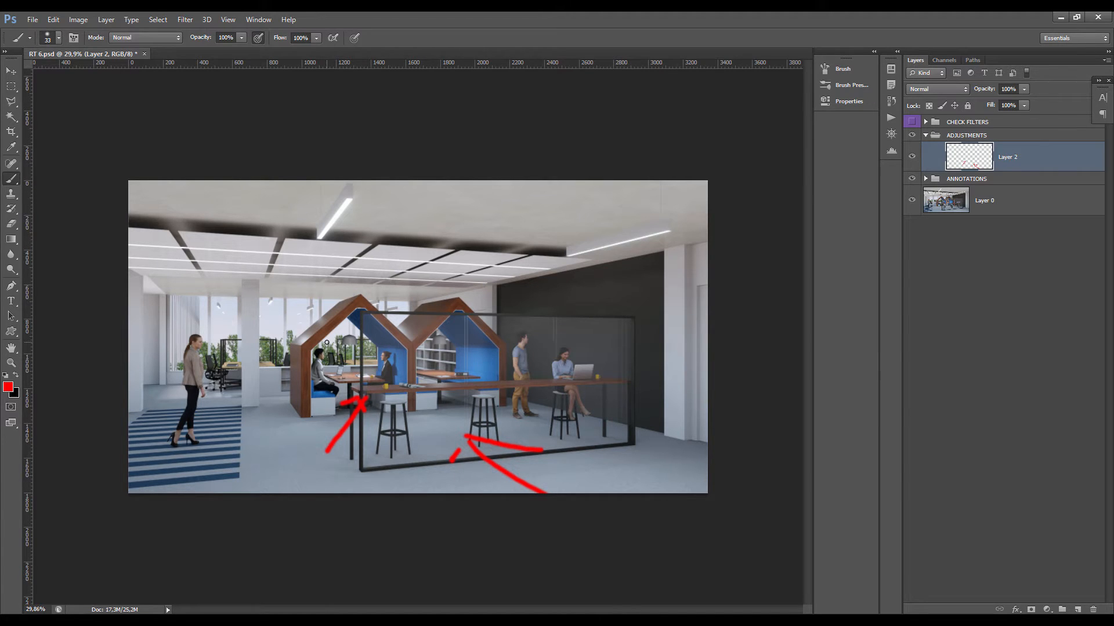
# - Clear the red arrow markings from the layer and deselect
pyautogui.hotkey('ctrl', 'a')
pyautogui.press('Delete')
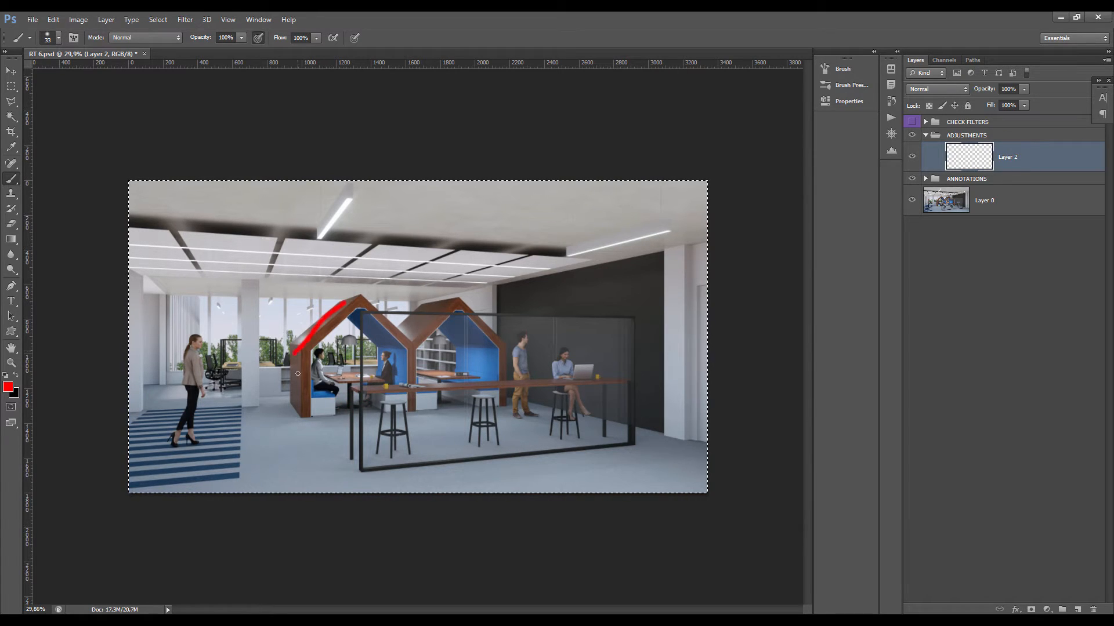
pyautogui.hotkey('ctrl', 'd')
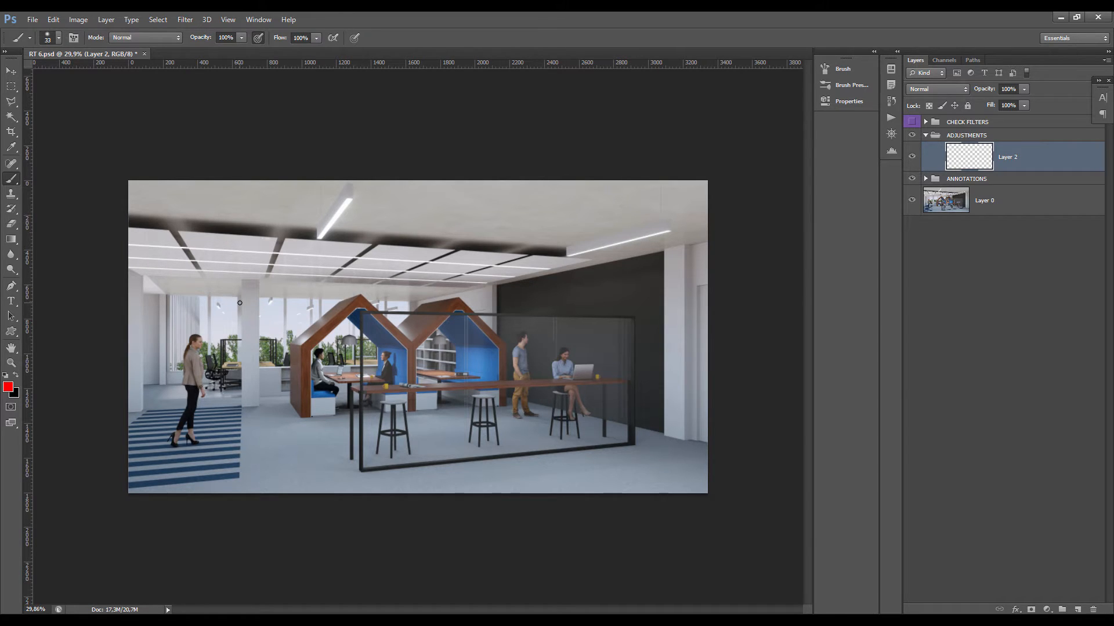
# - Circle the window area and the first booth with one red brush loop, and clear it from the layer
pyautogui.moveTo(252, 298)
pyautogui.mouseDown()
pyautogui.moveTo(156, 335)
pyautogui.moveTo(442, 351)
pyautogui.moveTo(242, 301)
pyautogui.mouseUp()
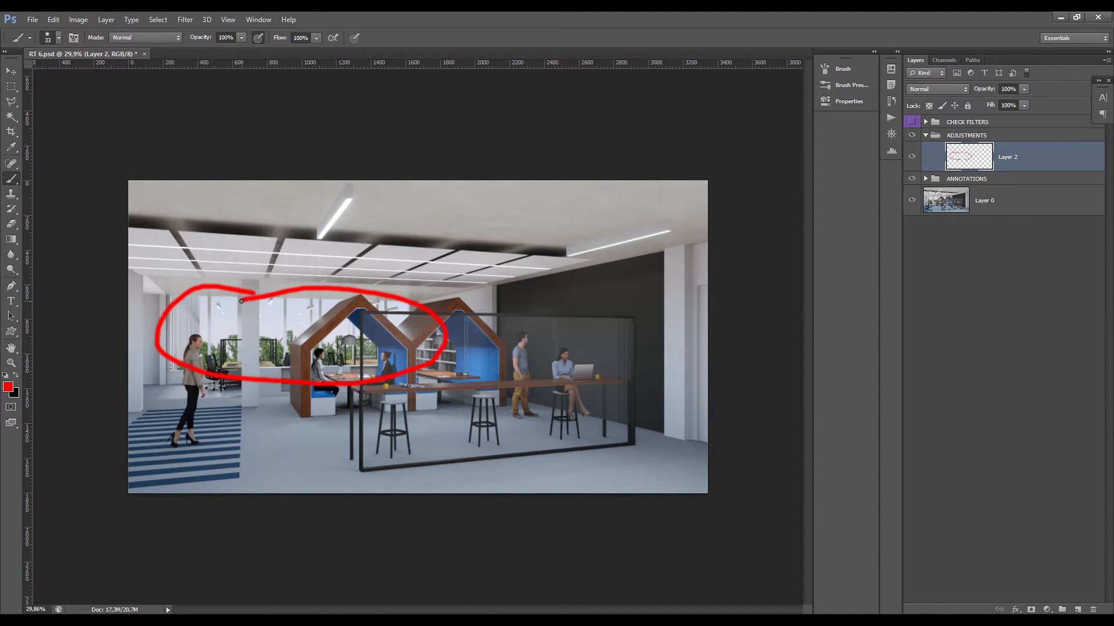
pyautogui.hotkey('ctrl', 'a')
pyautogui.hotkey('ctrl', 'd')
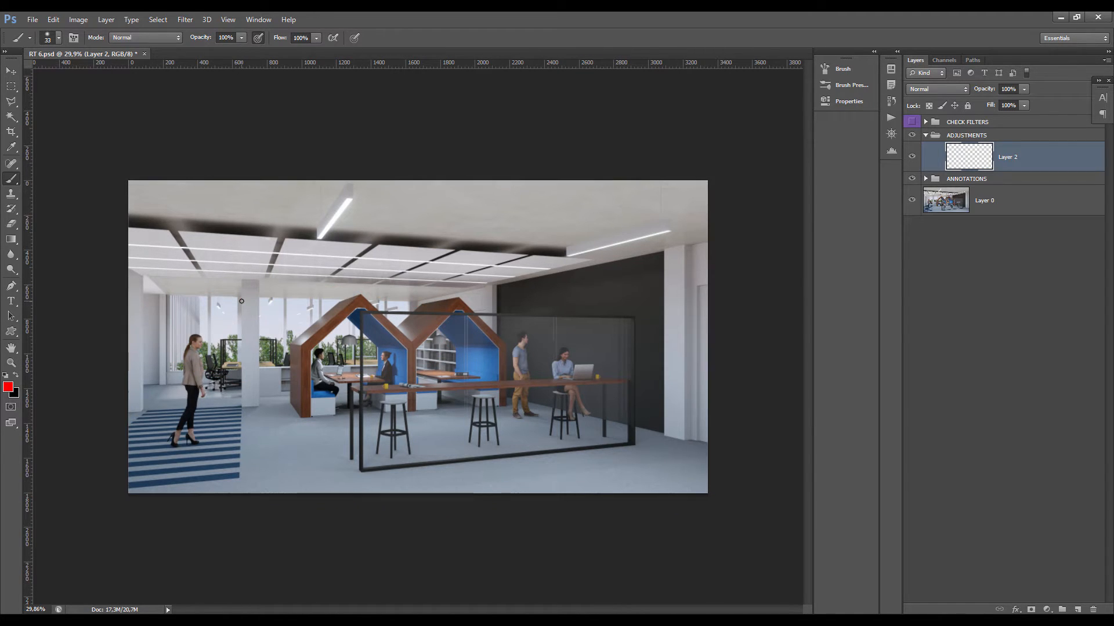
# - Trace the roof outlines of both house-shaped booths and the floor line below them in red, and remove the strokes
pyautogui.moveTo(355, 300)
pyautogui.mouseDown()
pyautogui.moveTo(276, 356)
pyautogui.moveTo(283, 407)
pyautogui.mouseUp()
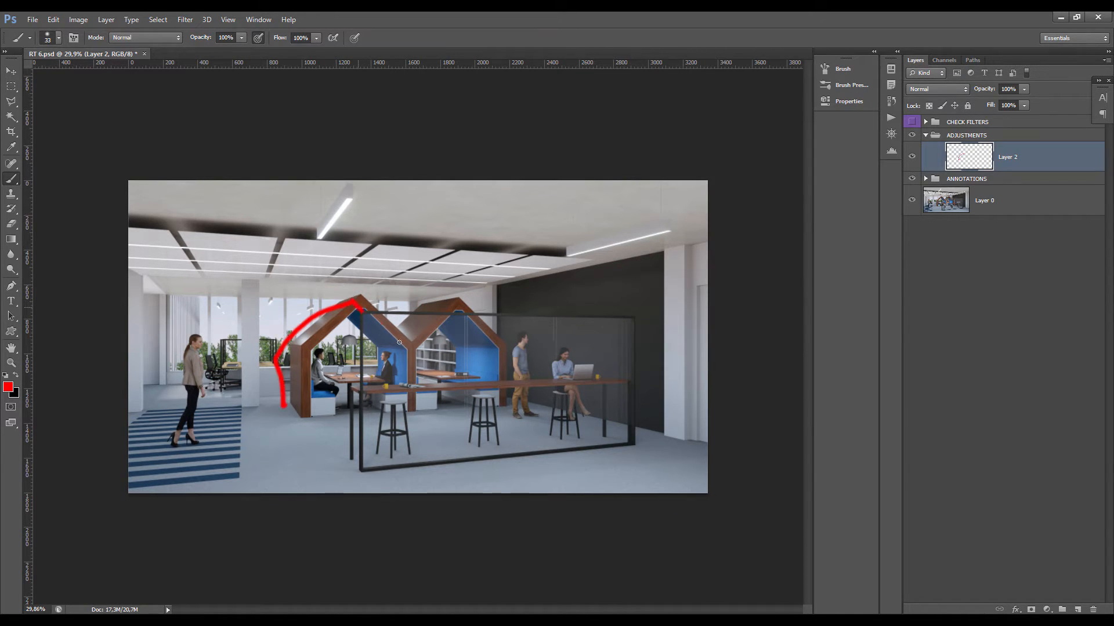
pyautogui.moveTo(399, 342)
pyautogui.mouseDown()
pyautogui.moveTo(448, 301)
pyautogui.moveTo(506, 352)
pyautogui.mouseUp()
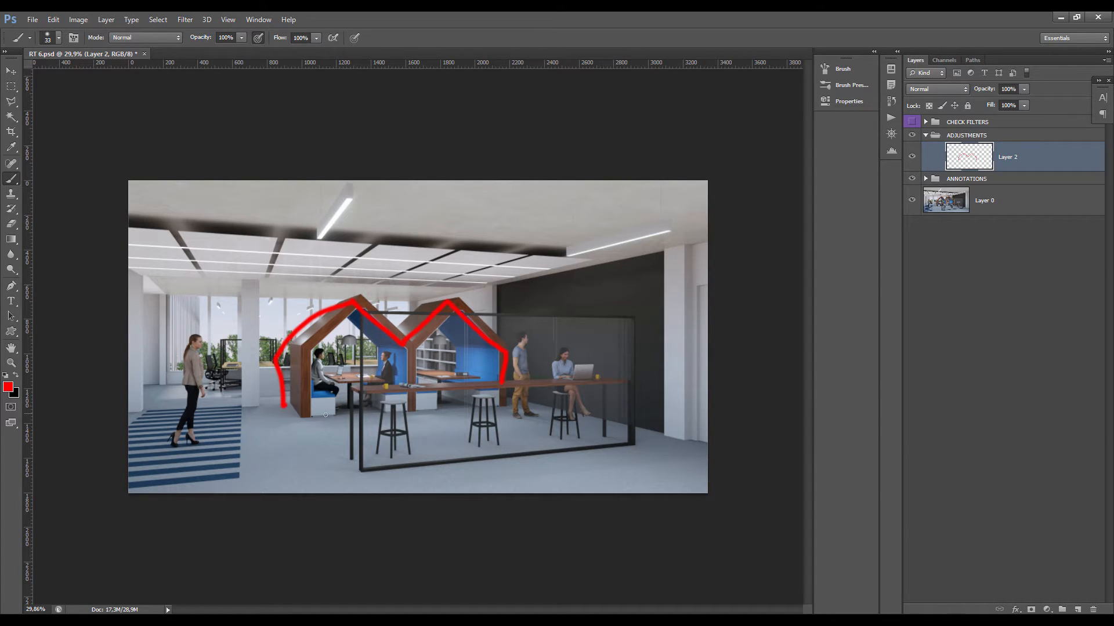
pyautogui.moveTo(325, 415); pyautogui.dragTo(504, 413)
pyautogui.hotkey('ctrl', 'z')
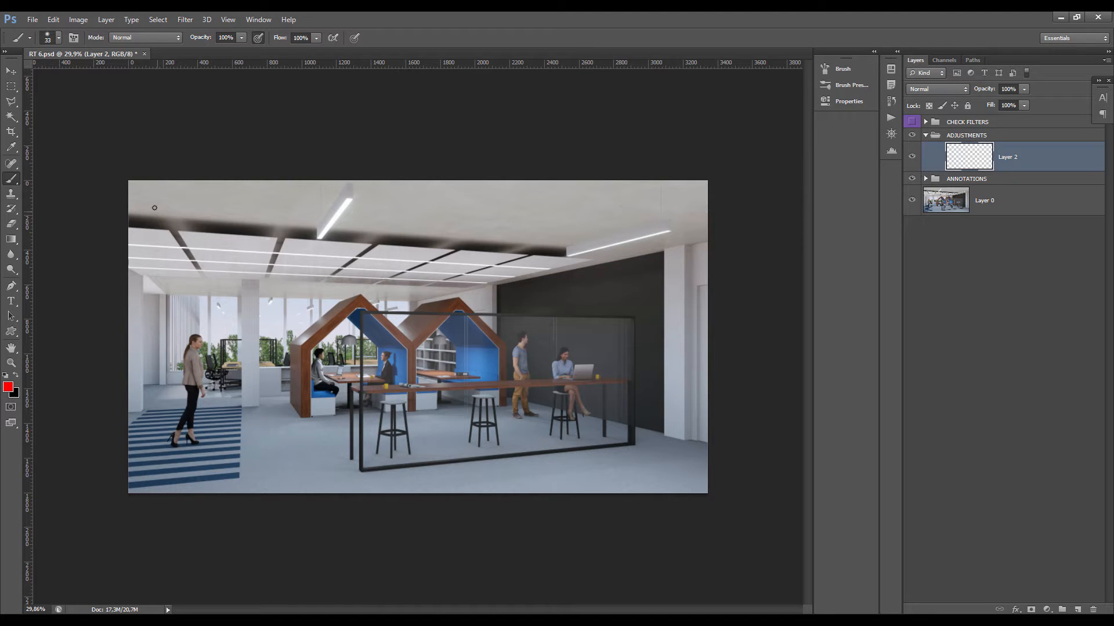
# - Draw straight red lines along the image's top and right edges, plus a stroke across the floor around the standing woman
pyautogui.keyDown('shift'); pyautogui.click(706, 181); pyautogui.keyUp('shift')
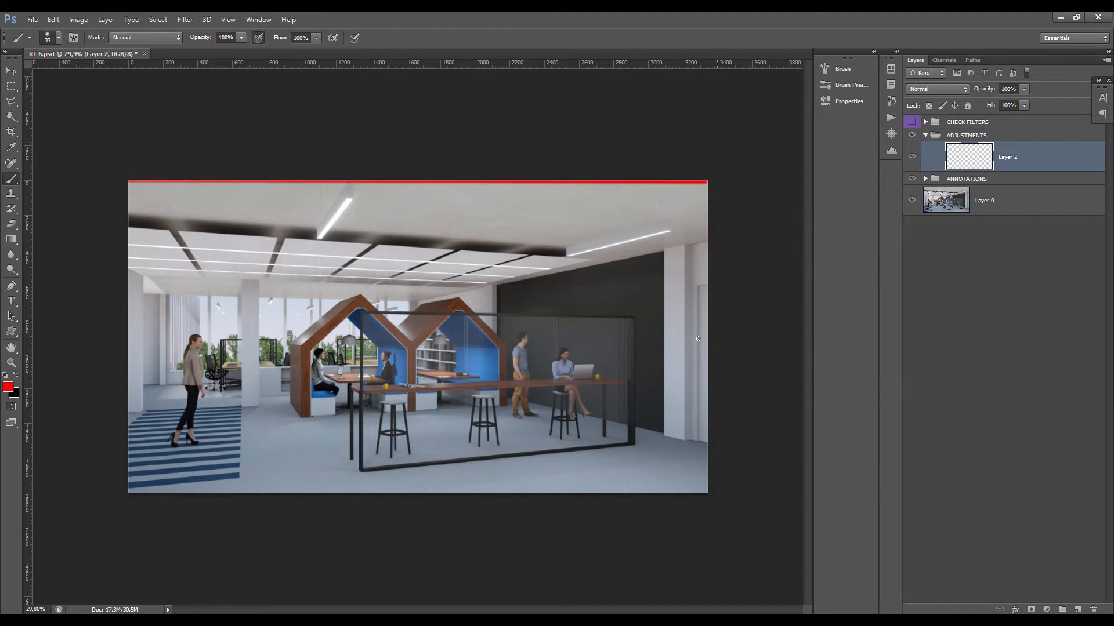
pyautogui.keyDown('shift'); pyautogui.click(708, 492); pyautogui.keyUp('shift')
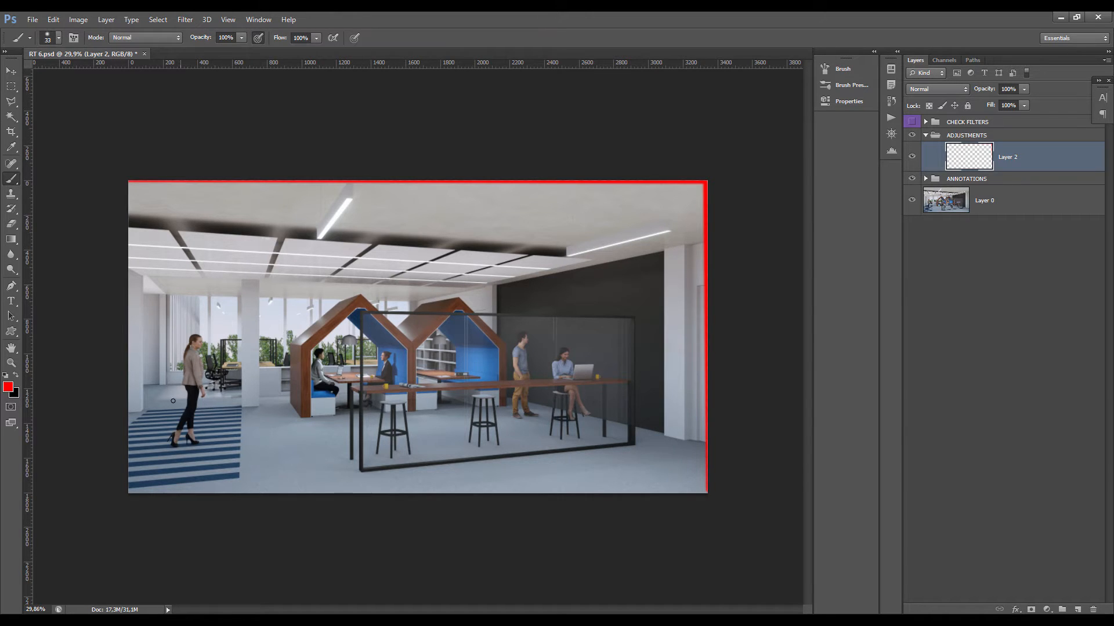
pyautogui.moveTo(148, 397)
pyautogui.mouseDown()
pyautogui.moveTo(178, 401)
pyautogui.moveTo(150, 400)
pyautogui.moveTo(237, 392)
pyautogui.mouseUp()
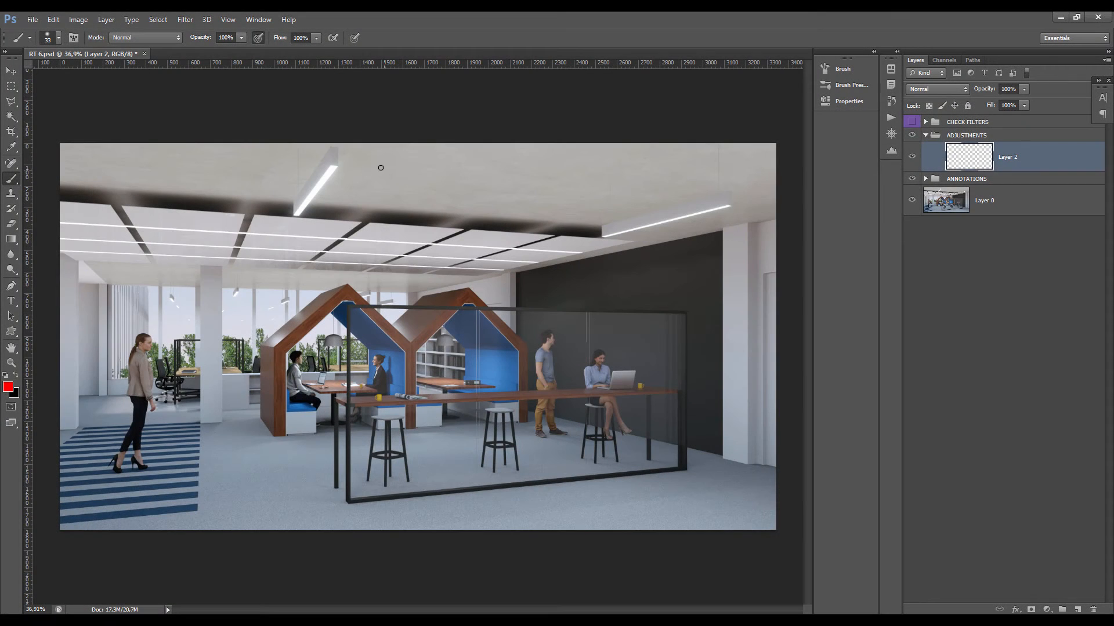
# - Mark the two suspended linear ceiling lights with straight red lines, and clear them from the layer
pyautogui.click(297, 212)
pyautogui.keyDown('shift'); pyautogui.click(335, 169); pyautogui.keyUp('shift')
pyautogui.click(606, 235)
pyautogui.keyDown('shift'); pyautogui.click(725, 206); pyautogui.keyUp('shift')
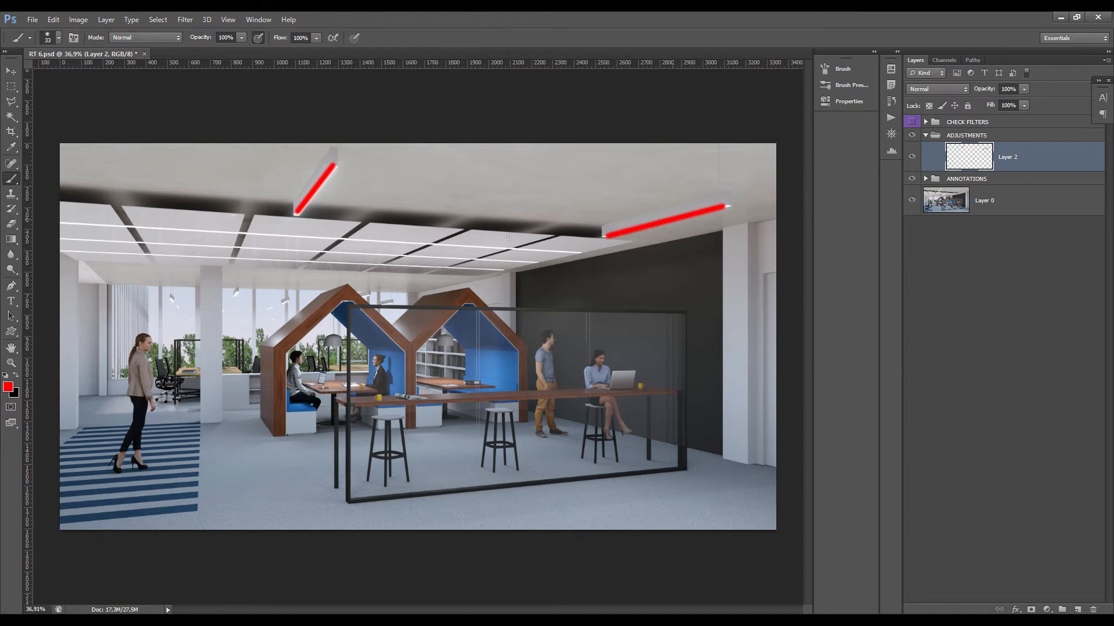
pyautogui.scroll(-1, 521, 318)
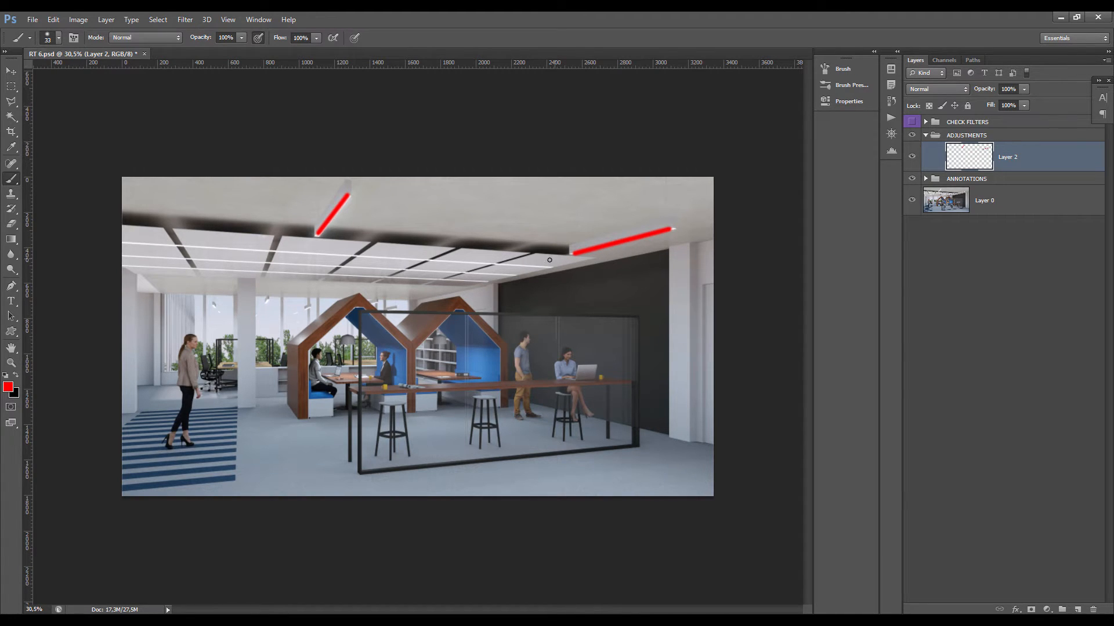
pyautogui.hotkey('ctrl', 'a')
pyautogui.press('Delete')
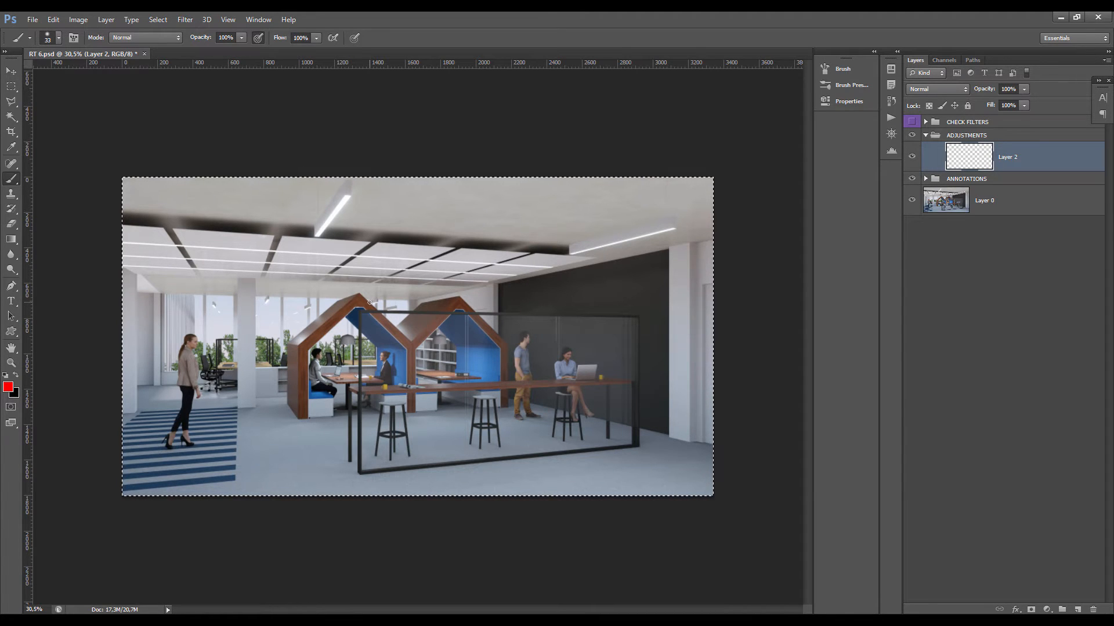
pyautogui.scroll(5, 321, 314)
pyautogui.scroll(-5, 322, 314)
pyautogui.scroll(4, 321, 315)
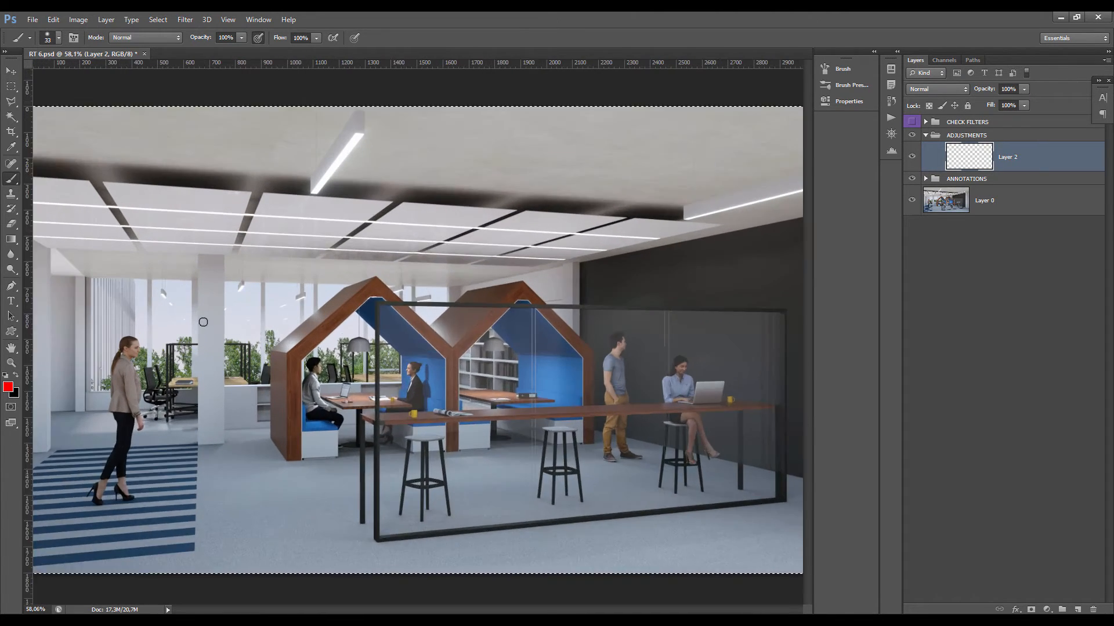
pyautogui.scroll(-3, 378, 376)
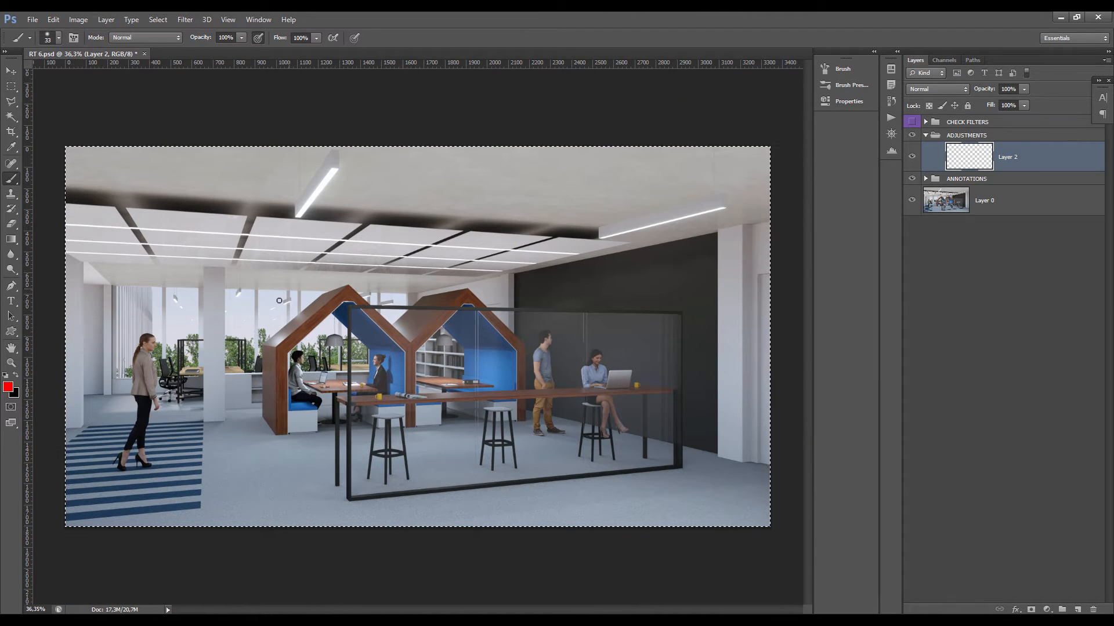
pyautogui.scroll(2, 279, 301)
pyautogui.scroll(-3, 279, 308)
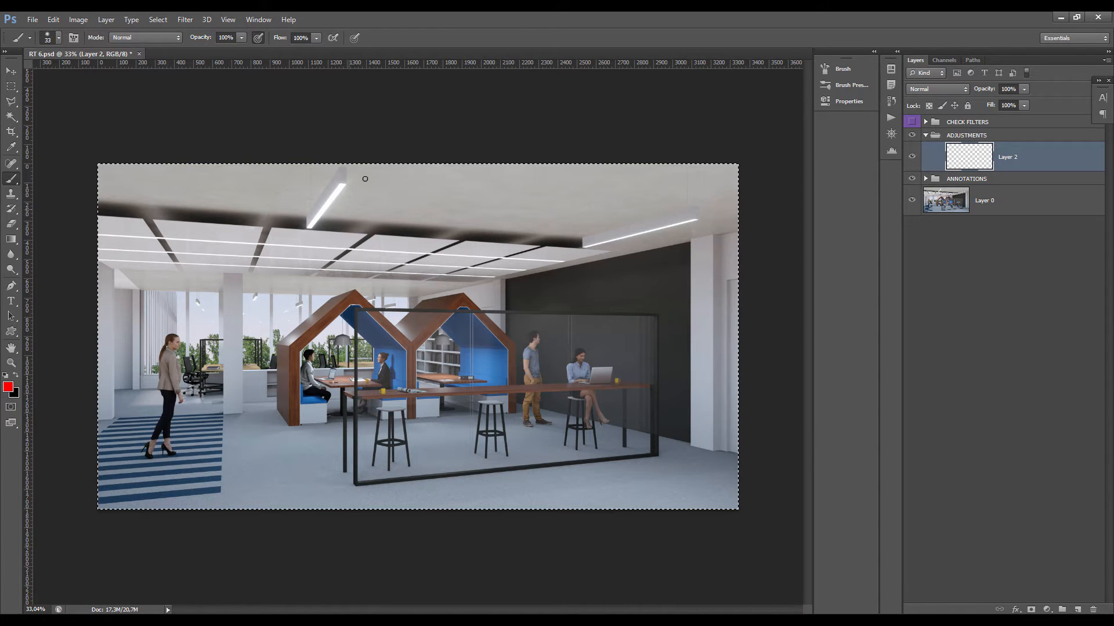
# - Paint red arrow strokes along the dark front edge of the ceiling panels, and delete them from the layer
pyautogui.moveTo(525, 250); pyautogui.dragTo(530, 235)
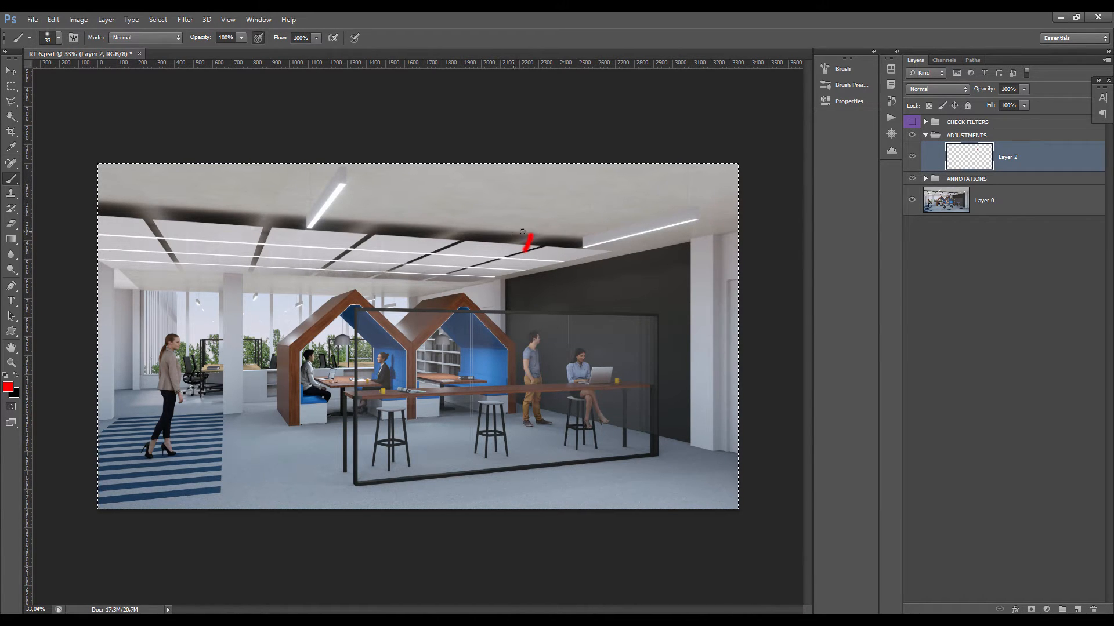
pyautogui.moveTo(454, 237); pyautogui.dragTo(540, 235)
pyautogui.moveTo(383, 222)
pyautogui.mouseDown()
pyautogui.moveTo(458, 232)
pyautogui.moveTo(383, 223)
pyautogui.moveTo(361, 238)
pyautogui.mouseUp()
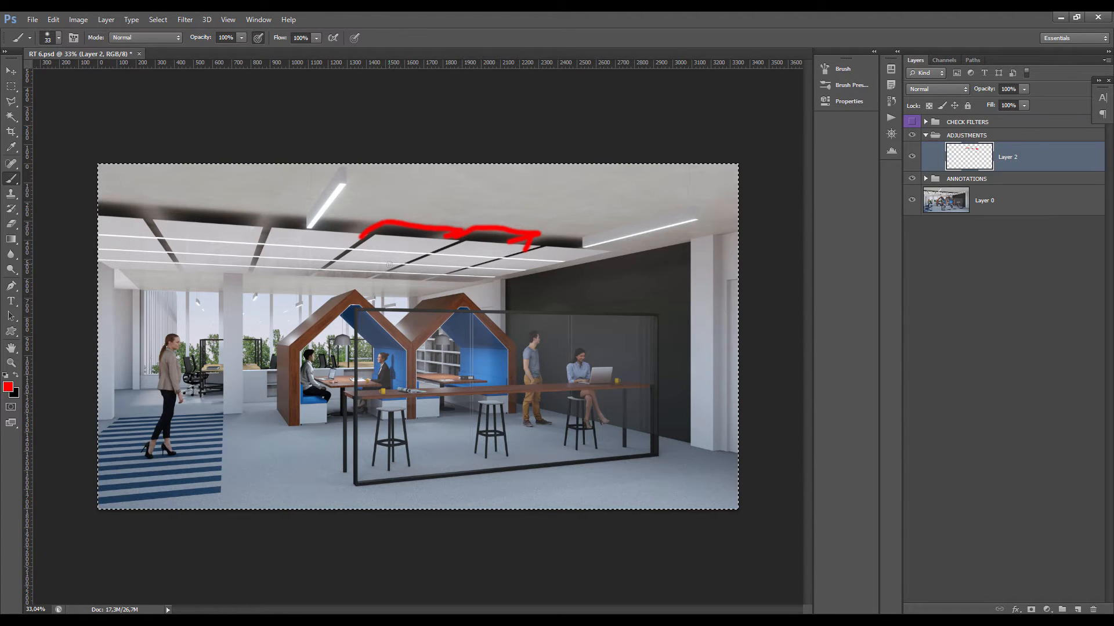
pyautogui.press('Delete')
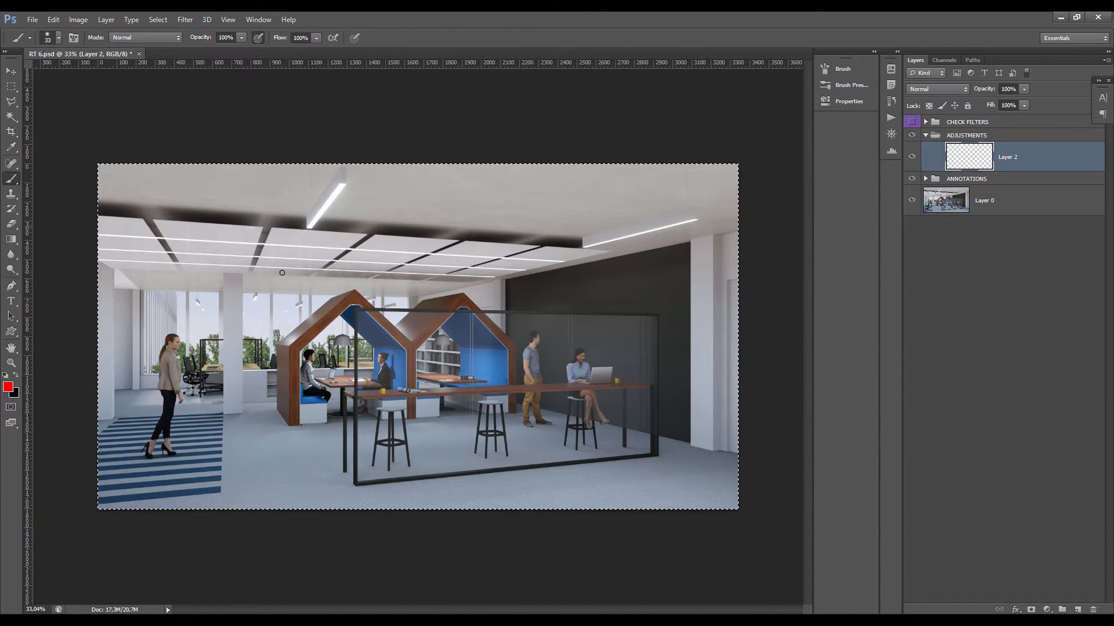
# - Circle the suspended ceiling panels with a large red loop, delete it from the layer and remove the selection
pyautogui.moveTo(333, 198)
pyautogui.mouseDown()
pyautogui.moveTo(589, 223)
pyautogui.moveTo(100, 230)
pyautogui.mouseUp()
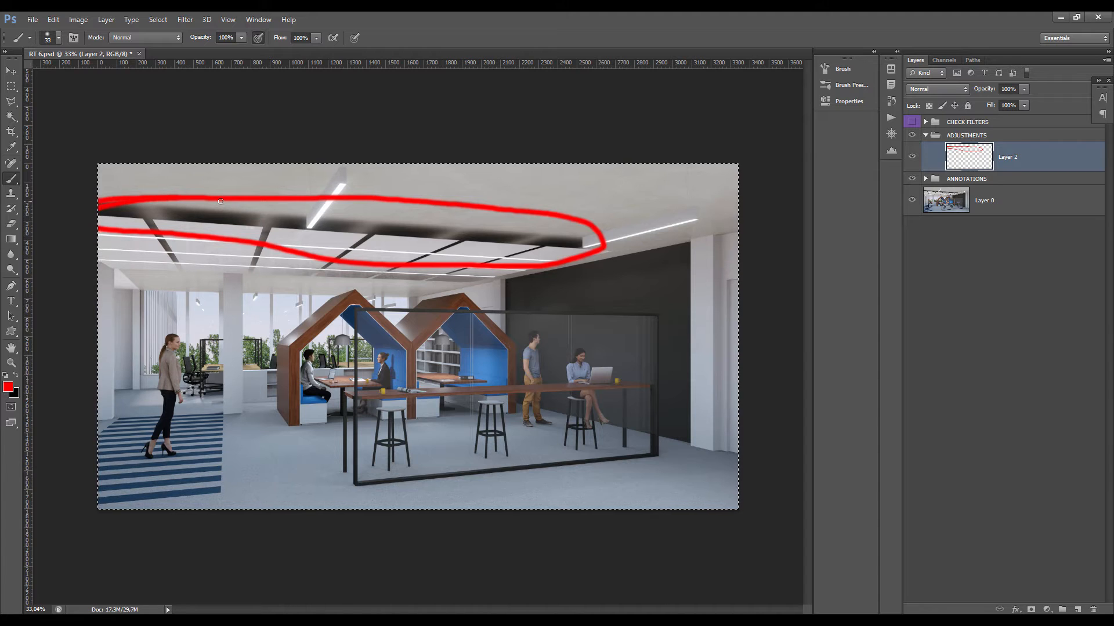
pyautogui.press('Delete')
pyautogui.hotkey('ctrl', 'd')
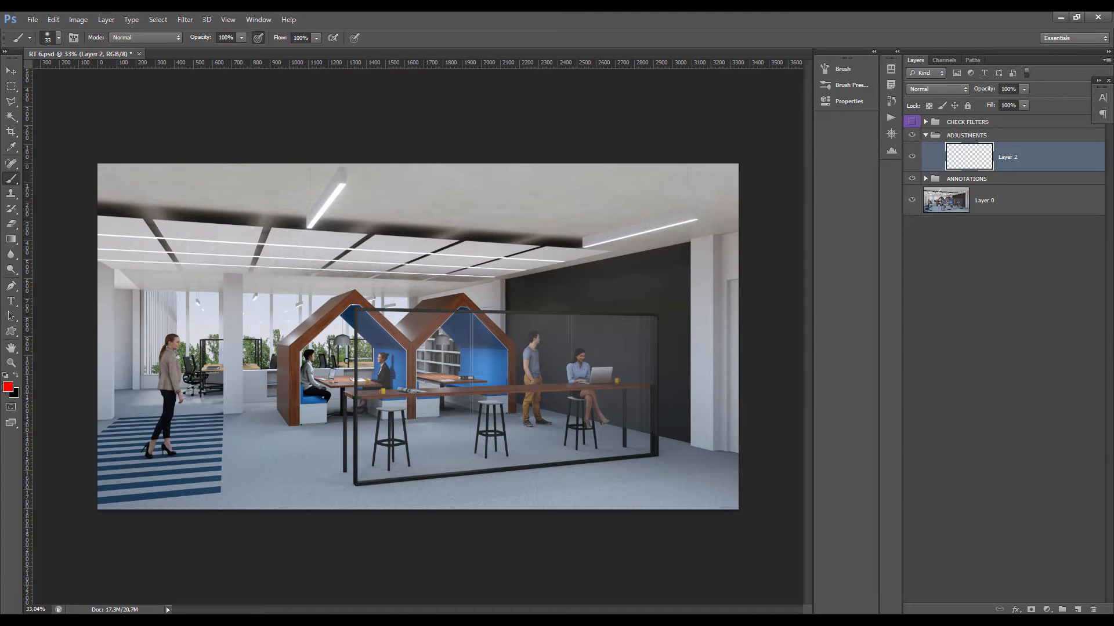
# - Set the brush size to 22 px, paint red strokes from the first booth's pendant lamp toward both seated people, and undo them
pyautogui.scroll(10, 346, 361)
pyautogui.scroll(-4, 474, 273)
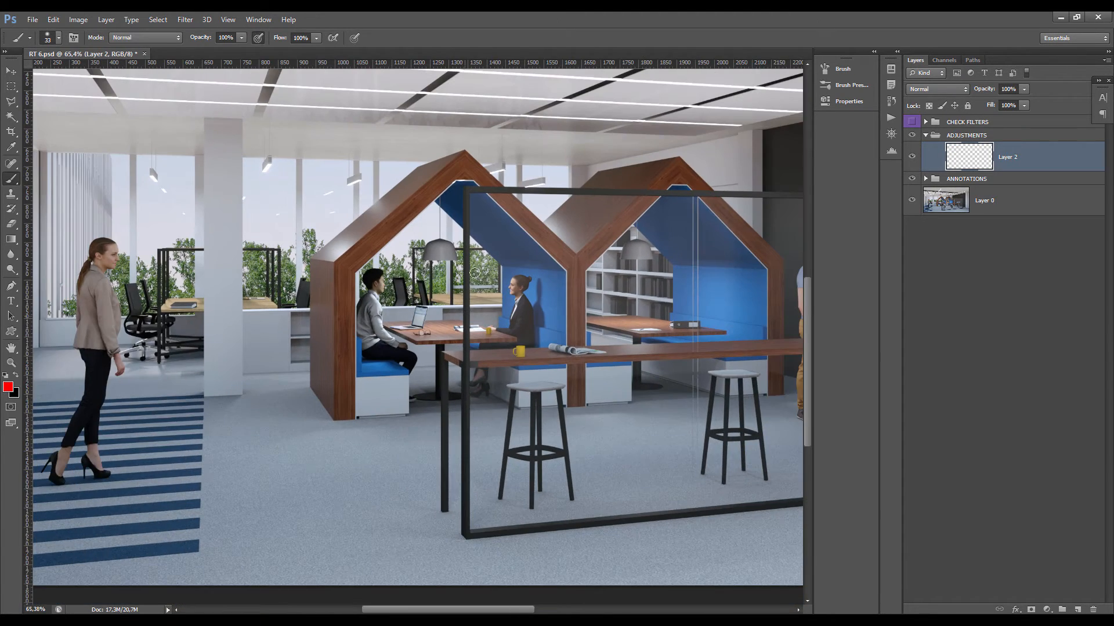
pyautogui.scroll(4, 481, 249)
pyautogui.keyDown('alt'); pyautogui.rightClick(427, 300); pyautogui.keyUp('alt')
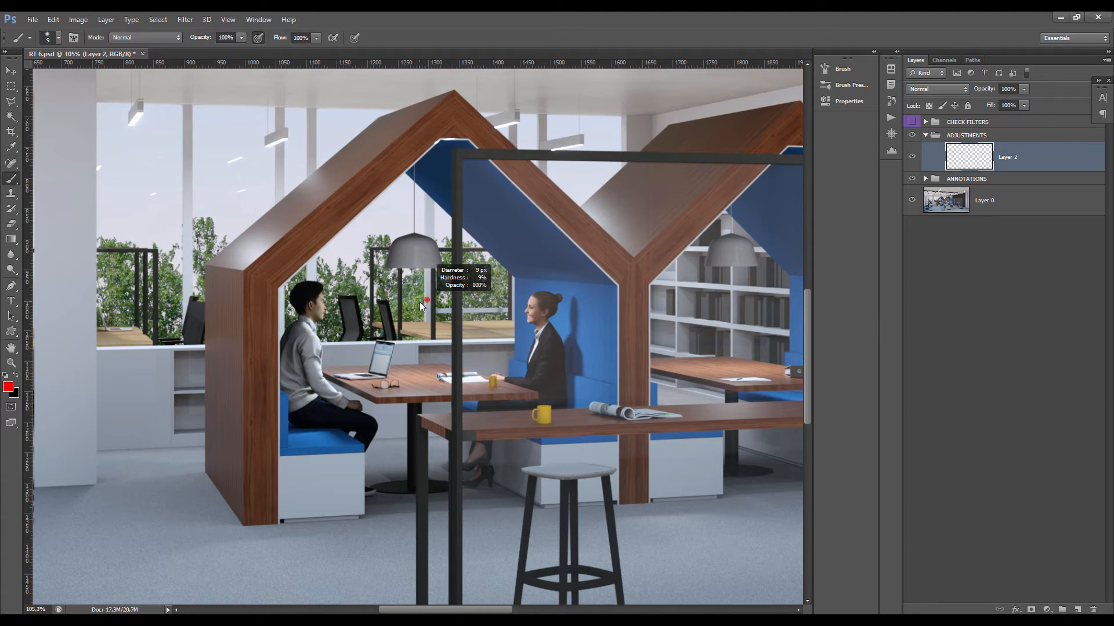
pyautogui.moveTo(451, 255); pyautogui.dragTo(571, 325)
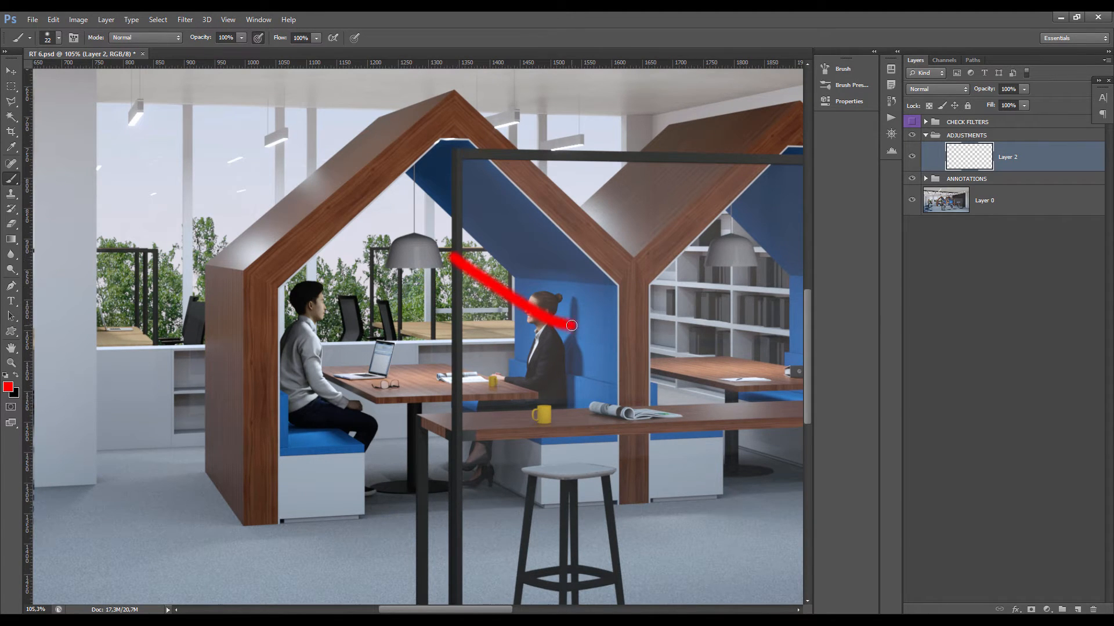
pyautogui.moveTo(385, 268); pyautogui.dragTo(277, 303)
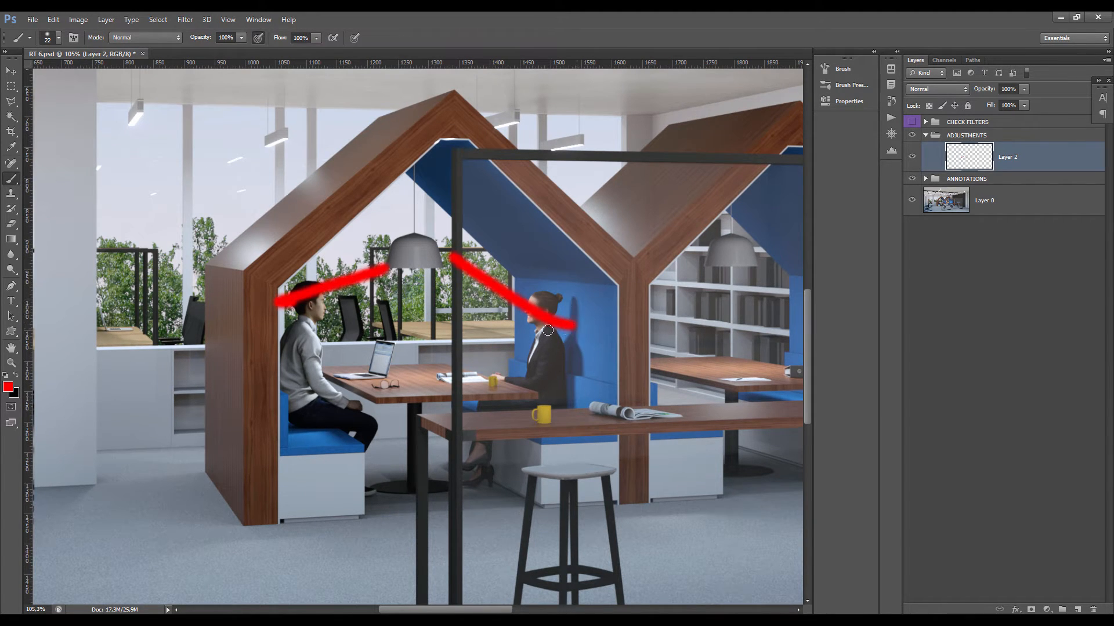
pyautogui.hotkey('ctrl', 'alt', 'z')
pyautogui.hotkey('ctrl', 'alt', 'z')
# - Mark the two suspended ceiling lights with red strokes and add a small mark near the column, and clear the layer
pyautogui.scroll(-4, 384, 338)
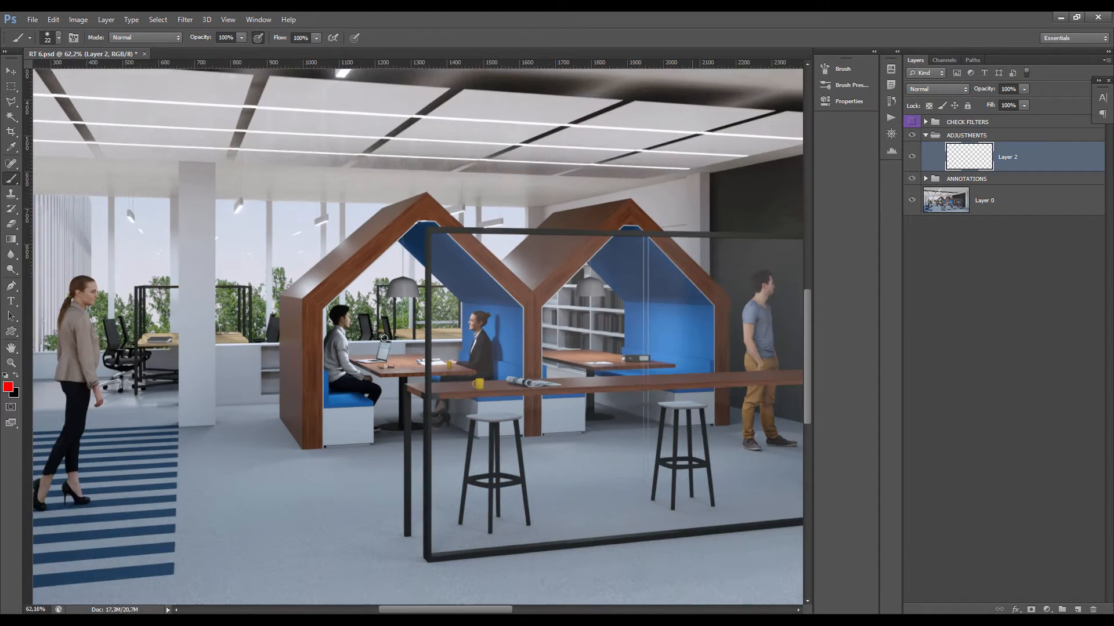
pyautogui.scroll(-2, 384, 338)
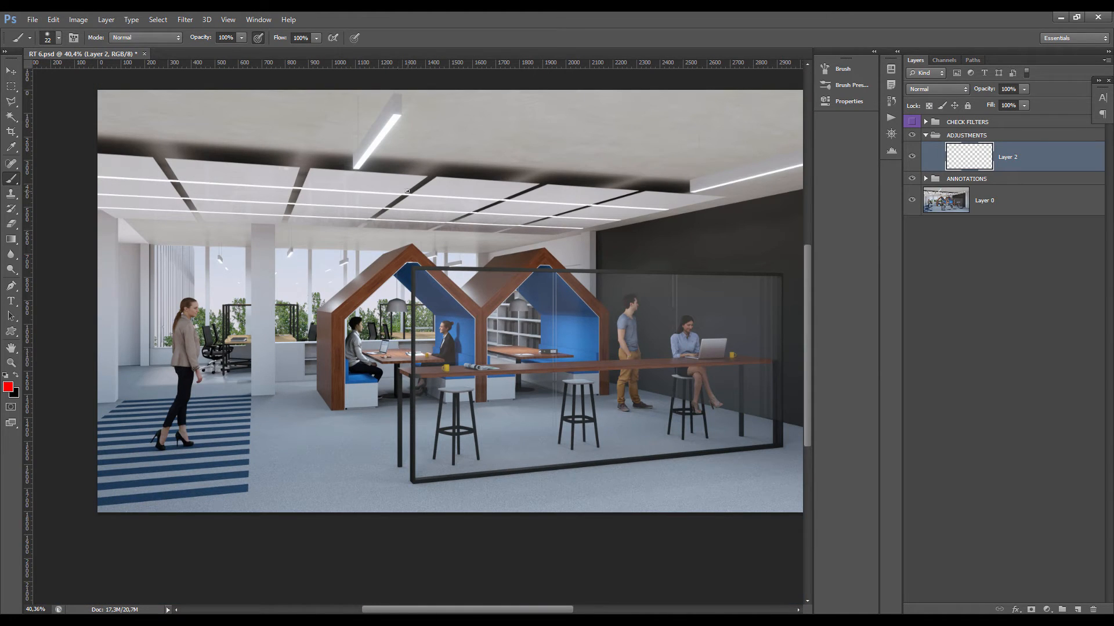
pyautogui.scroll(-2, 366, 227)
pyautogui.moveTo(356, 209); pyautogui.dragTo(322, 241)
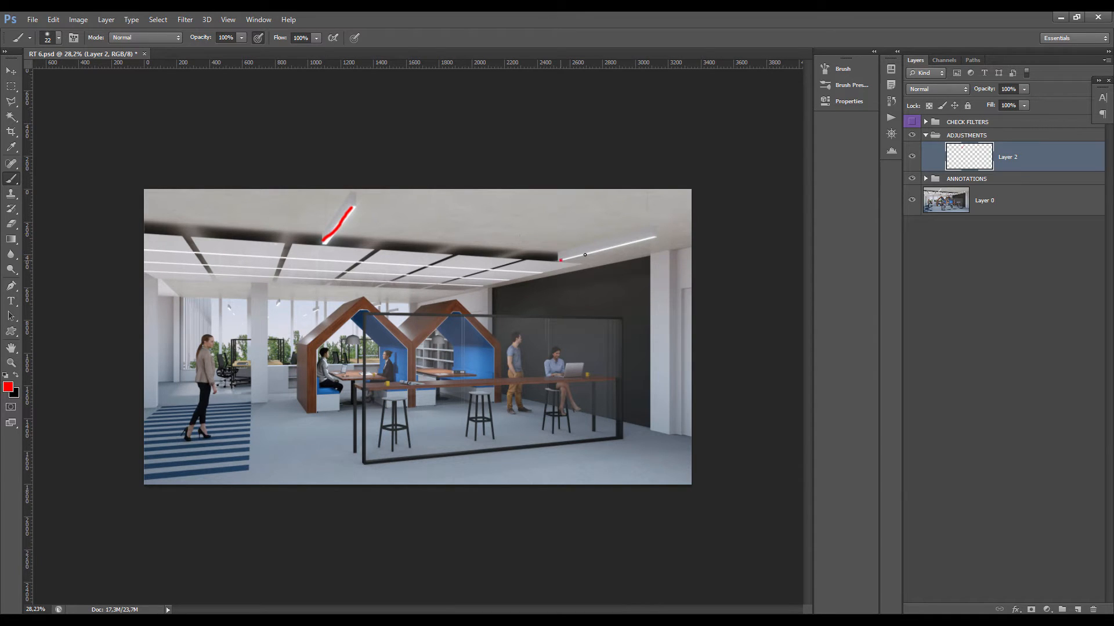
pyautogui.moveTo(585, 255); pyautogui.dragTo(652, 238)
pyautogui.moveTo(253, 274)
pyautogui.mouseDown()
pyautogui.moveTo(243, 281)
pyautogui.moveTo(254, 270)
pyautogui.mouseUp()
pyautogui.hotkey('ctrl', 'a')
pyautogui.press('Delete')
# - Draw a red loop around the standing woman, the windows and the first booth, and undo it
pyautogui.moveTo(210, 290)
pyautogui.mouseDown()
pyautogui.moveTo(418, 322)
pyautogui.moveTo(369, 302)
pyautogui.mouseUp()
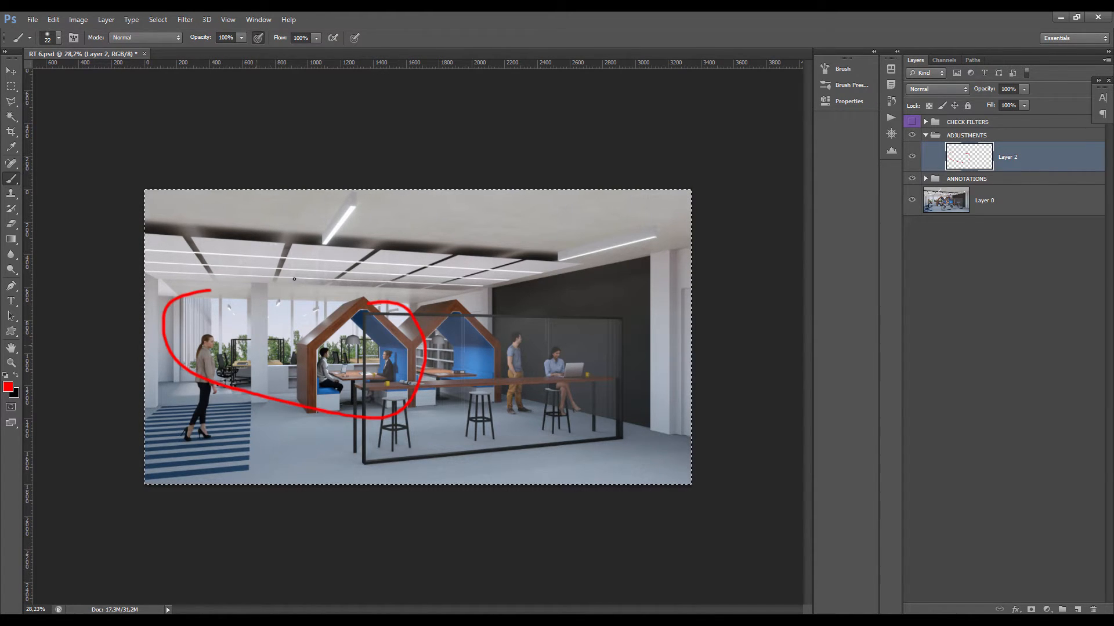
pyautogui.scroll(3, 255, 361)
pyautogui.hotkey('ctrl', 'z')
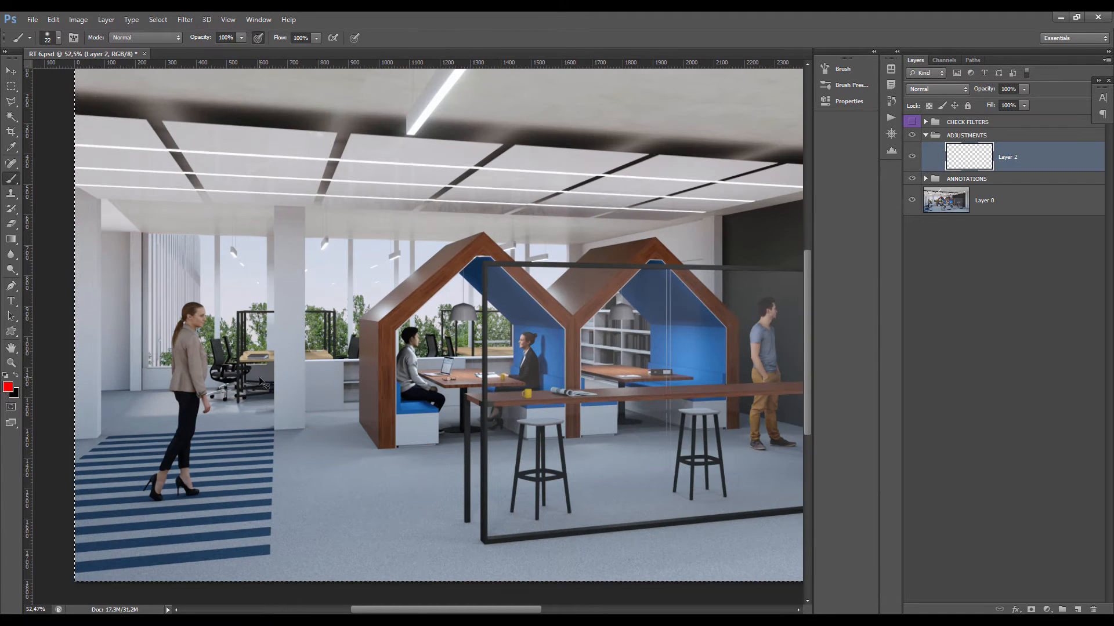
# - Draw an angled red line on the floor behind the standing woman, from the window wall to the column, and undo it
pyautogui.scroll(3, 260, 382)
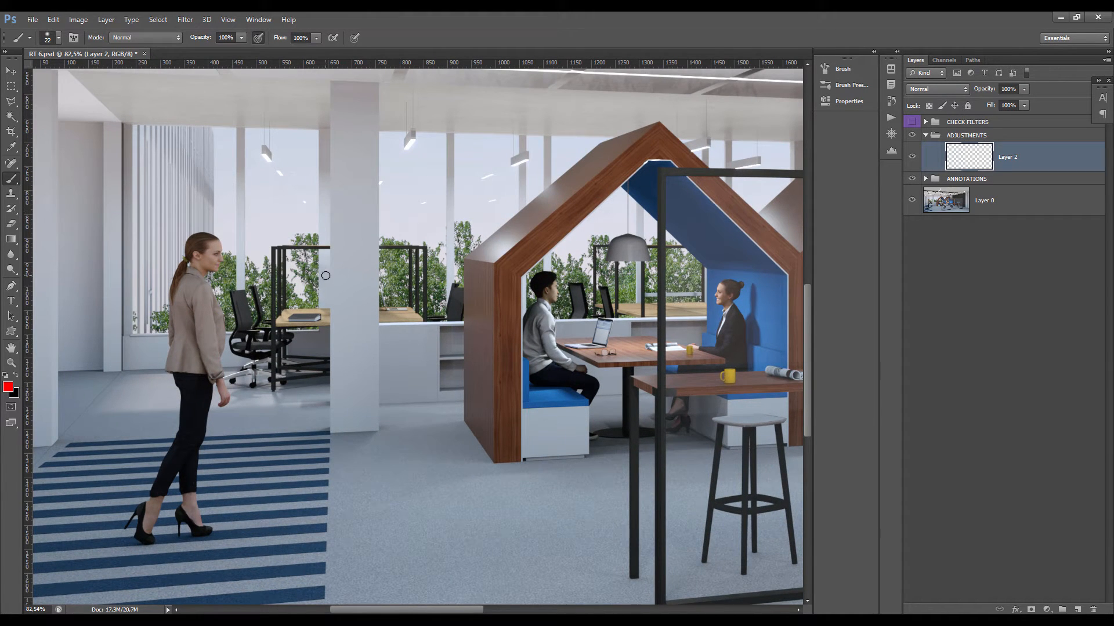
pyautogui.scroll(4, 288, 399)
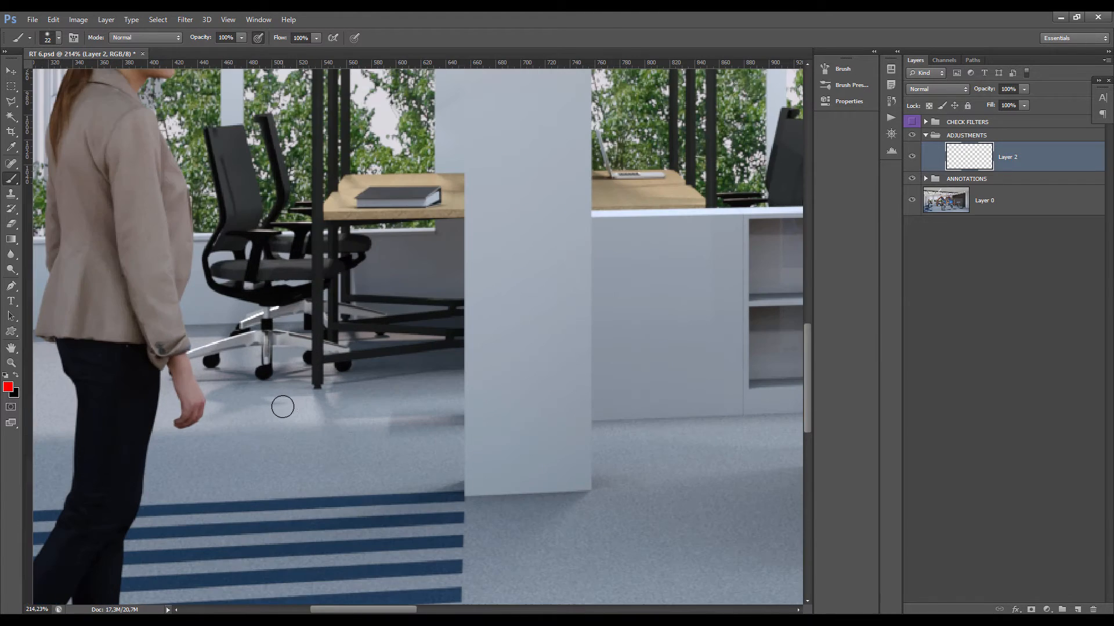
pyautogui.scroll(-4, 291, 404)
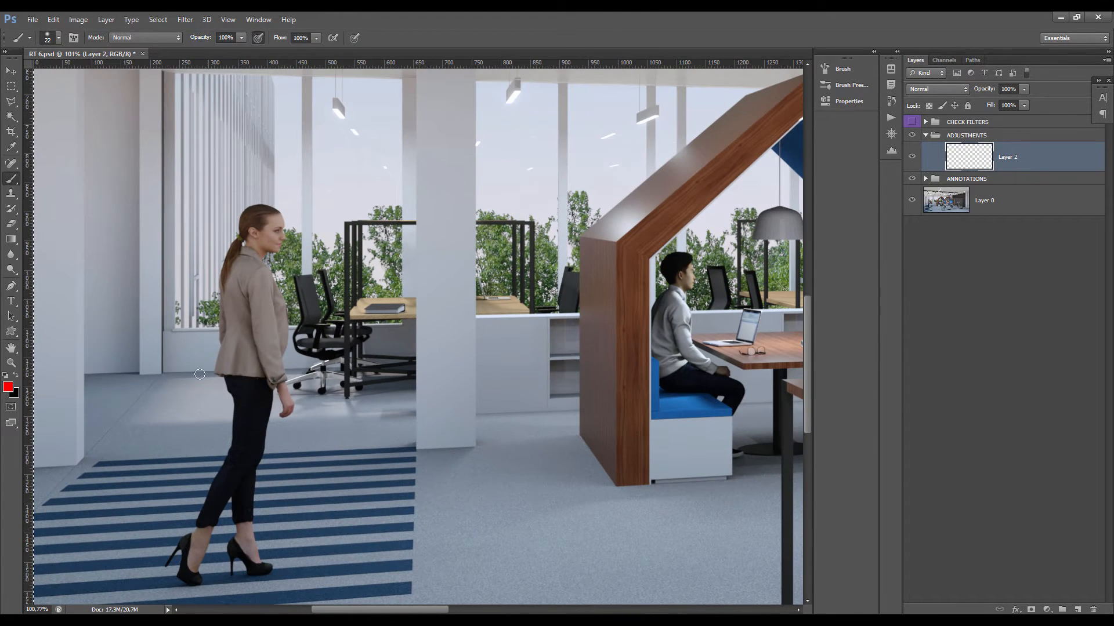
pyautogui.moveTo(174, 371)
pyautogui.mouseDown()
pyautogui.moveTo(115, 425)
pyautogui.moveTo(312, 444)
pyautogui.moveTo(415, 438)
pyautogui.mouseUp()
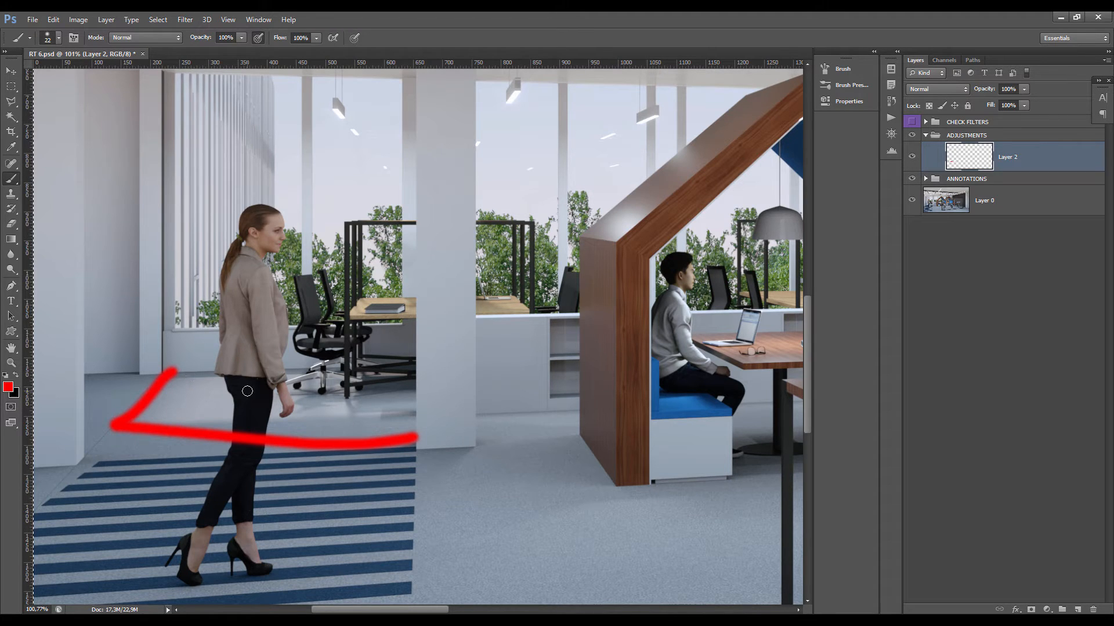
pyautogui.hotkey('ctrl', 'z')
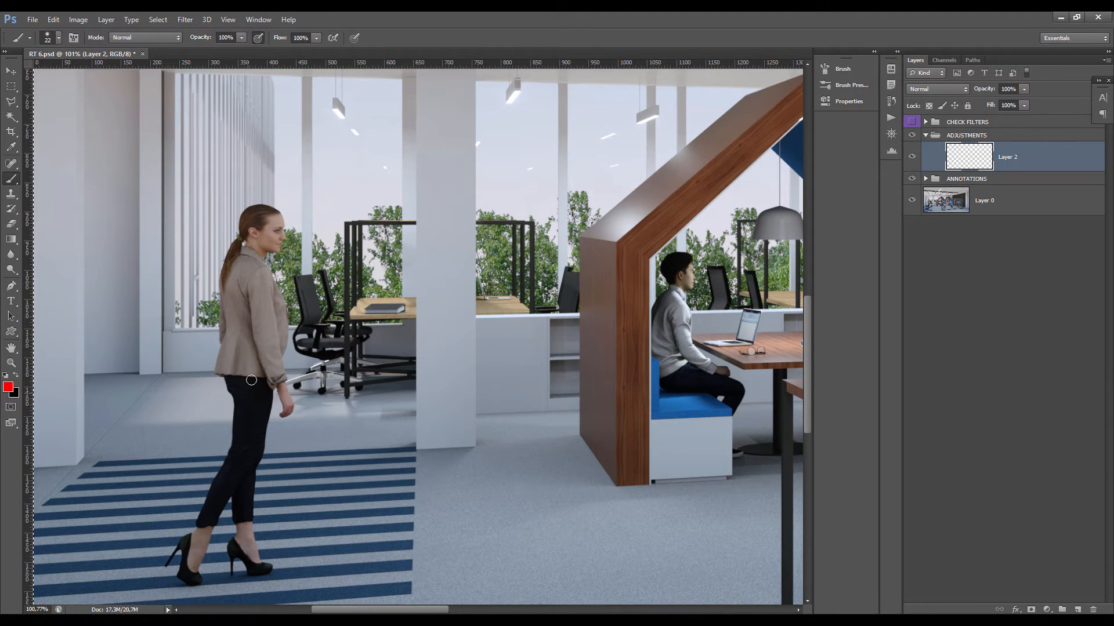
# - Draw a red arrow over the windows above the standing woman, pointing up toward the column
pyautogui.scroll(-3, 258, 370)
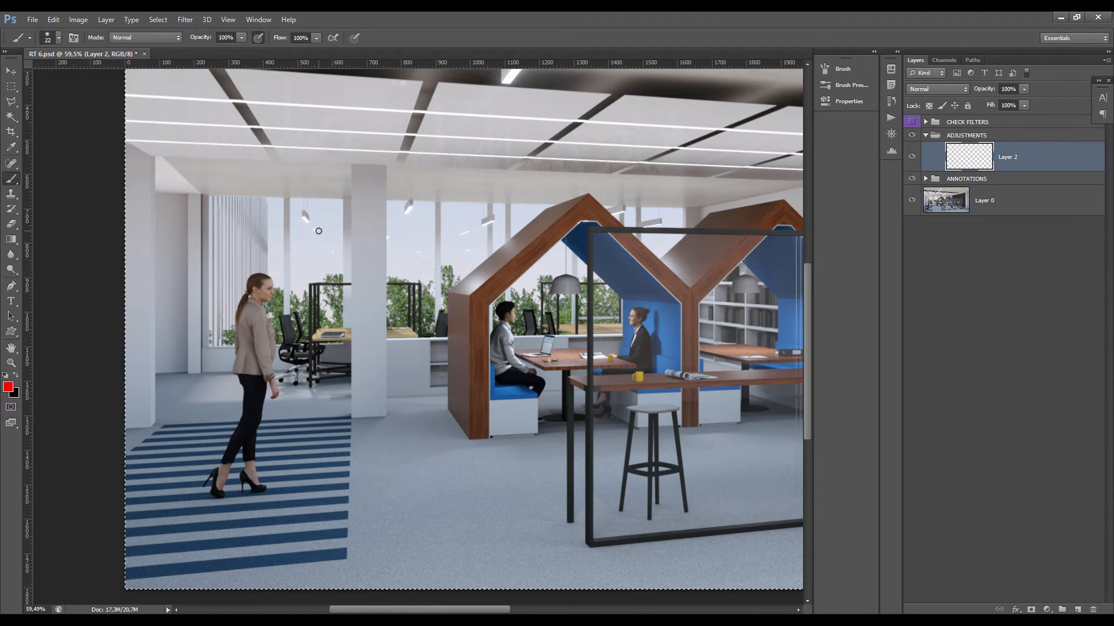
pyautogui.moveTo(319, 230)
pyautogui.mouseDown()
pyautogui.moveTo(290, 243)
pyautogui.moveTo(323, 224)
pyautogui.moveTo(323, 249)
pyautogui.mouseUp()
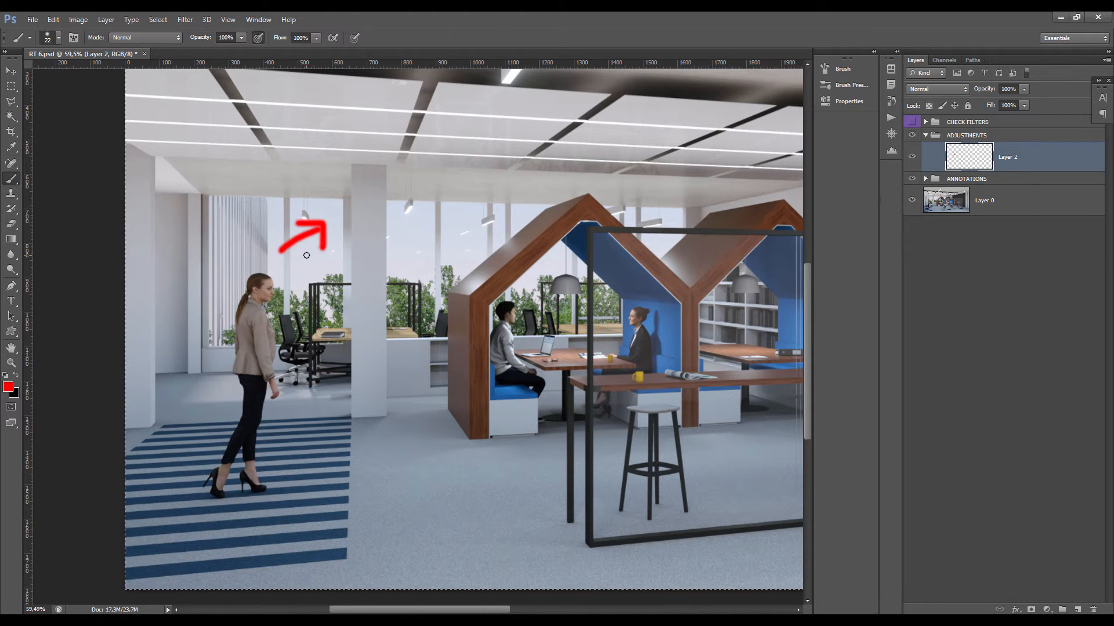
# - Clear the red arrow from the layer, fill the layer with black, and clear the fill
pyautogui.press('Delete')
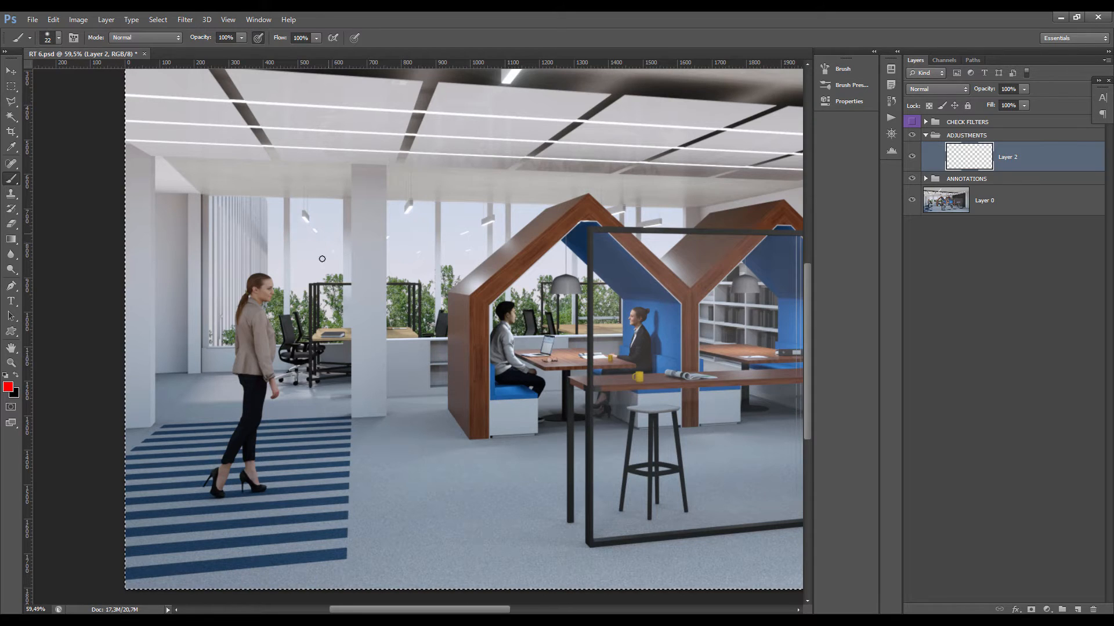
pyautogui.click(247, 258)
pyautogui.hotkey('ctrl', 'BackSpace')
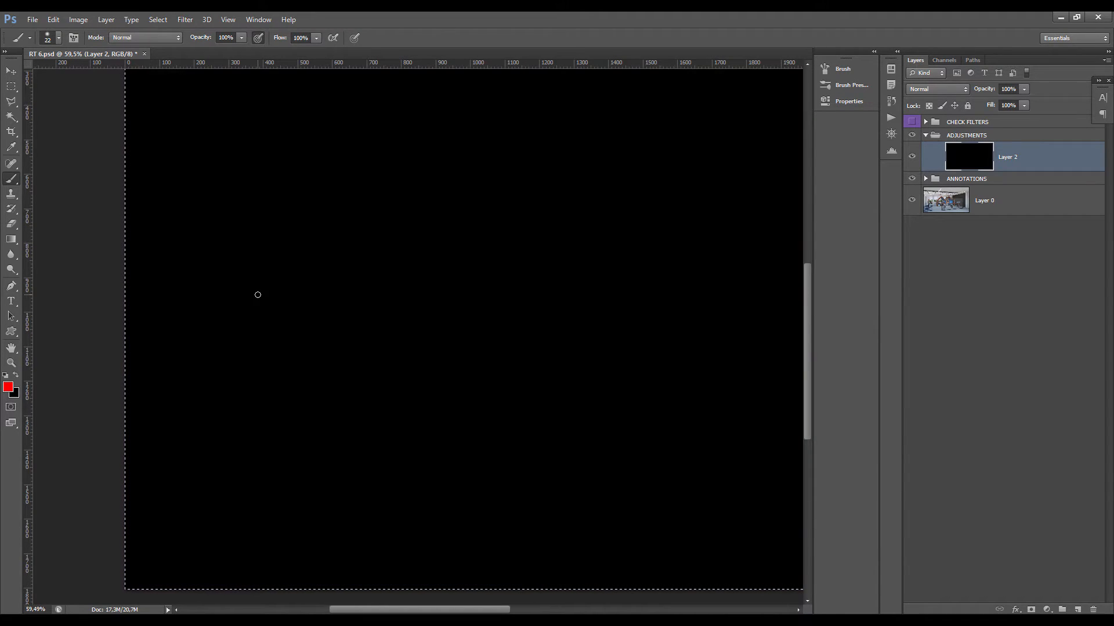
pyautogui.press('Delete')
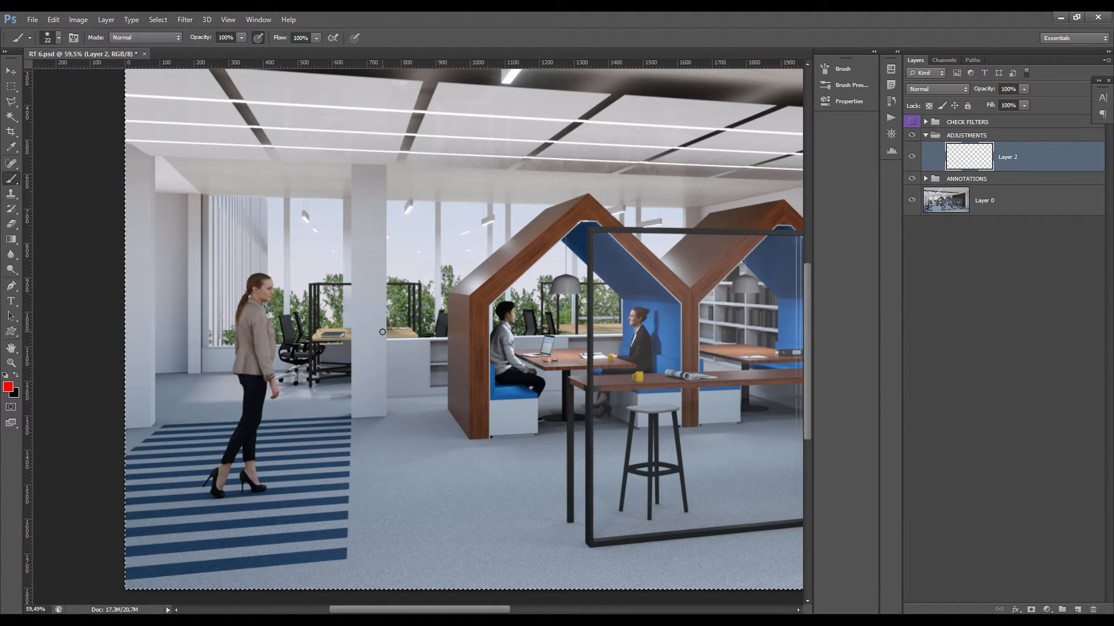
# - Draw red strokes on the floor from the window wall across the striped carpet to the first booth, plus a short stroke beside the standing woman
pyautogui.scroll(-2, 345, 342)
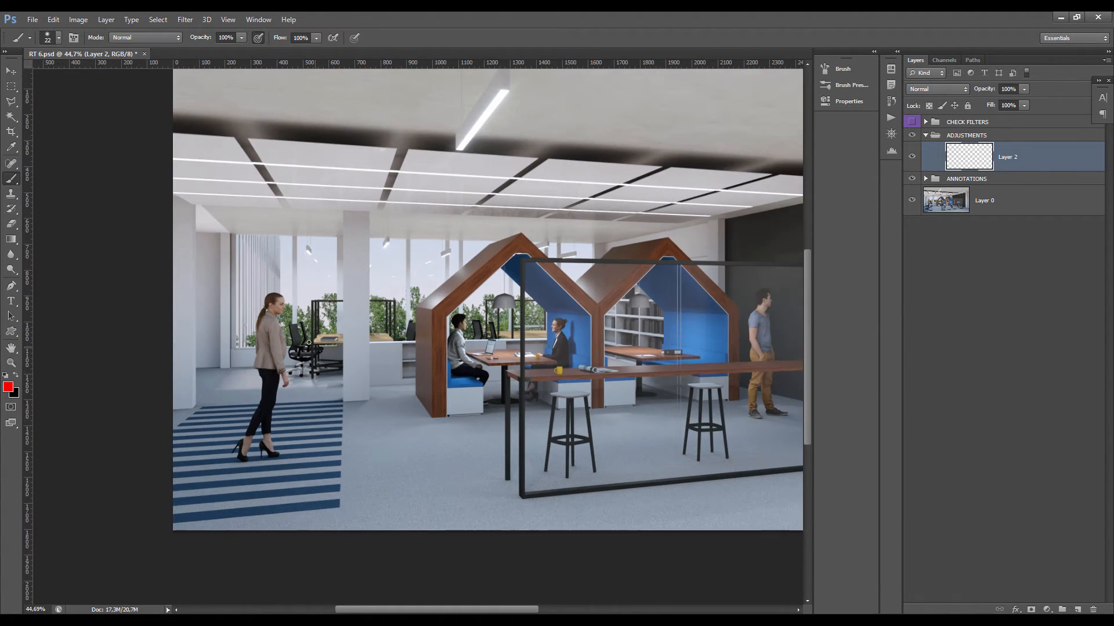
pyautogui.scroll(1, 267, 353)
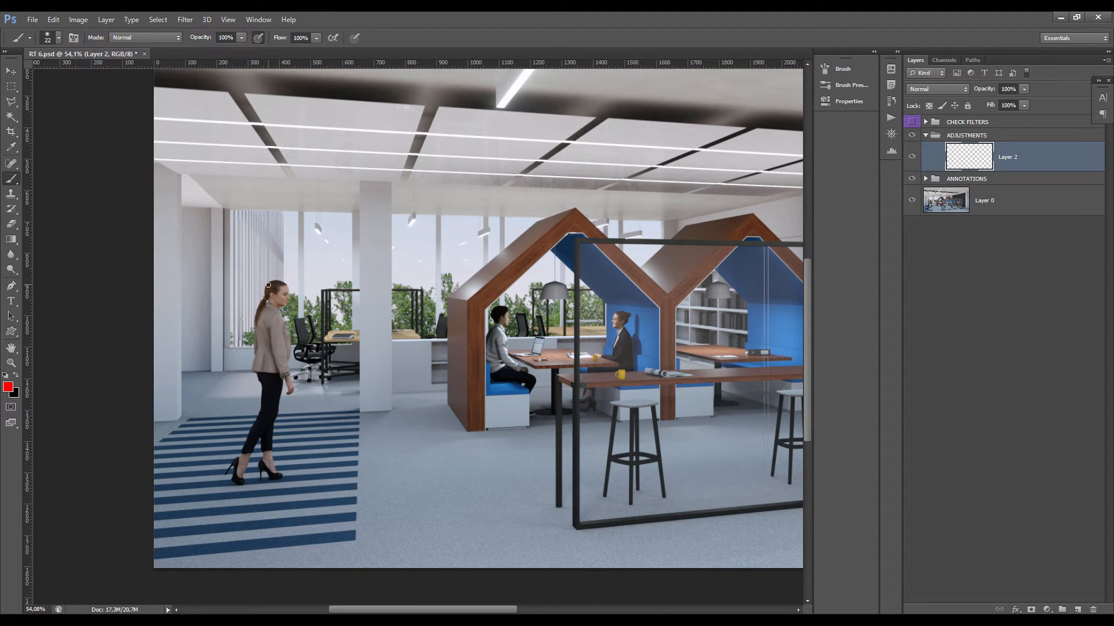
pyautogui.moveTo(223, 374); pyautogui.dragTo(155, 417)
pyautogui.moveTo(173, 399)
pyautogui.mouseDown()
pyautogui.moveTo(389, 424)
pyautogui.moveTo(470, 414)
pyautogui.mouseUp()
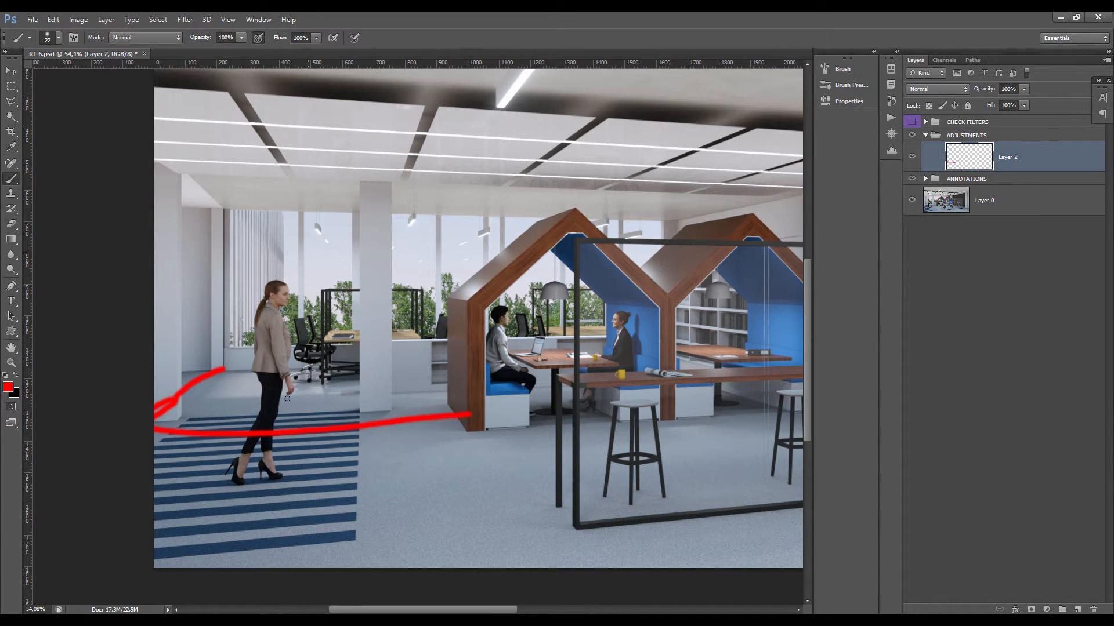
pyautogui.moveTo(296, 376)
pyautogui.mouseDown()
pyautogui.moveTo(235, 404)
pyautogui.moveTo(249, 407)
pyautogui.mouseUp()
# - Mark the nearer suspended light, loop the floor around the glass partition, and outline the ceiling area between the two suspended lights in red
pyautogui.scroll(-2, 309, 339)
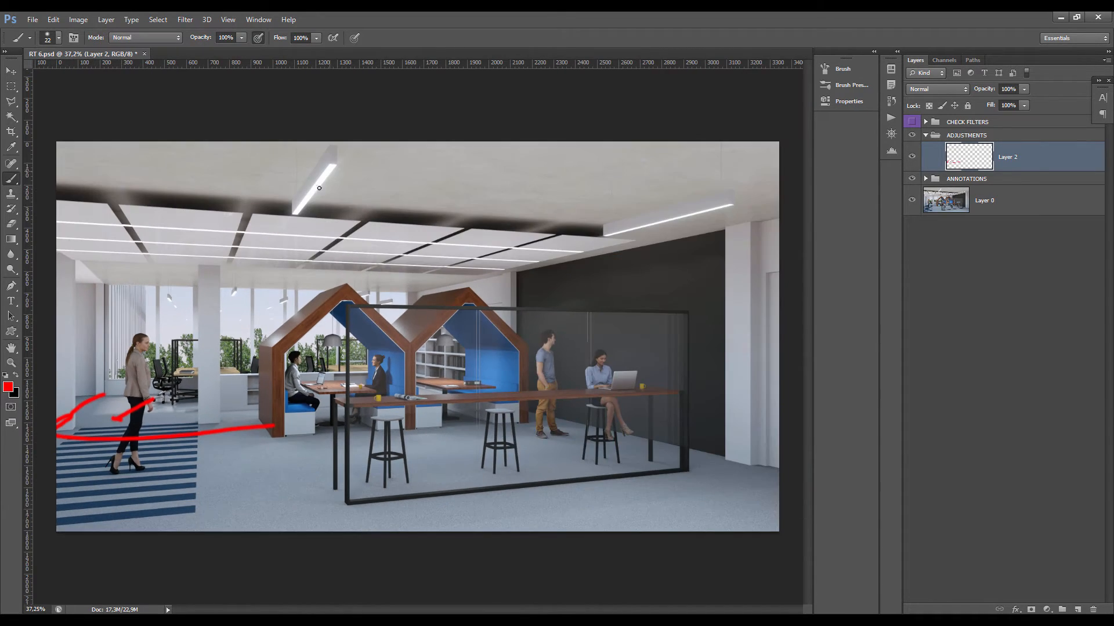
pyautogui.moveTo(331, 162); pyautogui.dragTo(312, 193)
pyautogui.moveTo(649, 456); pyautogui.dragTo(310, 531)
pyautogui.moveTo(722, 531); pyautogui.dragTo(550, 446)
pyautogui.moveTo(443, 128)
pyautogui.mouseDown()
pyautogui.moveTo(302, 206)
pyautogui.moveTo(684, 235)
pyautogui.mouseUp()
pyautogui.moveTo(568, 141); pyautogui.dragTo(779, 165)
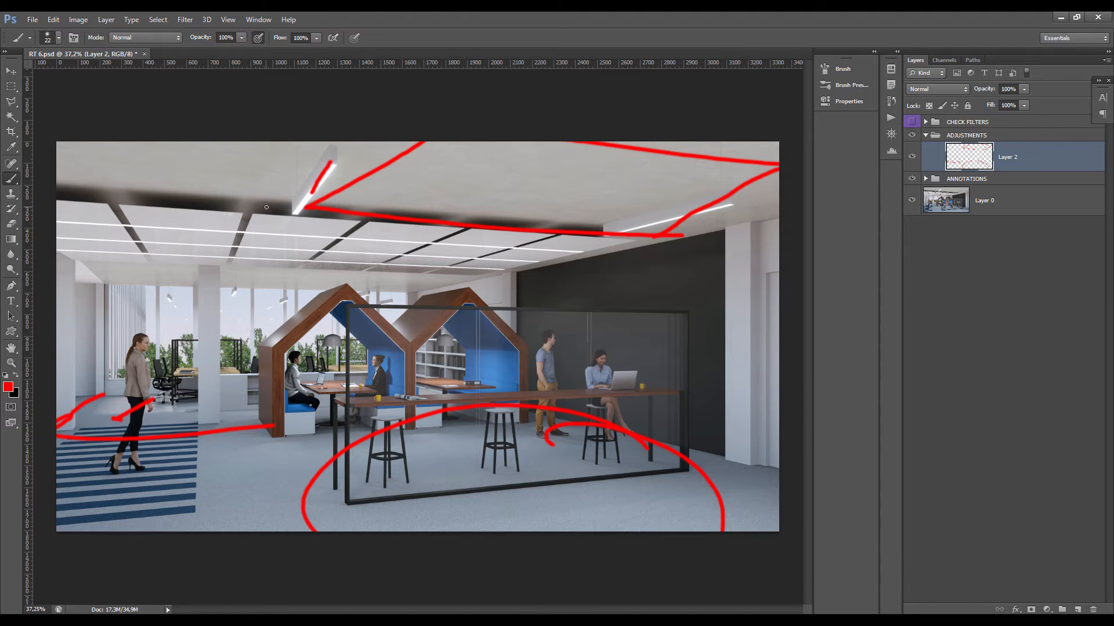
# - Extend the red marks along the two suspended ceiling lights, clear the whole layer, and deselect
pyautogui.moveTo(329, 173); pyautogui.dragTo(295, 210)
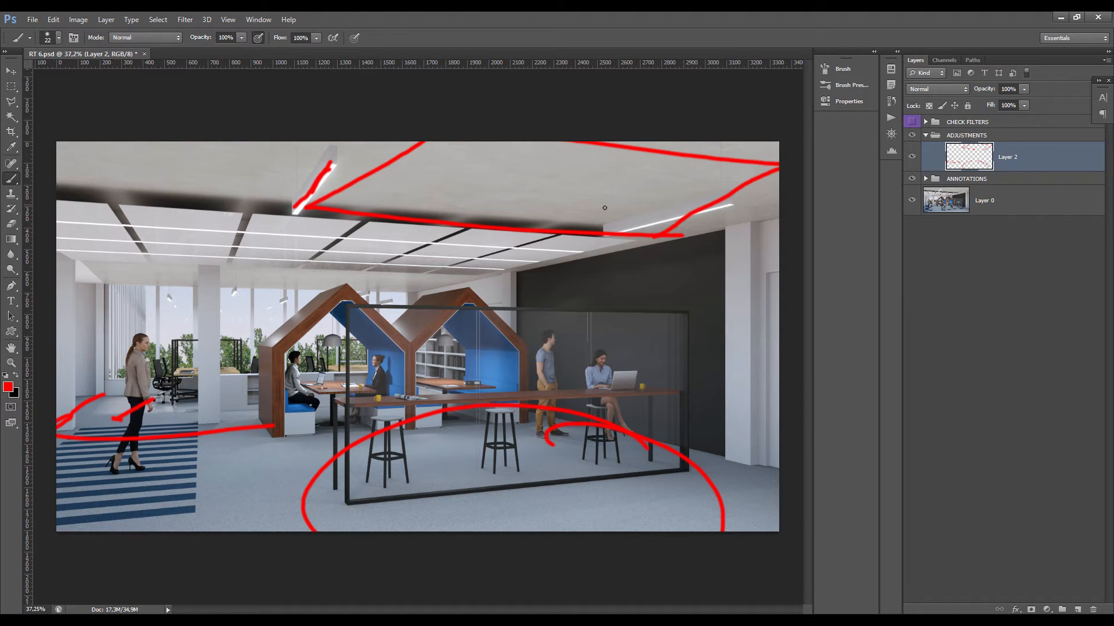
pyautogui.click(621, 236)
pyautogui.click(736, 206)
pyautogui.hotkey('ctrl', 'a')
pyautogui.press('Delete')
pyautogui.hotkey('ctrl', 'd')
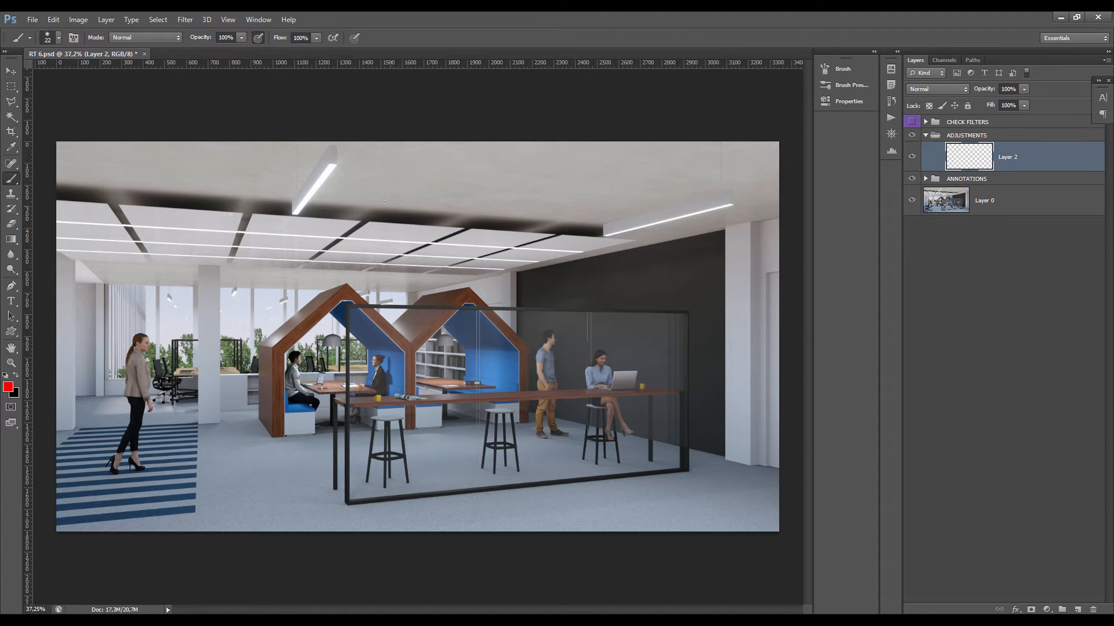
# - Draw a short red hook at the upper end of the nearer suspended ceiling light, and undo it
pyautogui.scroll(8, 384, 202)
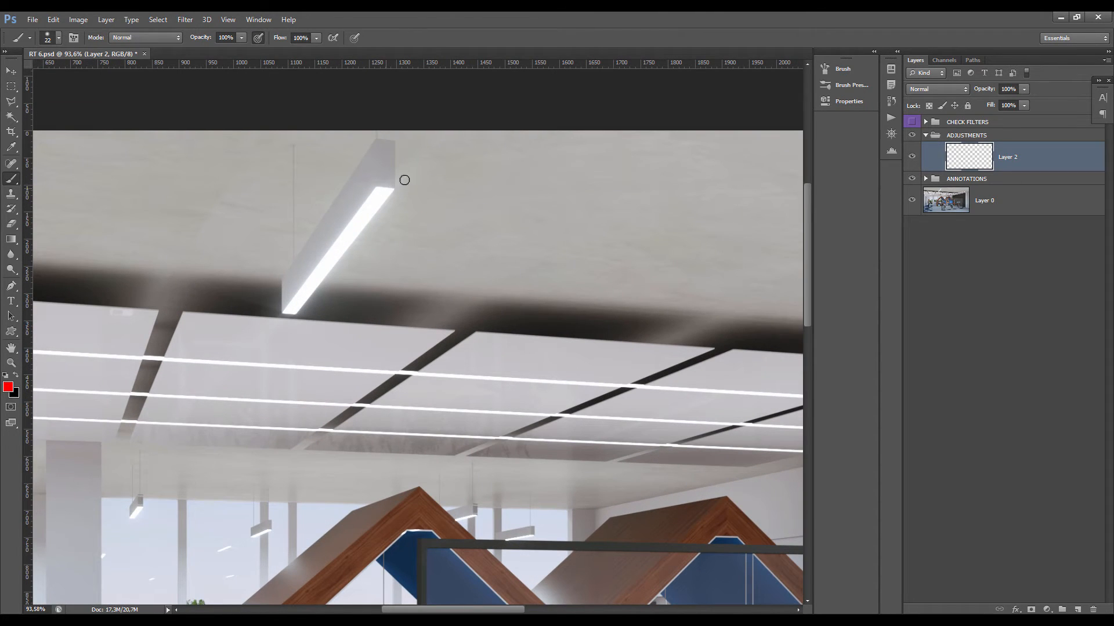
pyautogui.moveTo(378, 191)
pyautogui.mouseDown()
pyautogui.moveTo(418, 162)
pyautogui.moveTo(414, 177)
pyautogui.mouseUp()
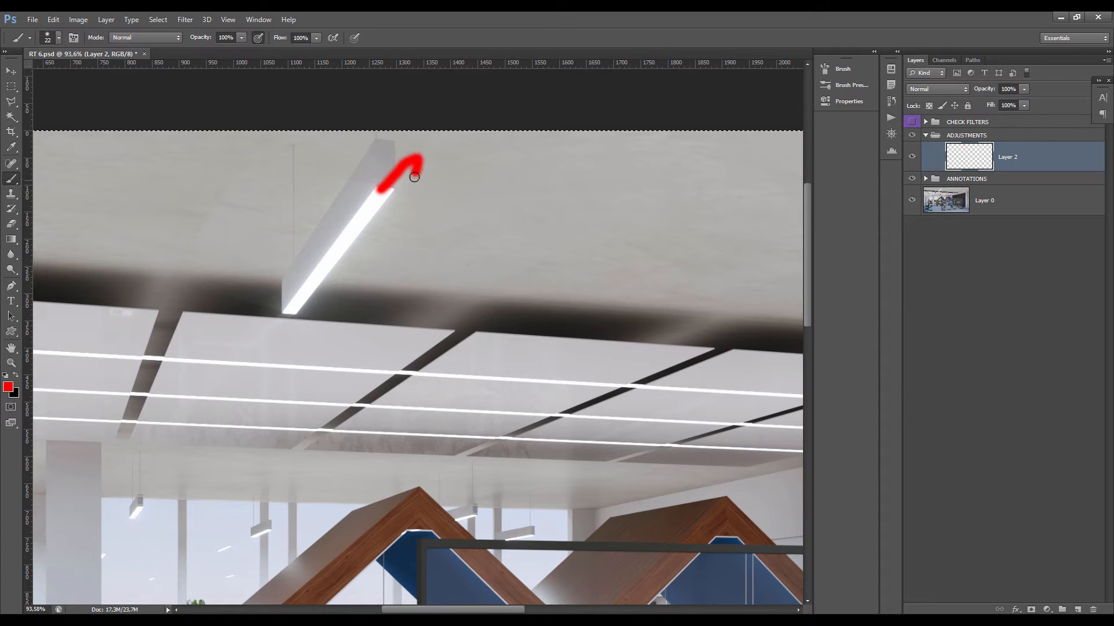
pyautogui.hotkey('ctrl', 'z')
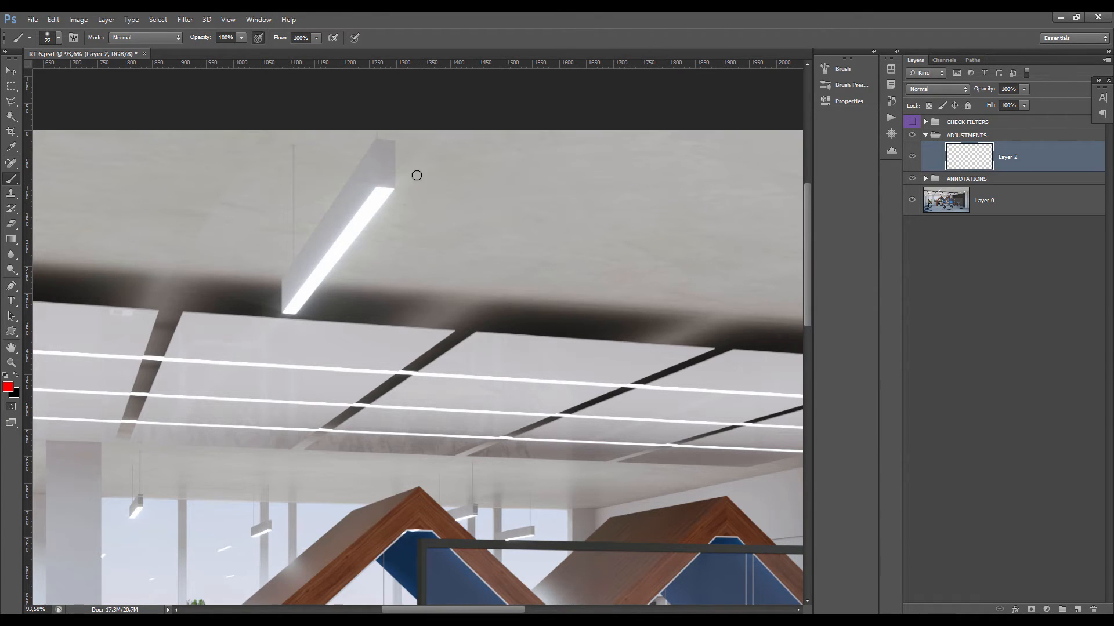
# - Draw a straight red stroke to the lower end of the nearer suspended light, clear the layer, and deselect
pyautogui.scroll(-6, 400, 199)
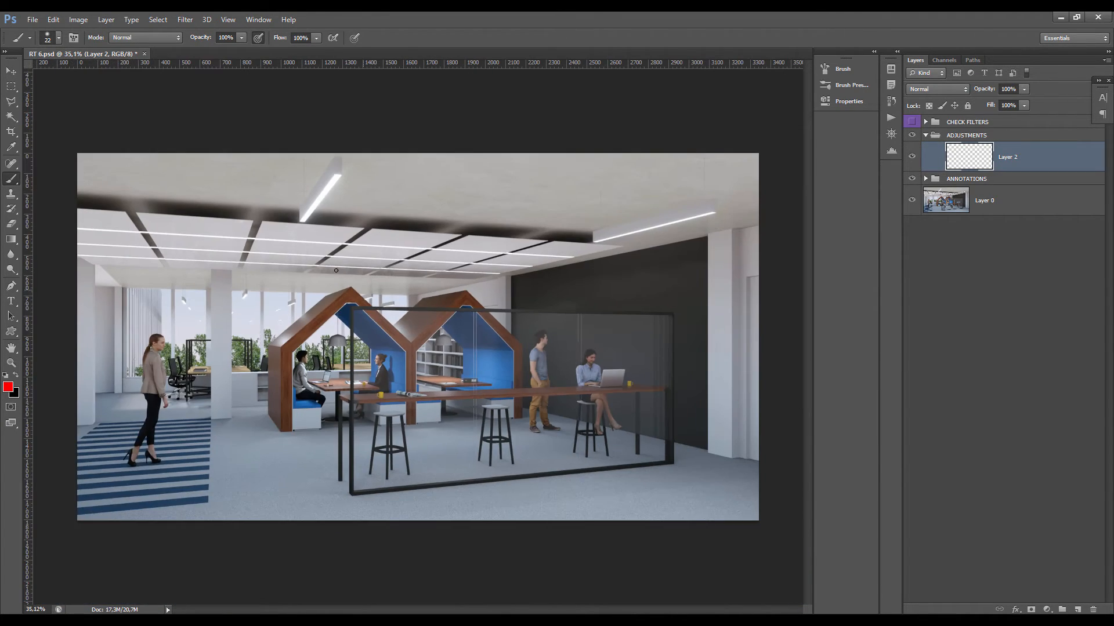
pyautogui.scroll(5, 336, 270)
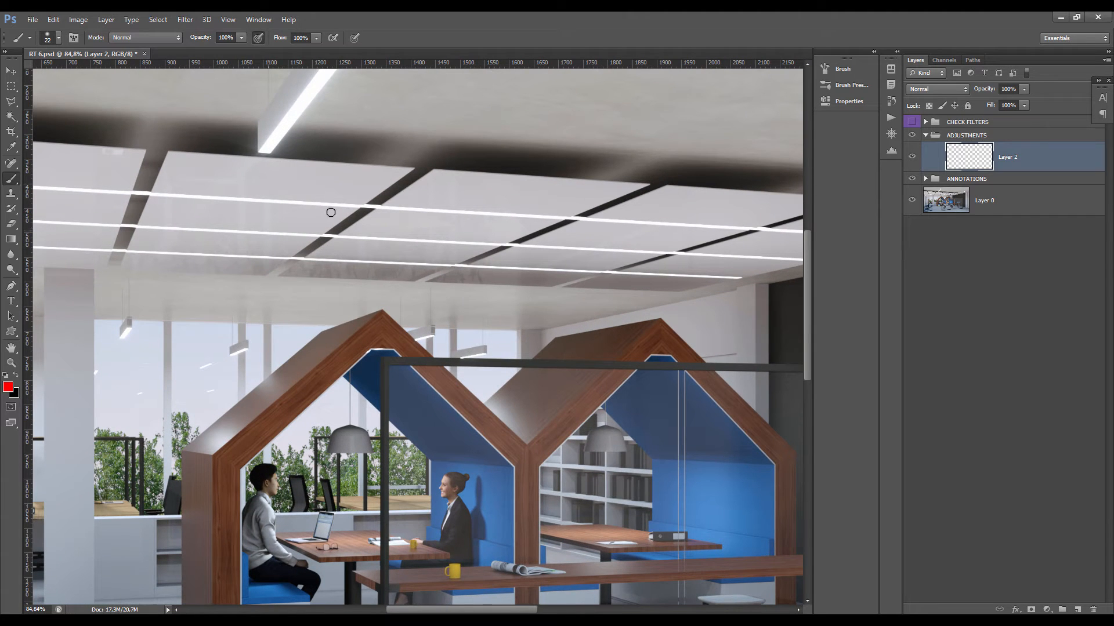
pyautogui.scroll(-3, 324, 204)
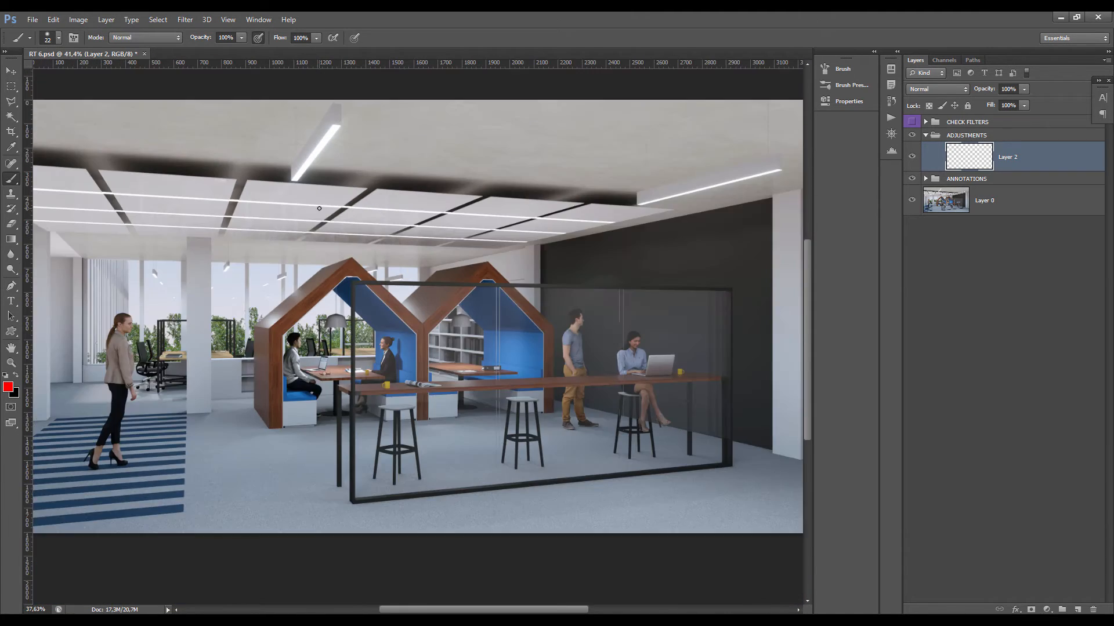
pyautogui.scroll(-2, 319, 209)
pyautogui.scroll(1, 192, 244)
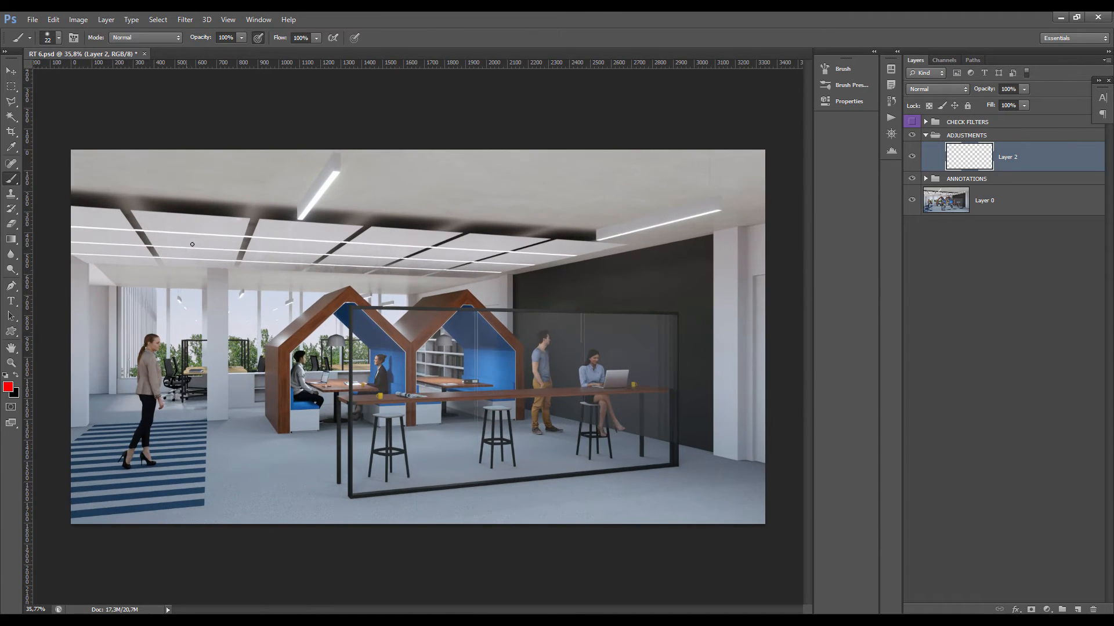
pyautogui.keyDown('shift'); pyautogui.click(306, 219); pyautogui.keyUp('shift')
pyautogui.hotkey('ctrl', 'a')
pyautogui.press('Delete')
pyautogui.hotkey('ctrl', 'd')
# - Mark both ends of the nearer suspended light's glowing strip with a red brush of size 5, clear the layer, and deselect
pyautogui.scroll(5, 302, 215)
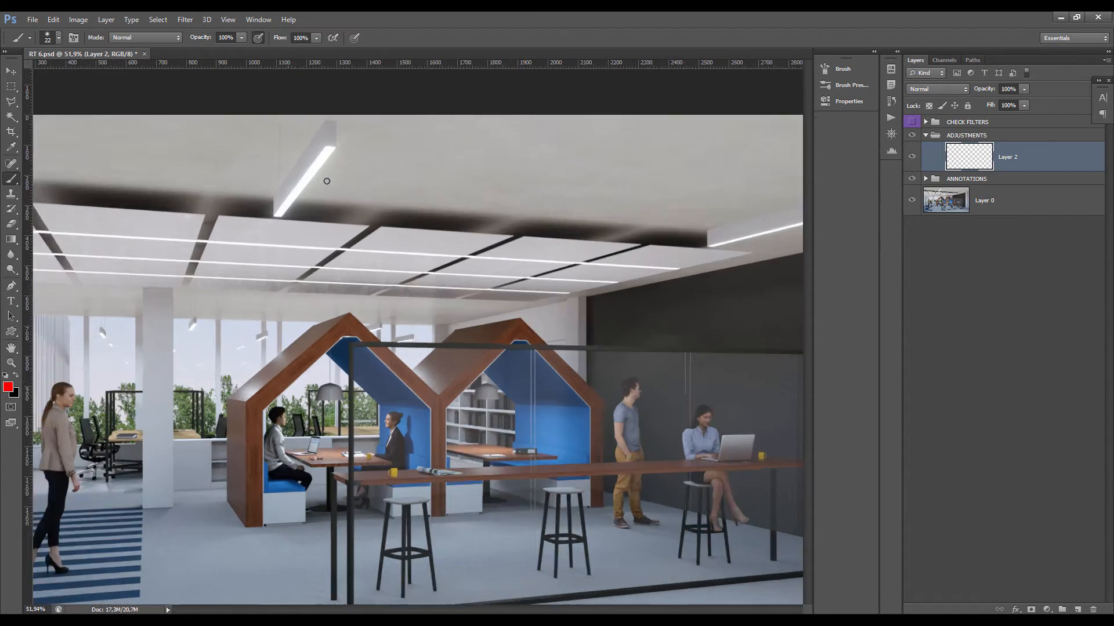
pyautogui.scroll(1, 281, 219)
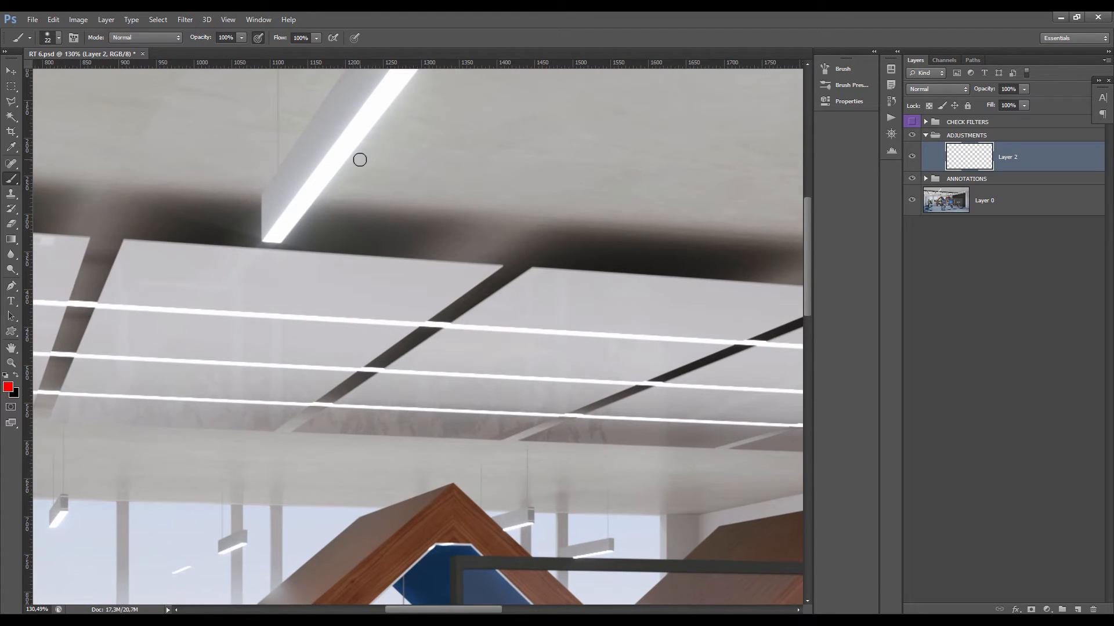
pyautogui.moveTo(360, 159)
pyautogui.mouseDown()
pyautogui.moveTo(363, 122)
pyautogui.moveTo(342, 171)
pyautogui.mouseUp()
pyautogui.scroll(-1, 340, 161)
pyautogui.moveTo(220, 305); pyautogui.dragTo(232, 309)
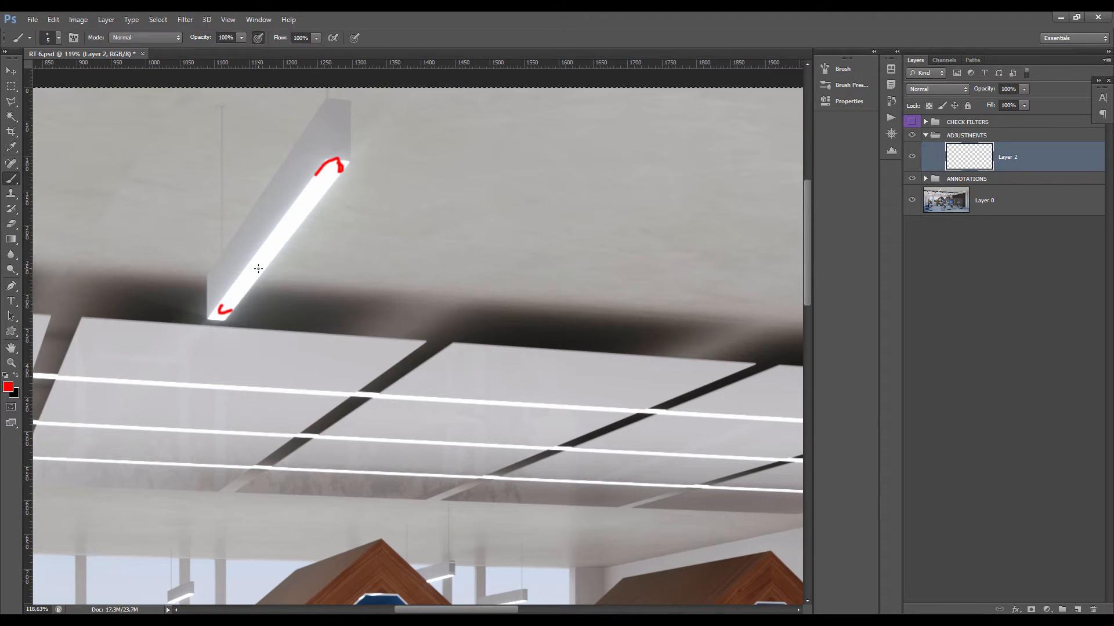
pyautogui.press('Delete')
pyautogui.scroll(-2, 370, 289)
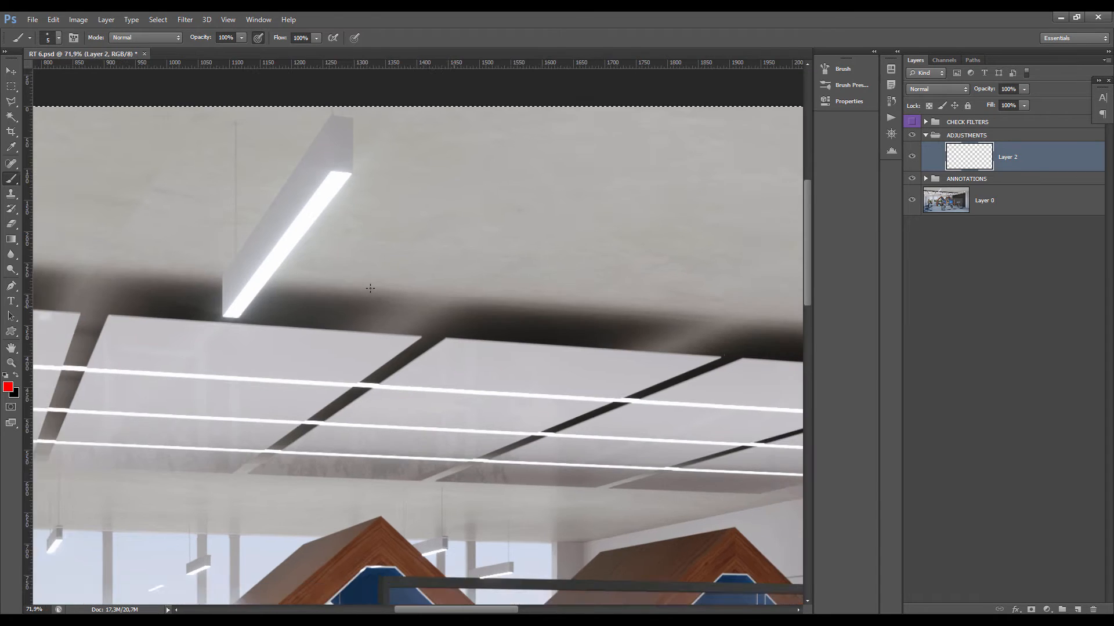
pyautogui.scroll(-3, 370, 288)
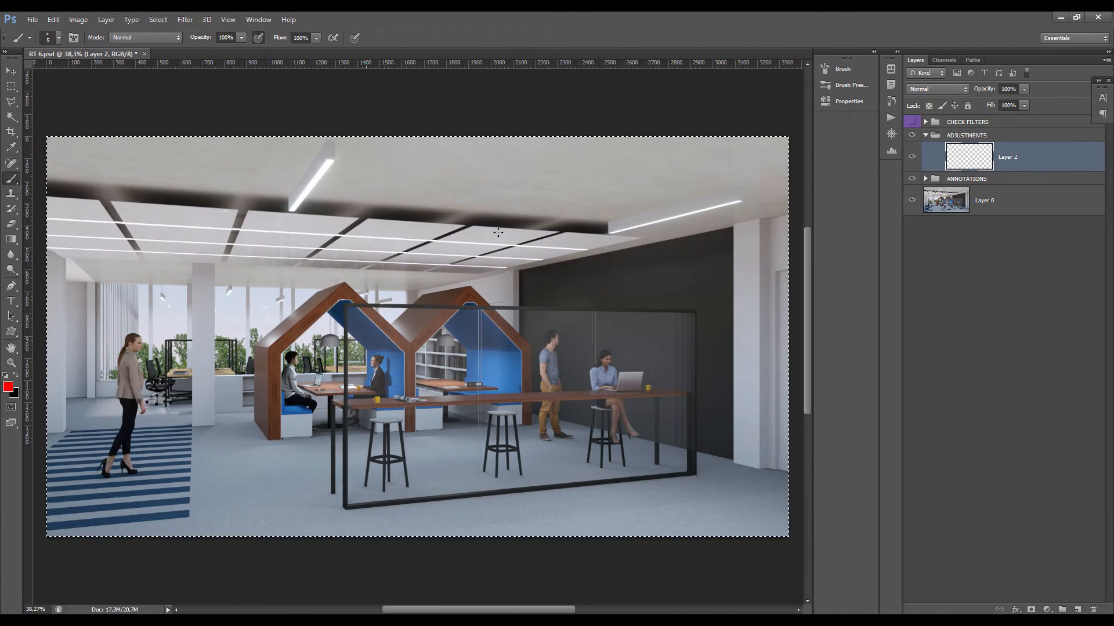
pyautogui.scroll(2, 732, 197)
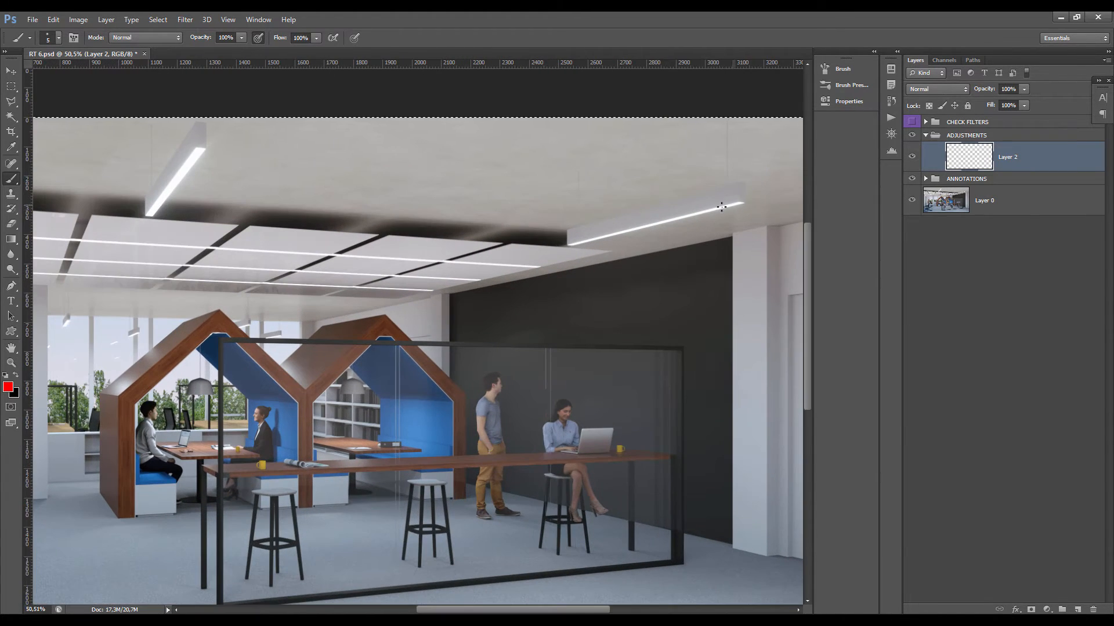
pyautogui.scroll(-2, 316, 203)
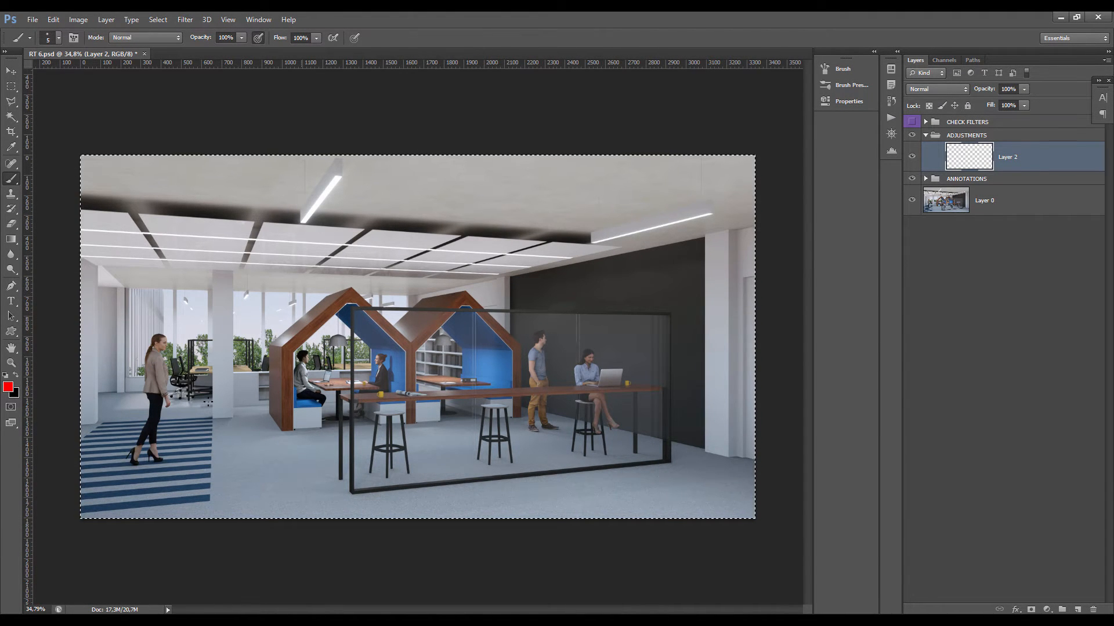
pyautogui.hotkey('ctrl', 'd')
pyautogui.scroll(-1, 208, 402)
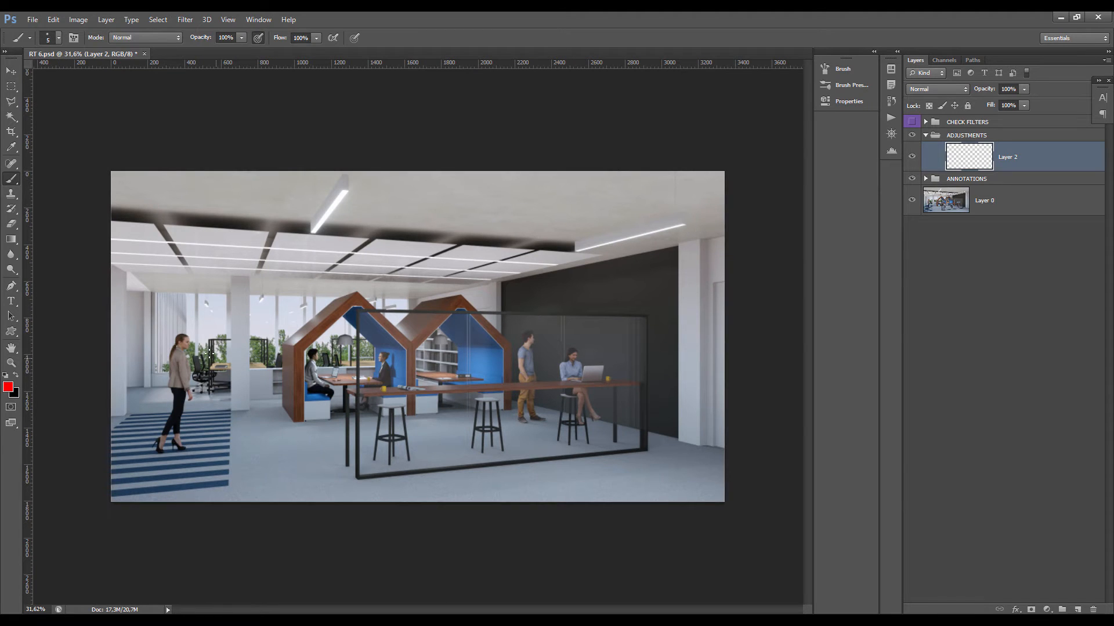
# - Examine the placement of the people around the booths, the bar table and the glass partition, up close and in the whole image
pyautogui.scroll(5, 174, 369)
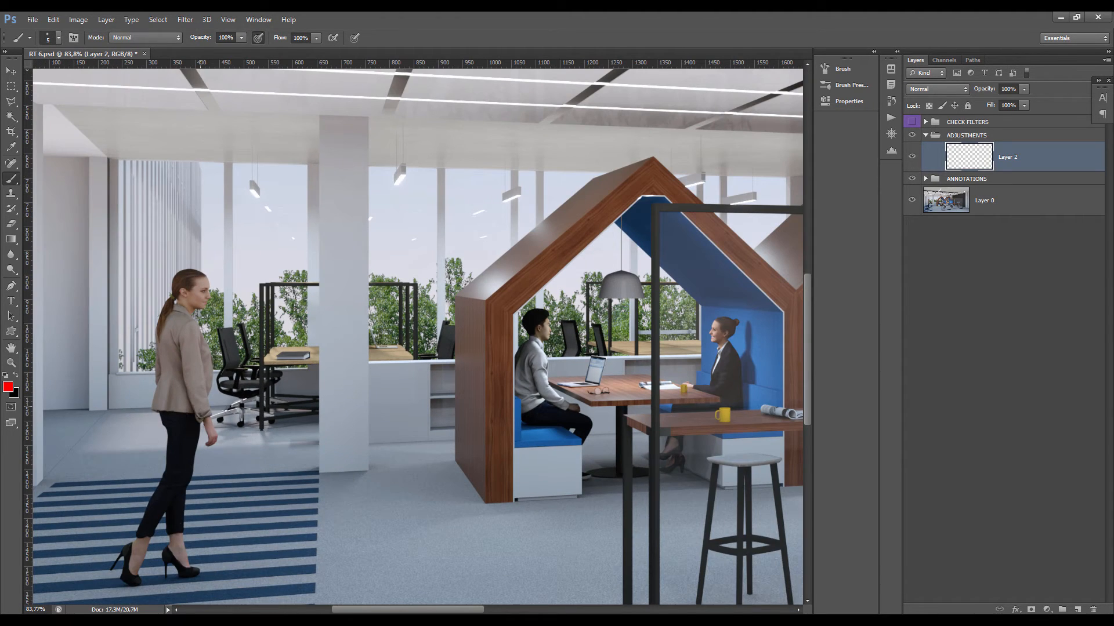
pyautogui.moveTo(505, 405); pyautogui.dragTo(35, 434)
pyautogui.moveTo(441, 475); pyautogui.dragTo(310, 376)
pyautogui.hotkey('ctrl', 'r')
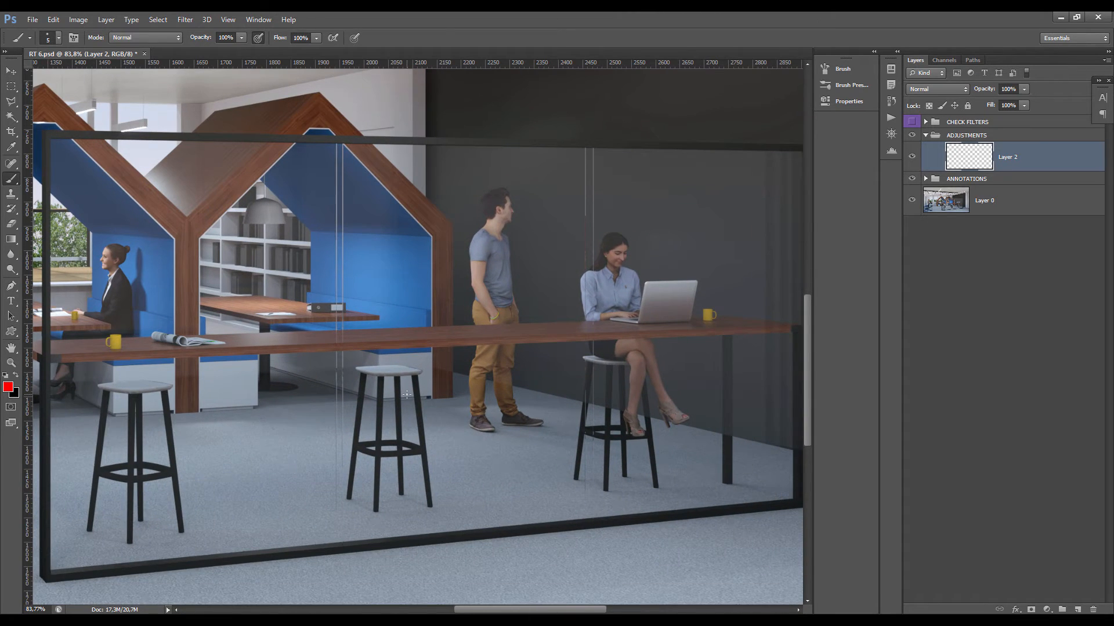
pyautogui.scroll(-4, 407, 394)
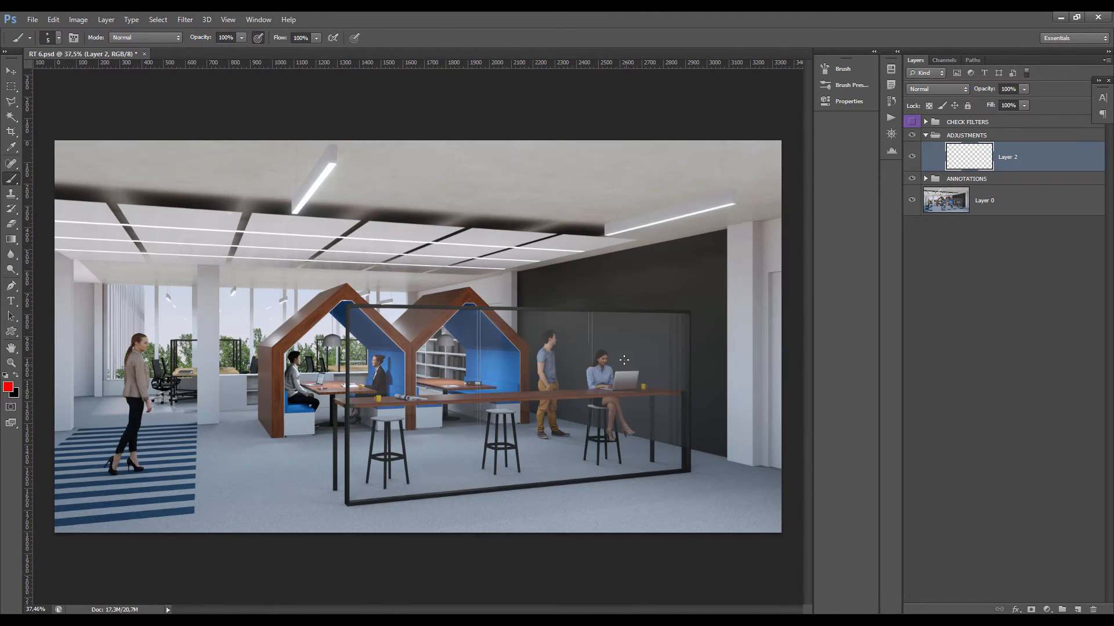
pyautogui.scroll(4, 624, 360)
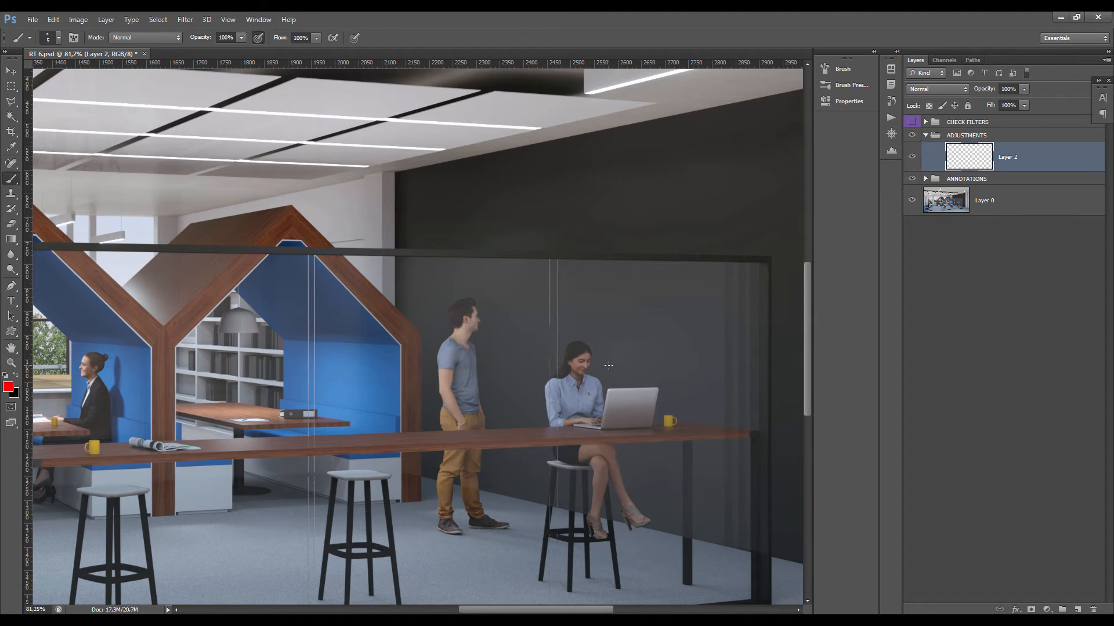
pyautogui.scroll(-3, 608, 365)
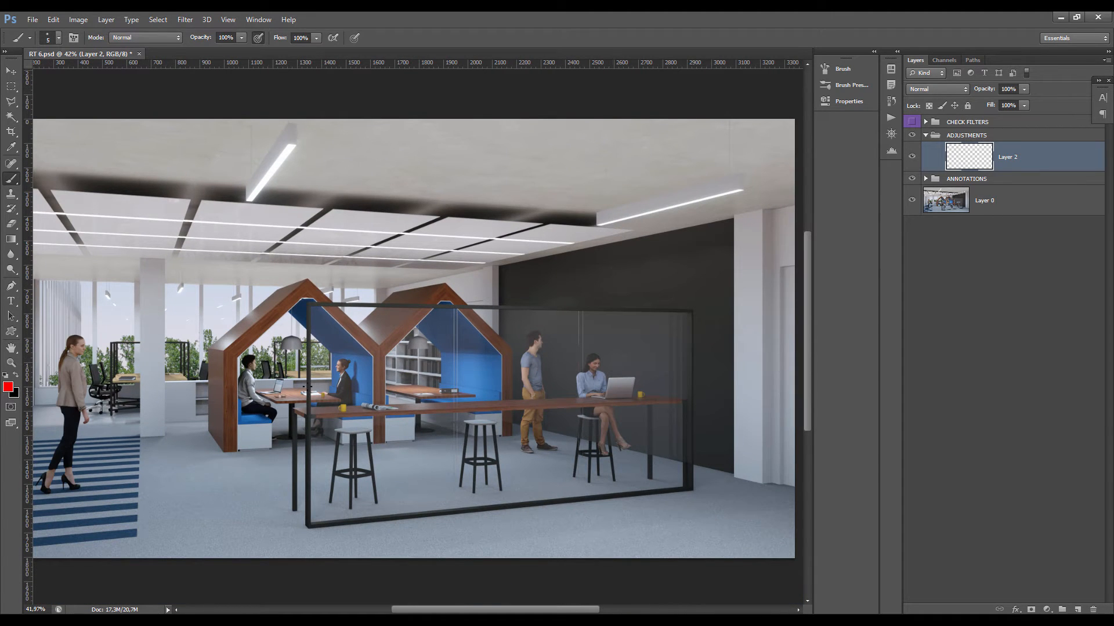
pyautogui.scroll(-2, 286, 362)
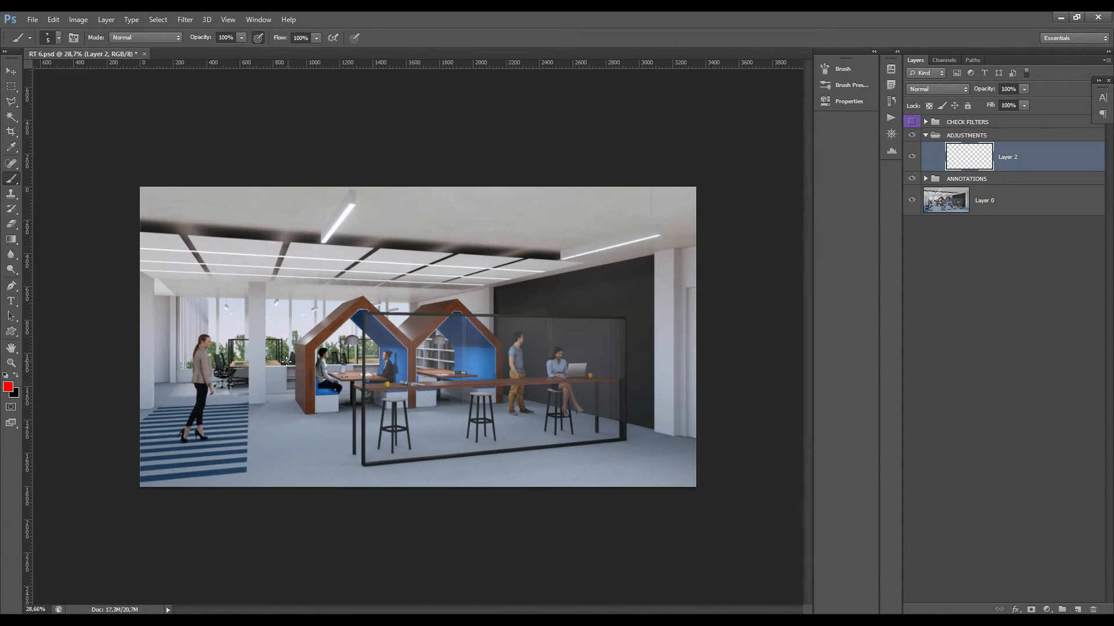
pyautogui.scroll(3, 286, 362)
pyautogui.scroll(-1, 285, 363)
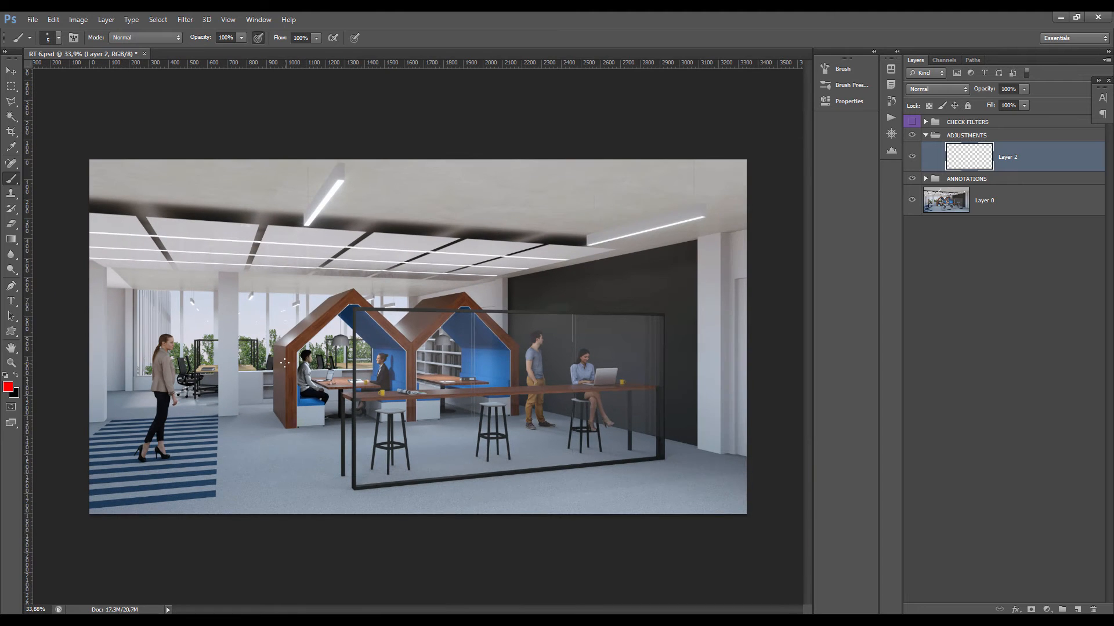
pyautogui.scroll(3, 552, 376)
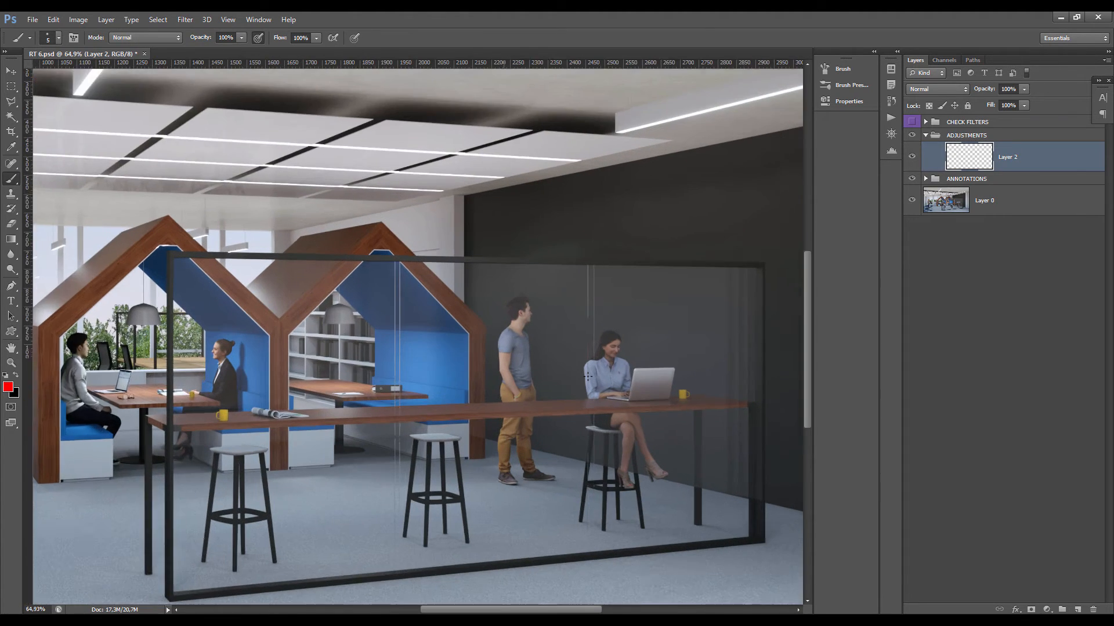
pyautogui.scroll(-1, 575, 369)
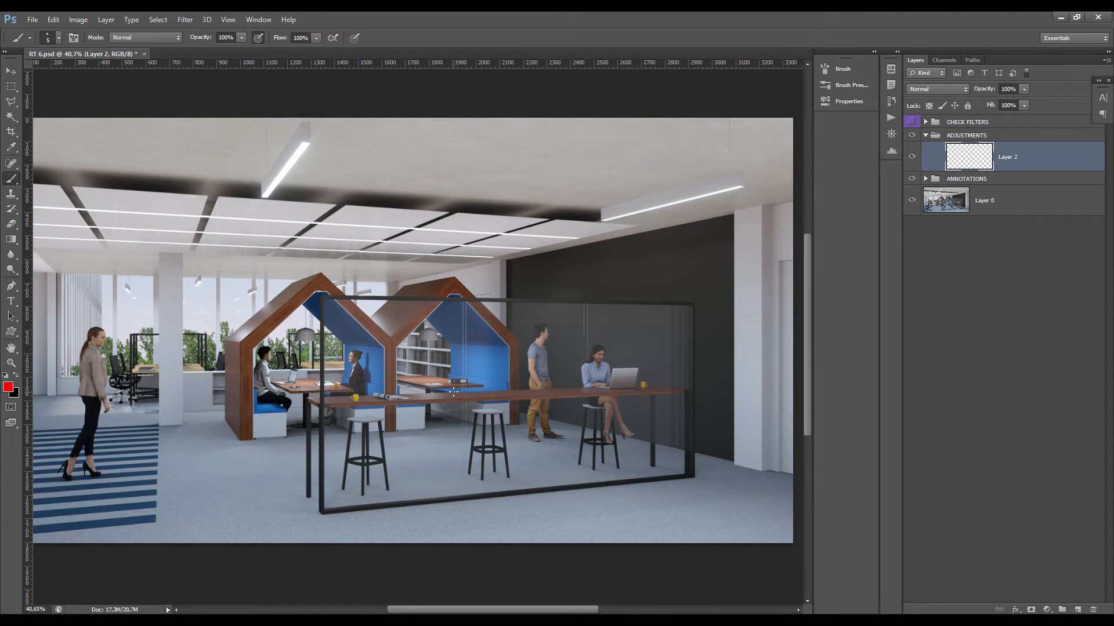
pyautogui.scroll(2, 453, 392)
pyautogui.scroll(-2, 406, 344)
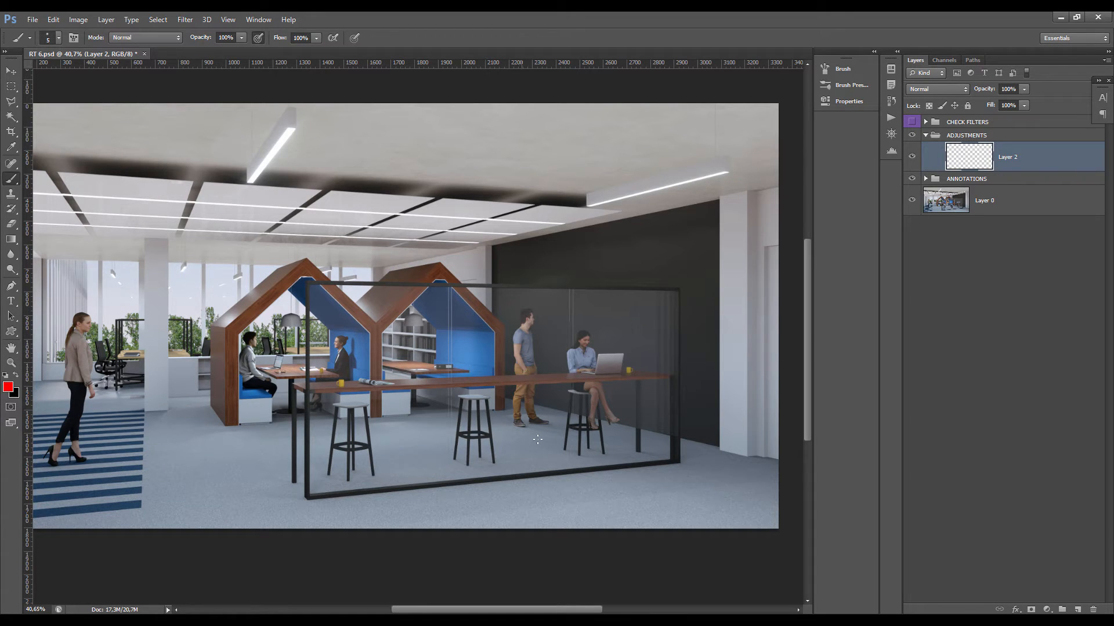
# - Mark the office chairs beside the background desks with short red brush strokes on both sides of the column
pyautogui.moveTo(166, 343); pyautogui.dragTo(299, 336)
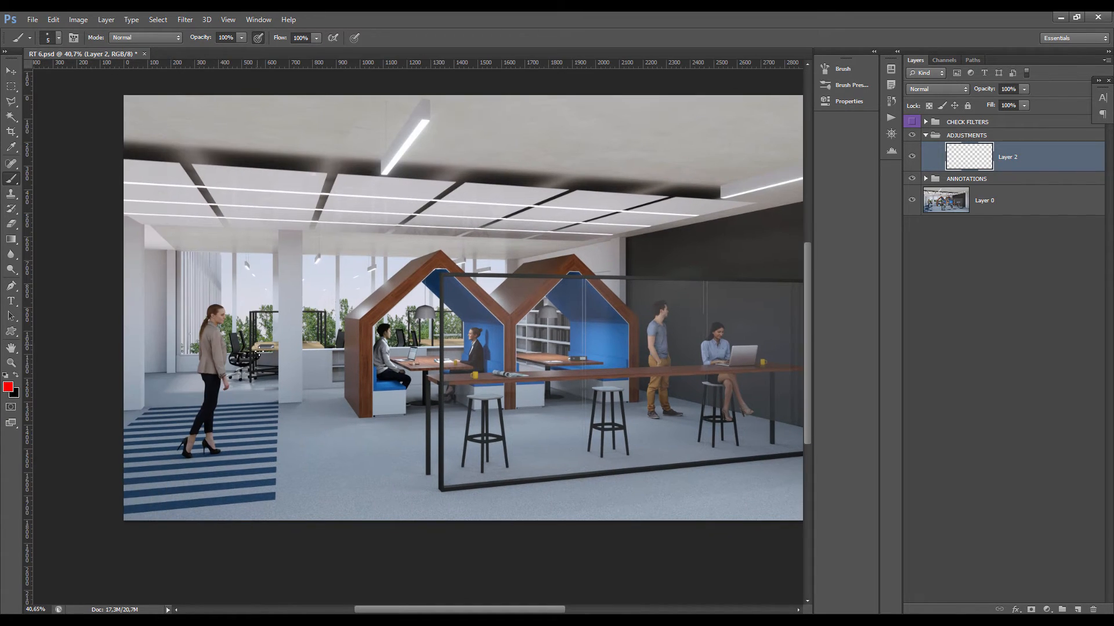
pyautogui.scroll(9, 259, 352)
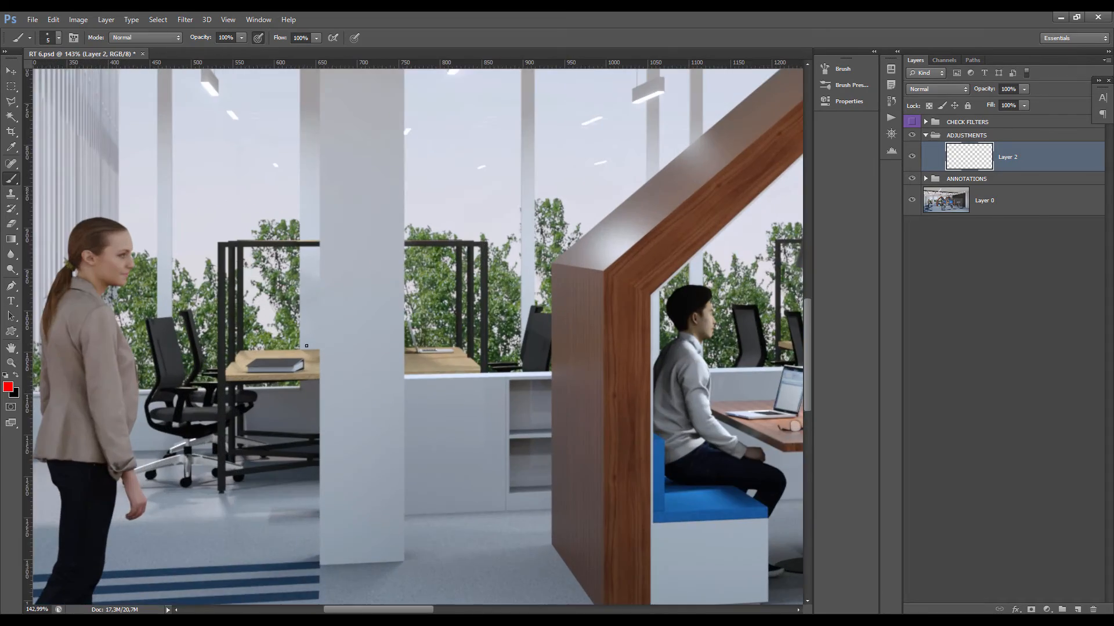
pyautogui.scroll(-6, 290, 348)
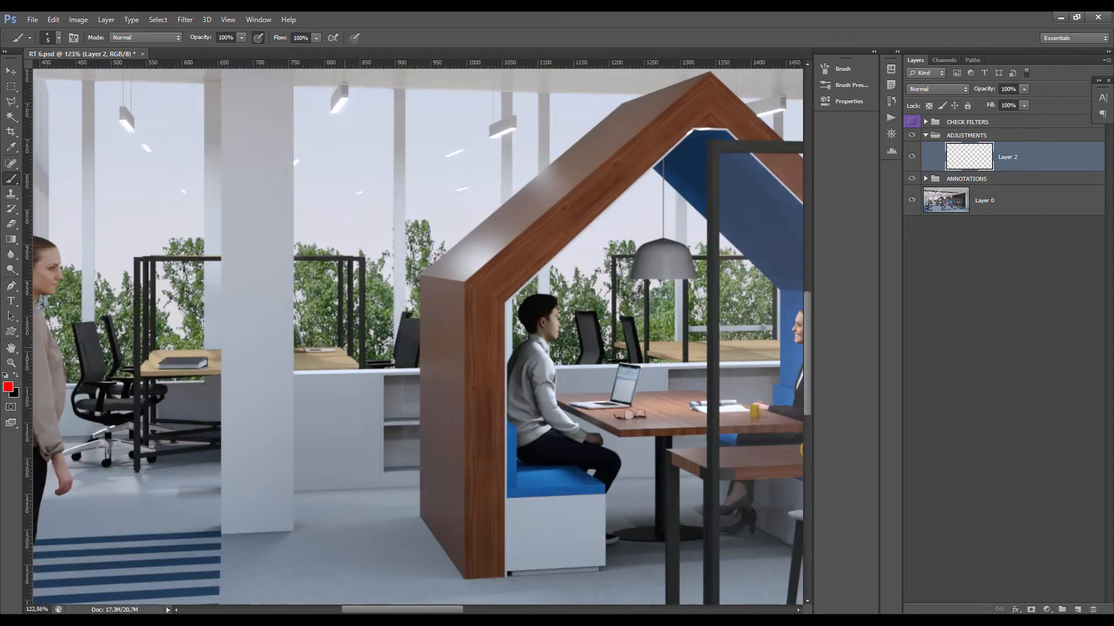
pyautogui.scroll(1, 274, 334)
pyautogui.scroll(-4, 173, 328)
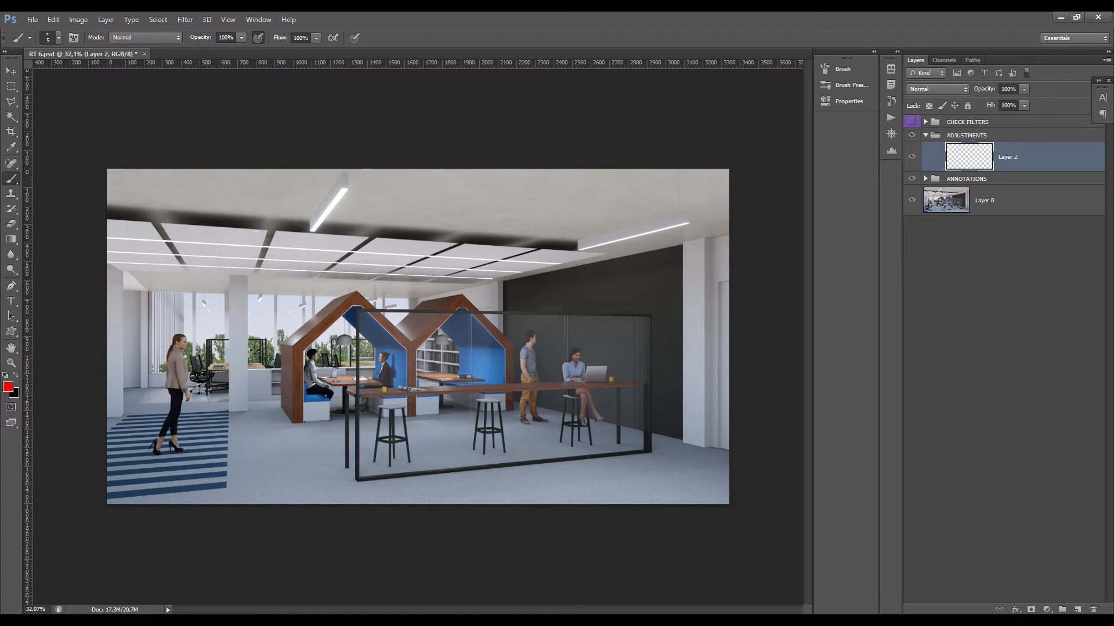
pyautogui.scroll(12, 227, 388)
pyautogui.moveTo(117, 314)
pyautogui.mouseDown()
pyautogui.moveTo(130, 392)
pyautogui.moveTo(133, 326)
pyautogui.mouseUp()
pyautogui.moveTo(137, 337); pyautogui.dragTo(150, 369)
pyautogui.moveTo(366, 305); pyautogui.dragTo(362, 308)
pyautogui.moveTo(368, 313)
pyautogui.mouseDown()
pyautogui.moveTo(358, 351)
pyautogui.moveTo(400, 315)
pyautogui.moveTo(389, 373)
pyautogui.mouseUp()
# - Add a small red mark at the background desk seen through the nearer booth, between the two seated people
pyautogui.scroll(-4, 399, 321)
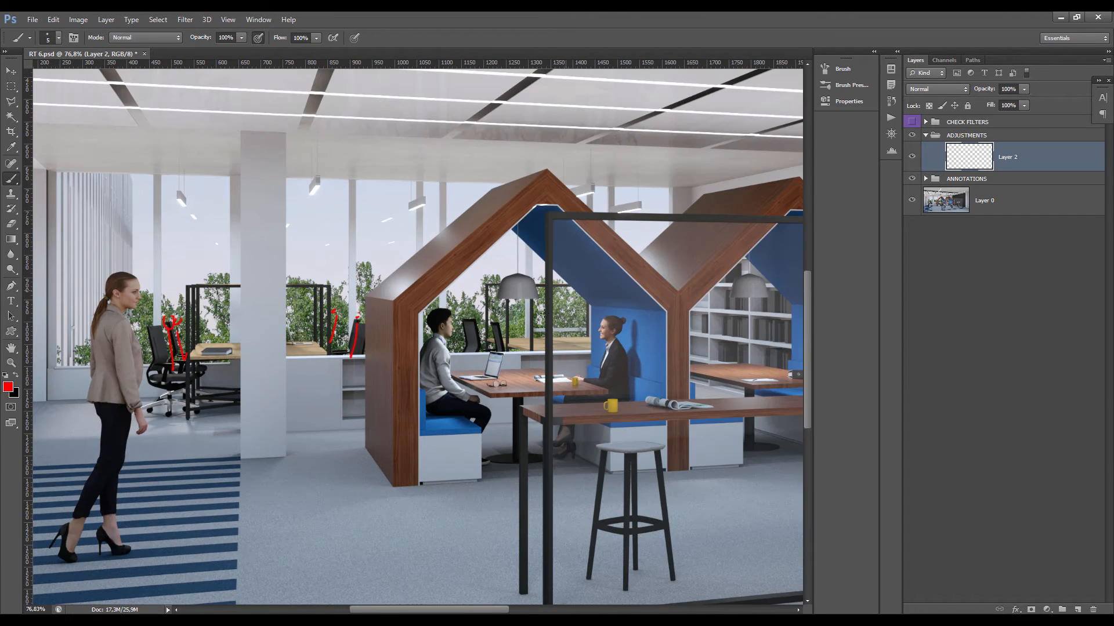
pyautogui.scroll(3, 463, 308)
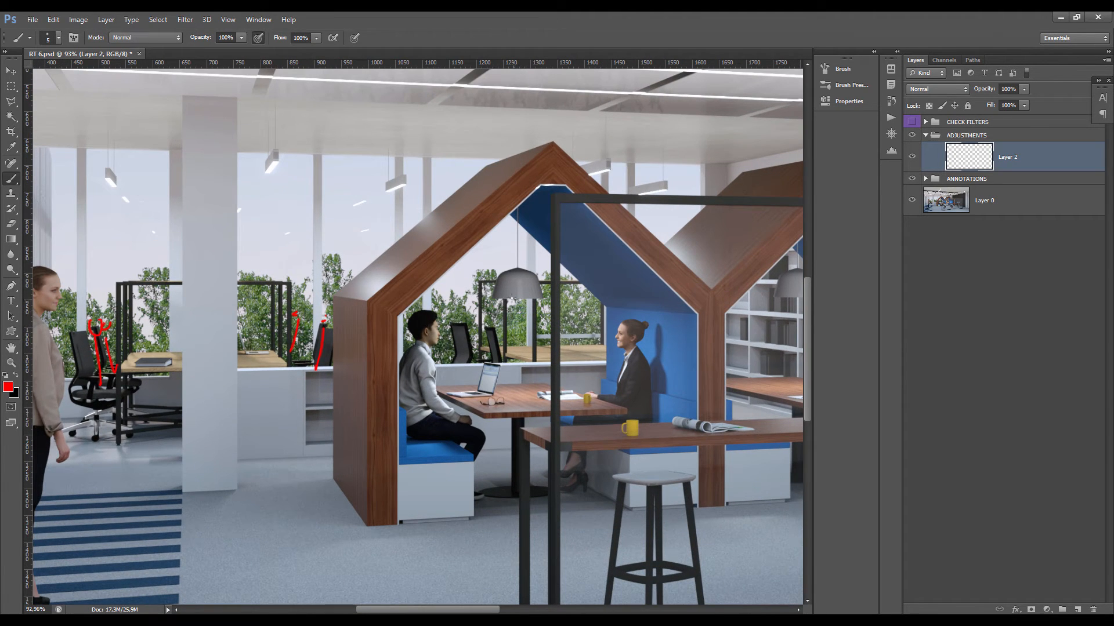
pyautogui.scroll(-4, 512, 299)
pyautogui.scroll(4, 502, 322)
pyautogui.moveTo(508, 320)
pyautogui.mouseDown()
pyautogui.moveTo(504, 339)
pyautogui.moveTo(525, 334)
pyautogui.moveTo(492, 344)
pyautogui.mouseUp()
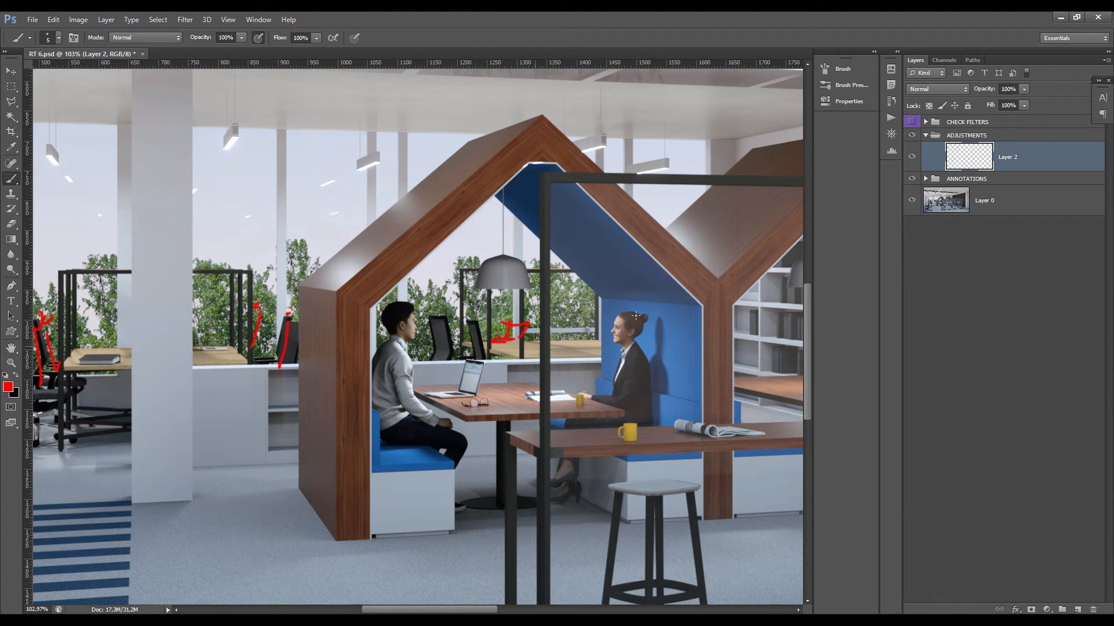
# - Circle the background workstation area behind the column and nearer booth in red, clear the layer, and deselect
pyautogui.scroll(-4, 165, 320)
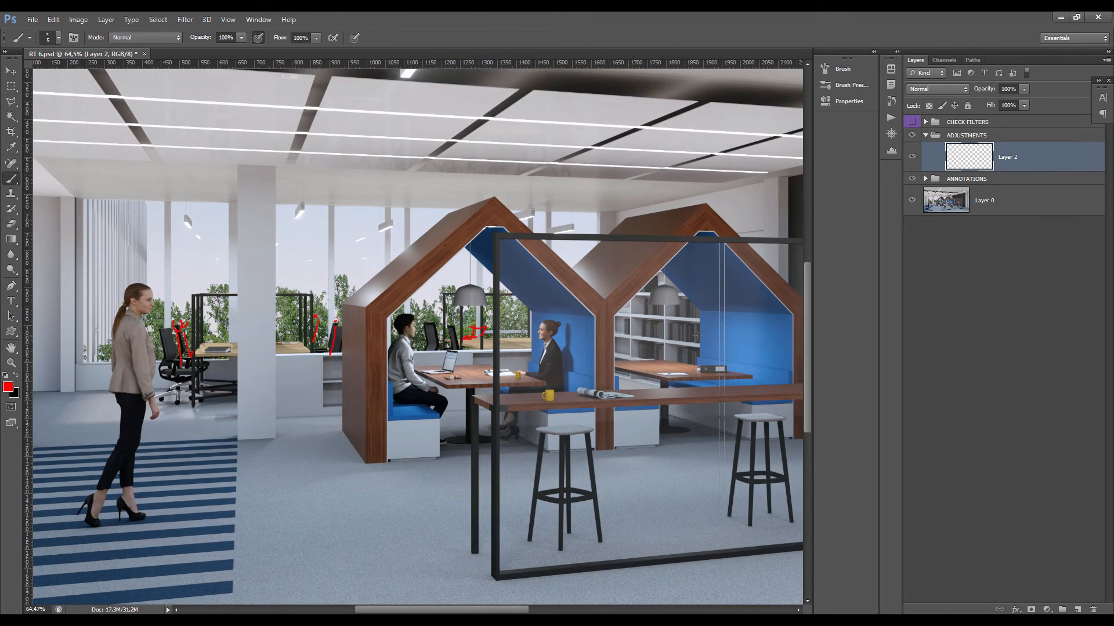
pyautogui.scroll(4, 601, 321)
pyautogui.hotkey('ctrl', '0')
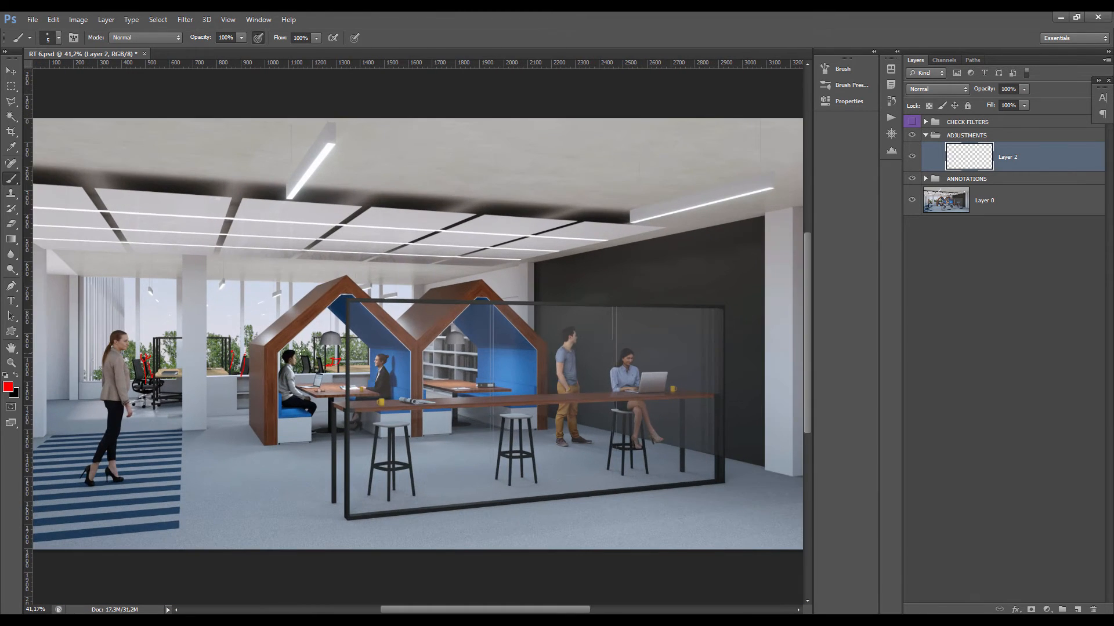
pyautogui.scroll(-1, 240, 342)
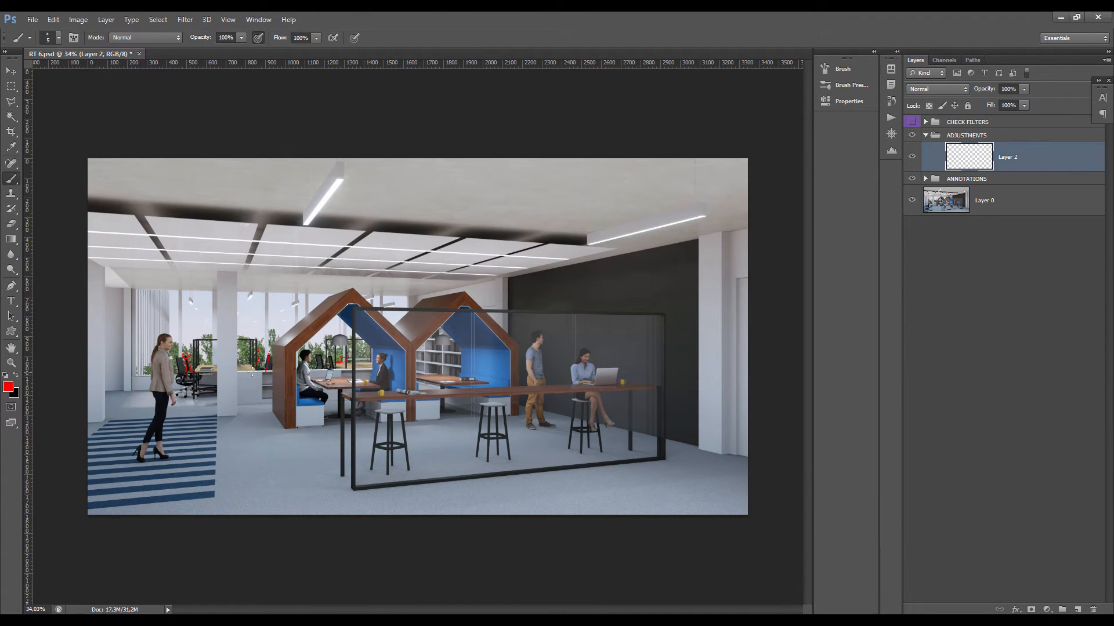
pyautogui.moveTo(201, 330)
pyautogui.mouseDown()
pyautogui.moveTo(200, 351)
pyautogui.moveTo(400, 344)
pyautogui.moveTo(234, 335)
pyautogui.mouseUp()
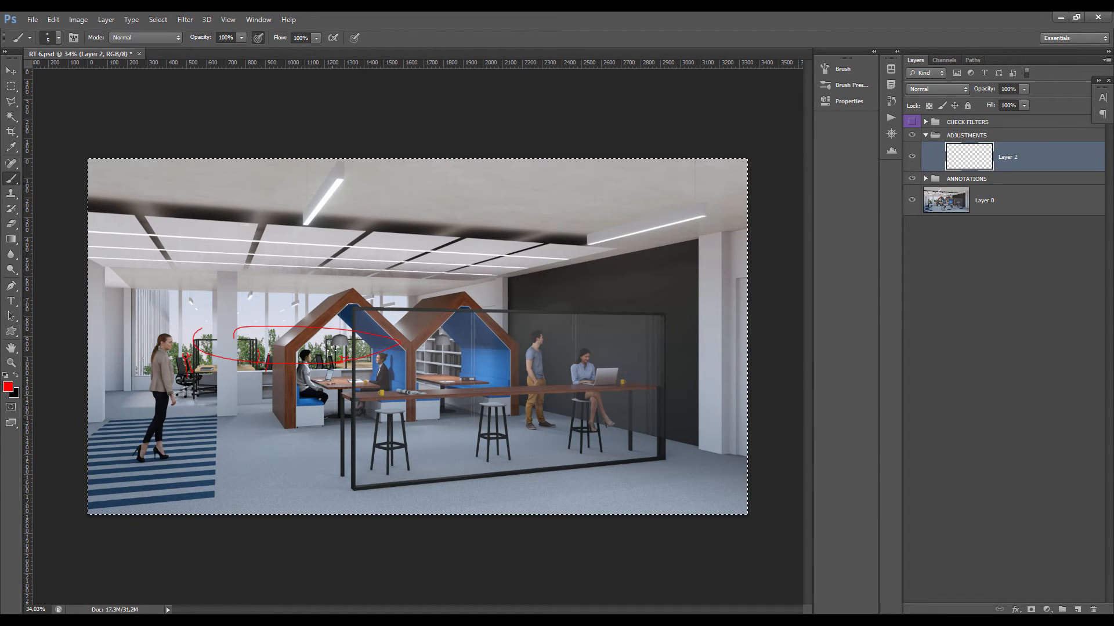
pyautogui.hotkey('ctrl', 'z')
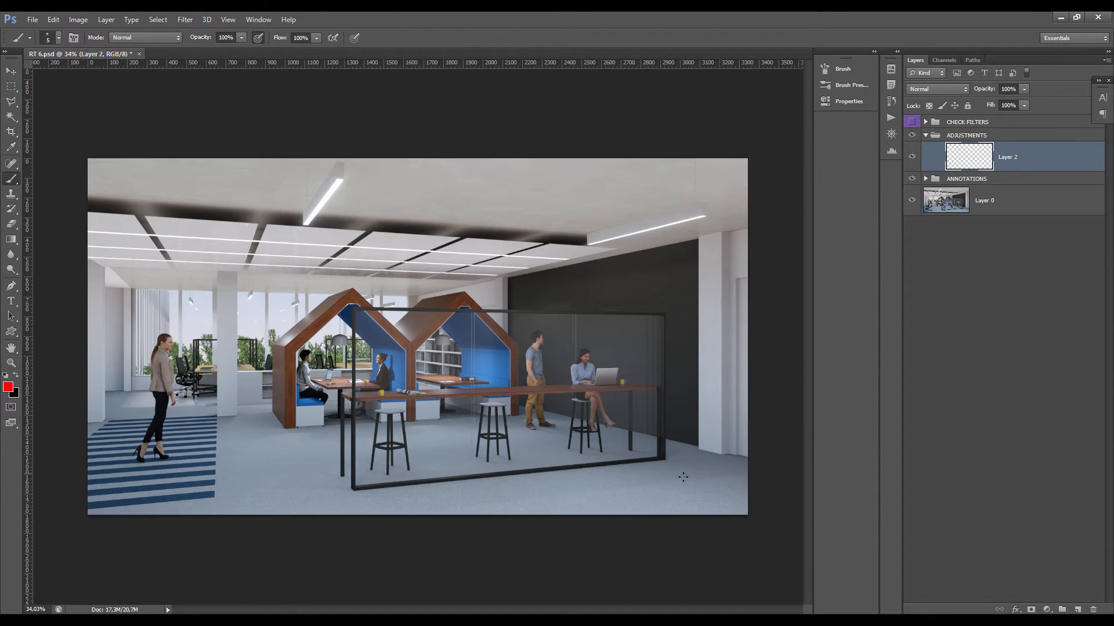
# - Draw a large red loop around the empty foreground floor in front of the glass partition, and clear the layer
pyautogui.moveTo(683, 477)
pyautogui.mouseDown()
pyautogui.moveTo(513, 511)
pyautogui.moveTo(514, 467)
pyautogui.mouseUp()
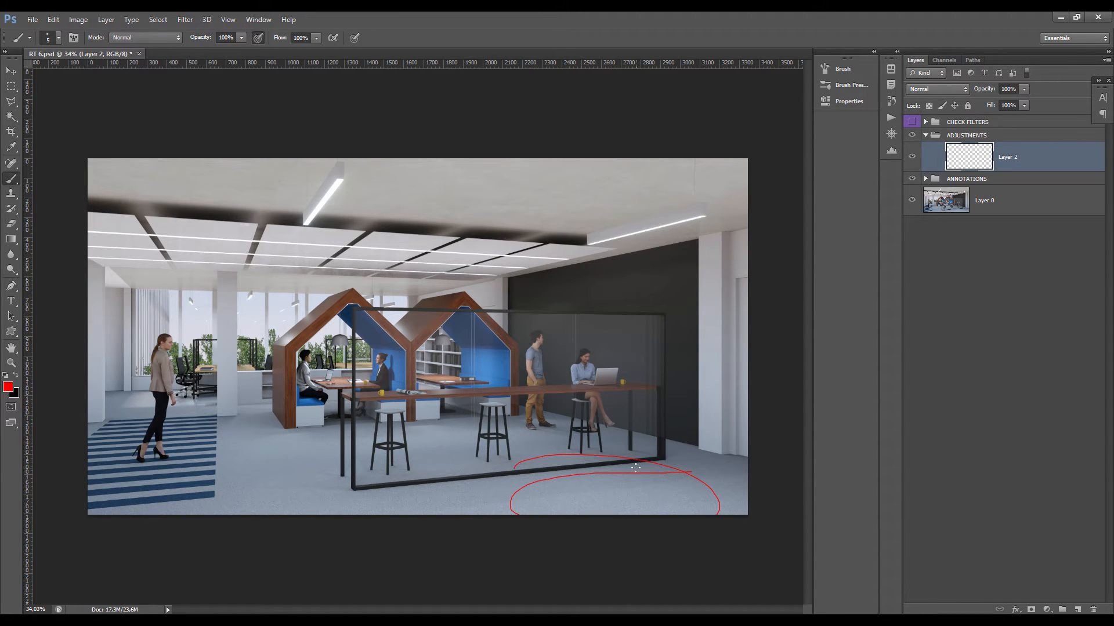
pyautogui.hotkey('ctrl', 'a')
pyautogui.press('Delete')
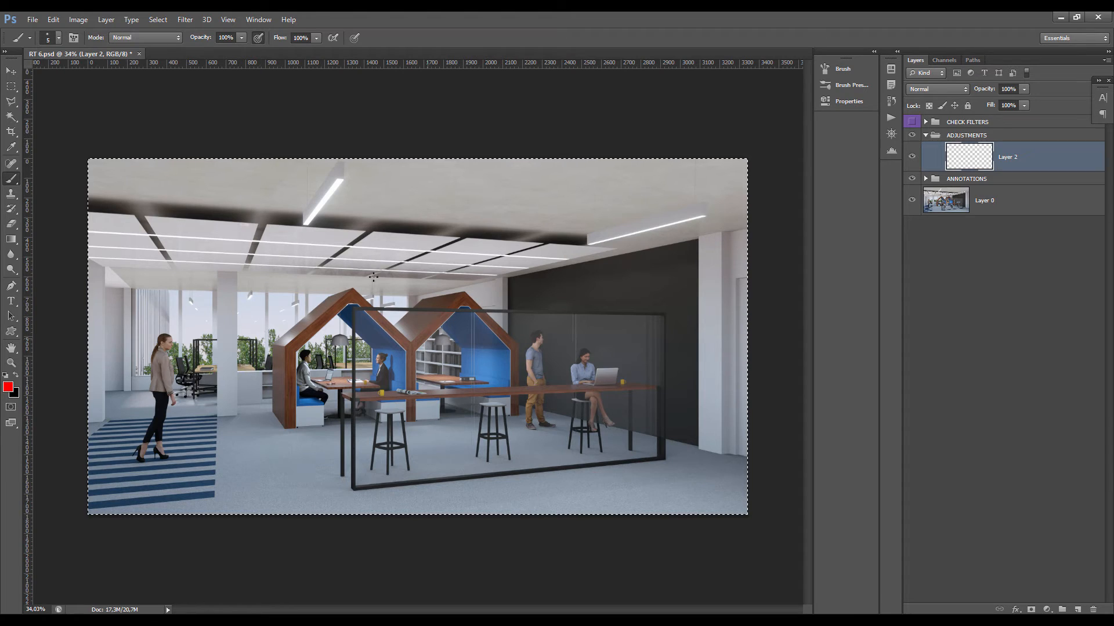
# - Outline the four sides of the glass partition's frame with straight red strokes, and clear the layer
pyautogui.click(351, 313)
pyautogui.keyDown('shift'); pyautogui.click(664, 314); pyautogui.keyUp('shift')
pyautogui.keyDown('shift'); pyautogui.click(664, 458); pyautogui.keyUp('shift')
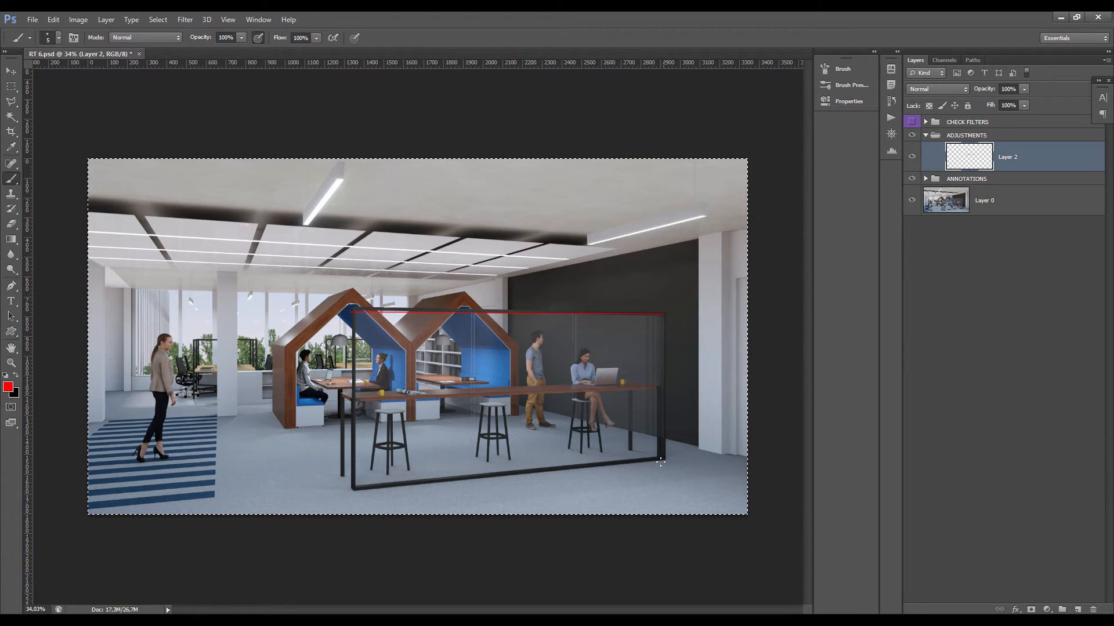
pyautogui.keyDown('shift'); pyautogui.click(352, 489); pyautogui.keyUp('shift')
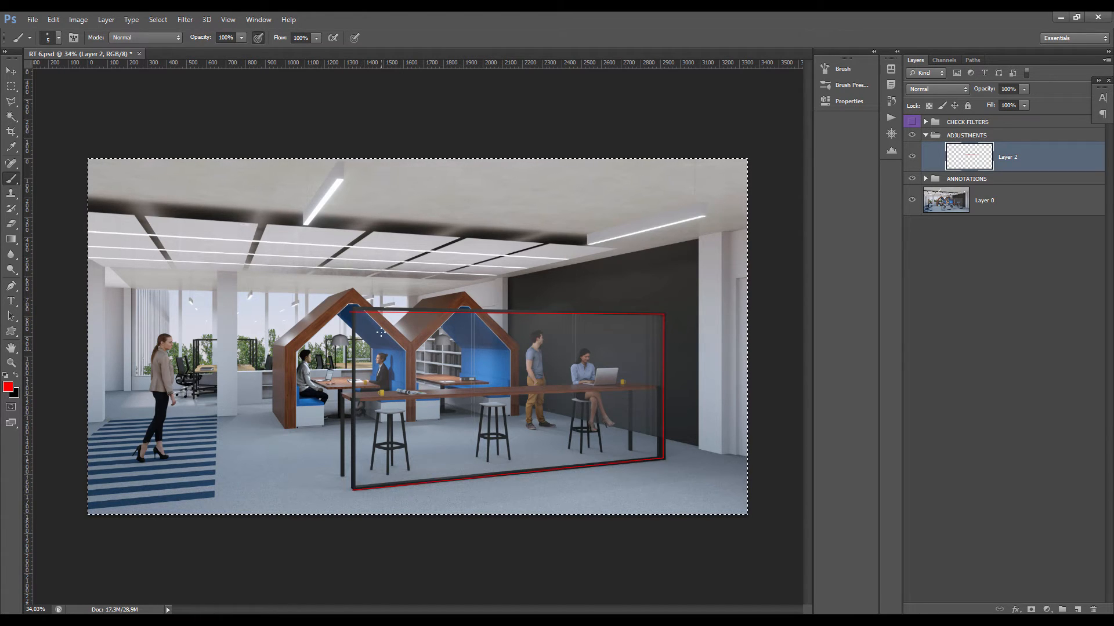
pyautogui.keyDown('shift'); pyautogui.click(351, 313); pyautogui.keyUp('shift')
pyautogui.press('Delete')
# - Try a tighter crop that trims both sides and the foreground floor around the booths, and cancel it
pyautogui.press('c')
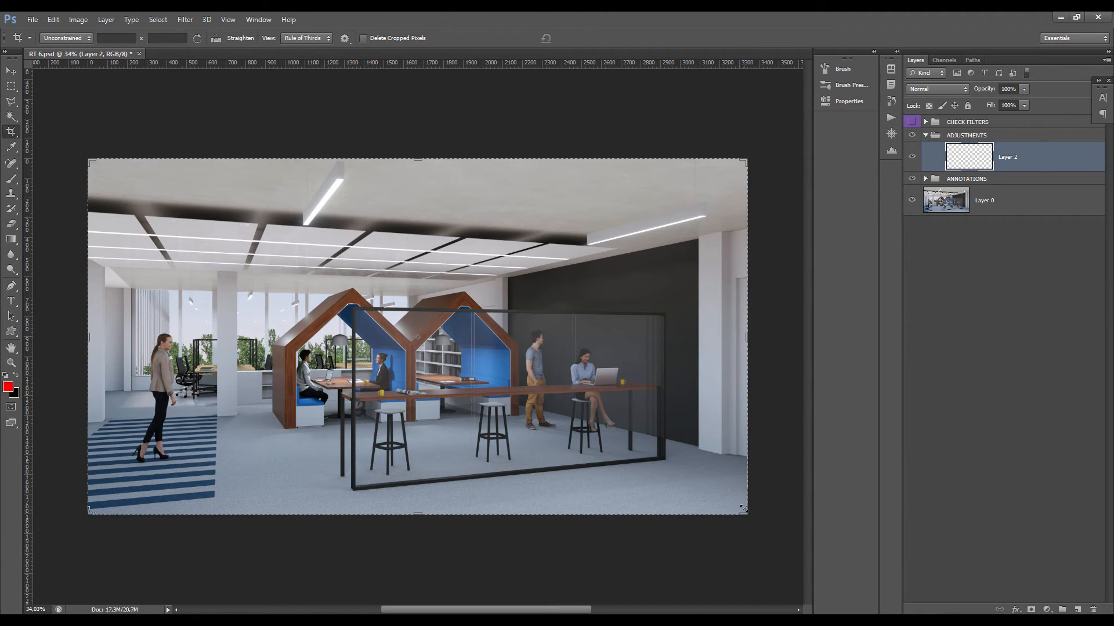
pyautogui.moveTo(743, 509); pyautogui.dragTo(665, 468)
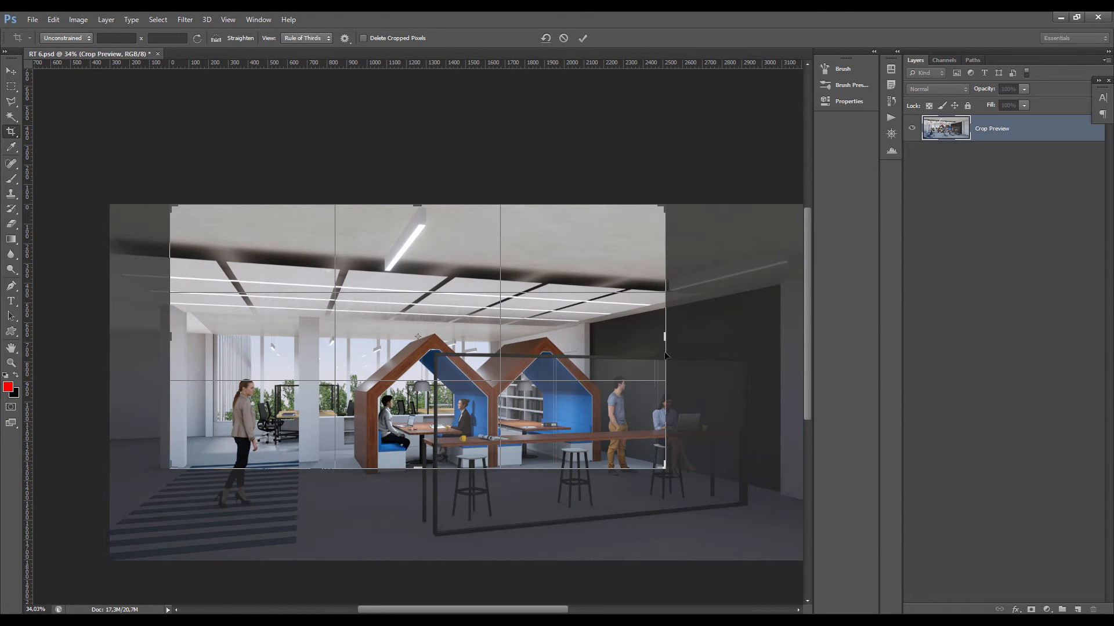
pyautogui.moveTo(666, 355); pyautogui.dragTo(700, 328)
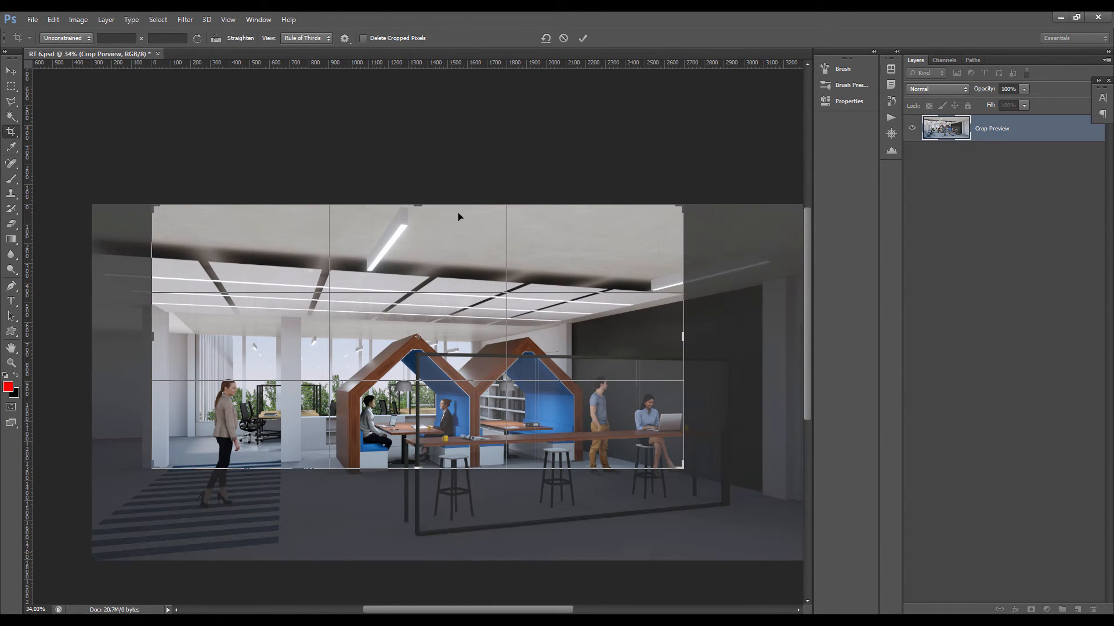
pyautogui.moveTo(417, 469); pyautogui.dragTo(418, 482)
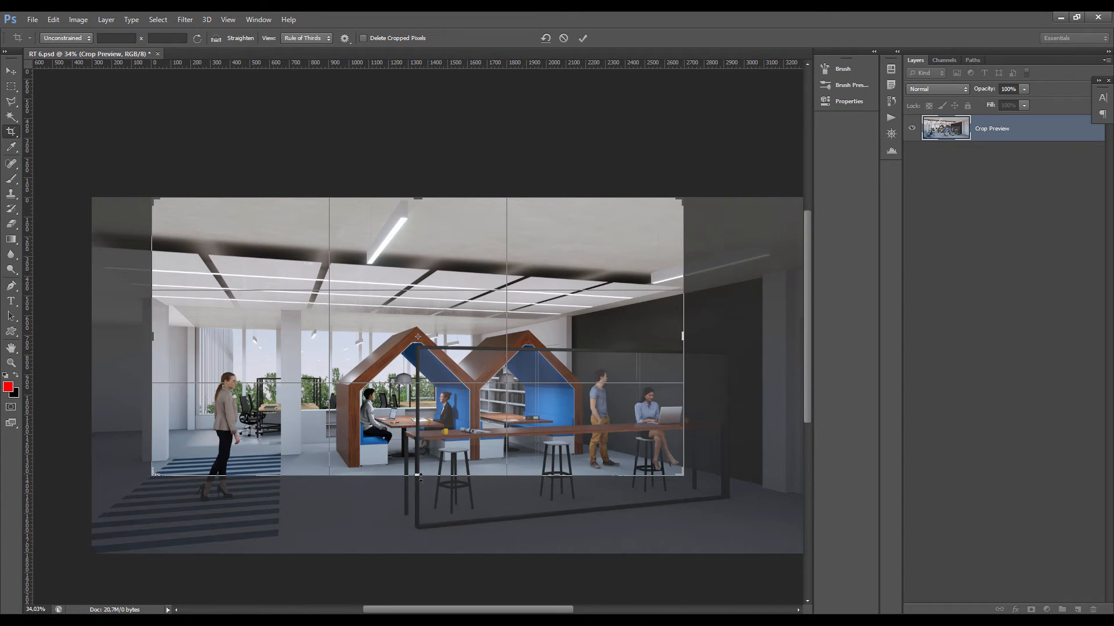
pyautogui.moveTo(420, 476); pyautogui.dragTo(419, 467)
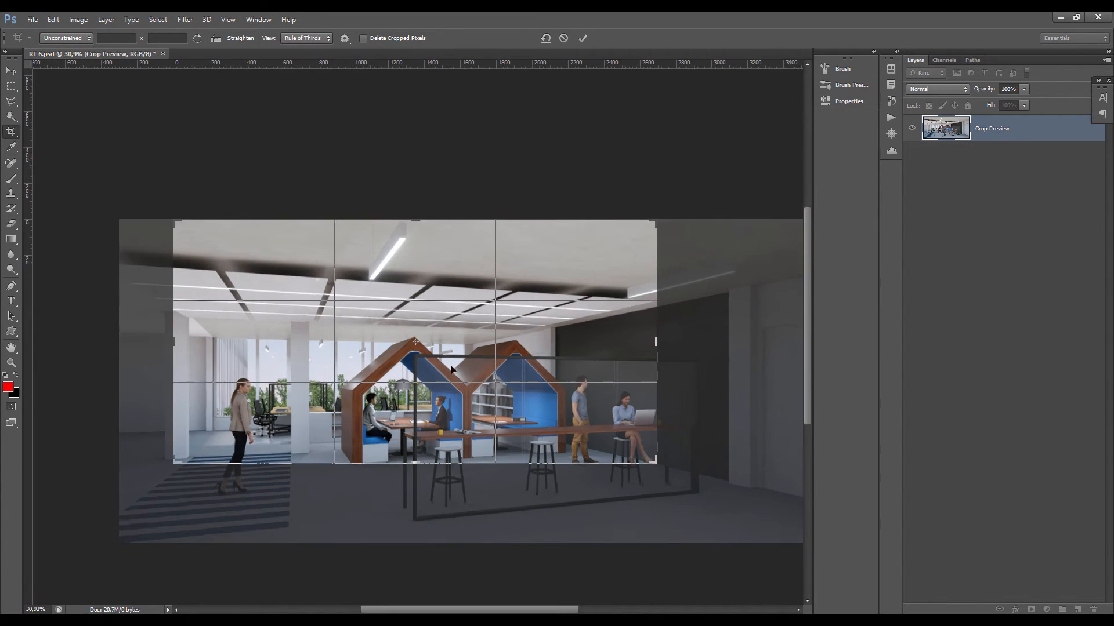
pyautogui.press('Return')
pyautogui.press('v')
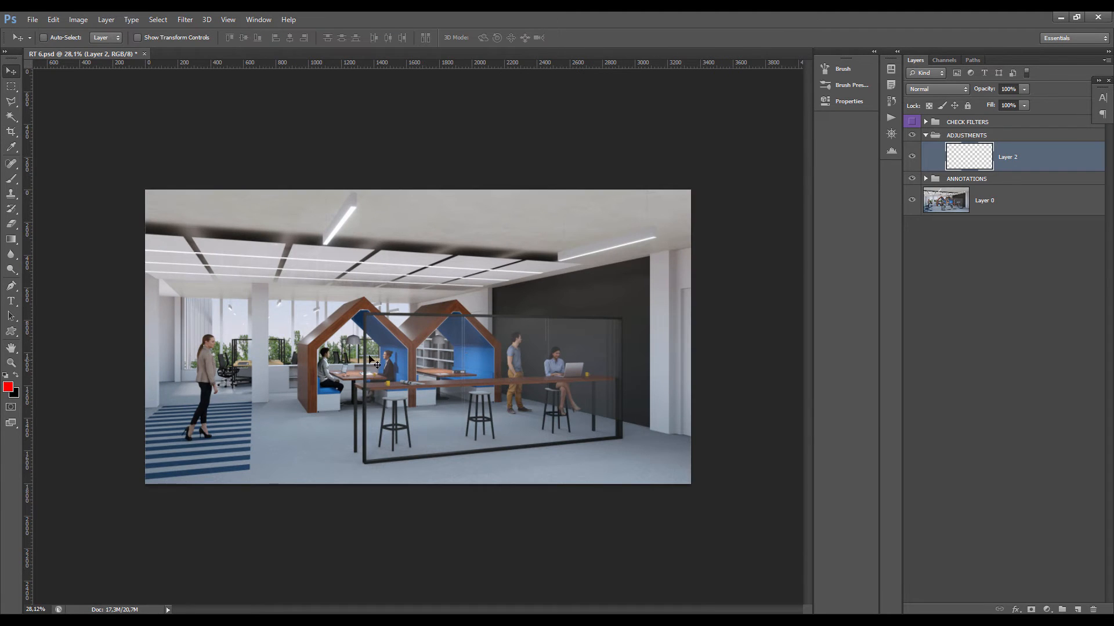
# - Circle the head of the woman seated at the laptop in red, clear the layer, and deselect
pyautogui.scroll(3, 369, 356)
pyautogui.scroll(-2, 331, 306)
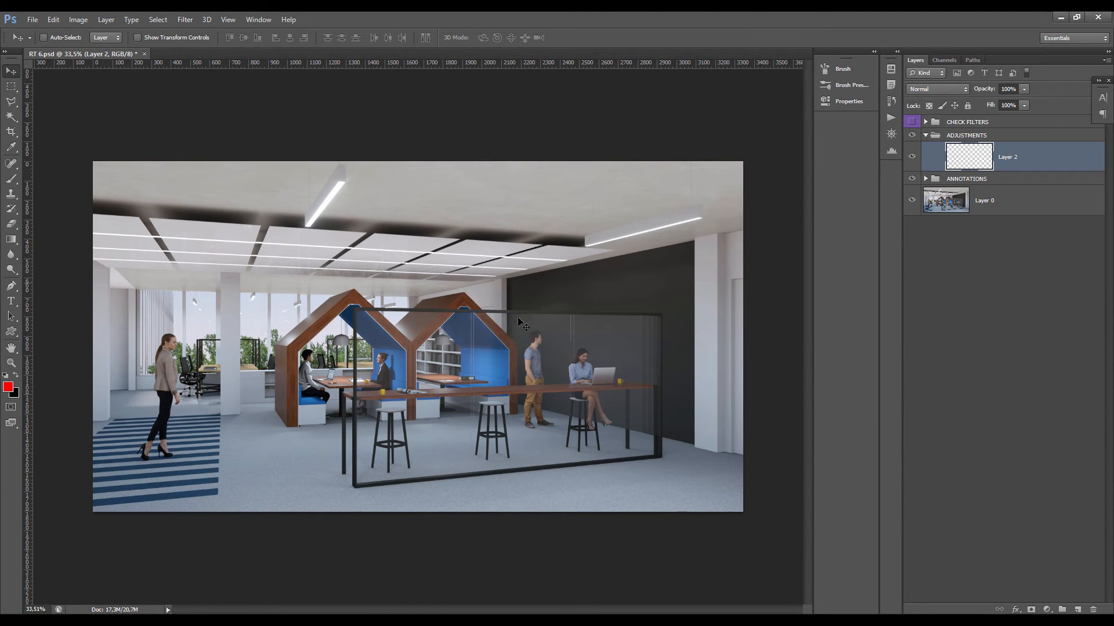
pyautogui.press('b')
pyautogui.scroll(2, 481, 404)
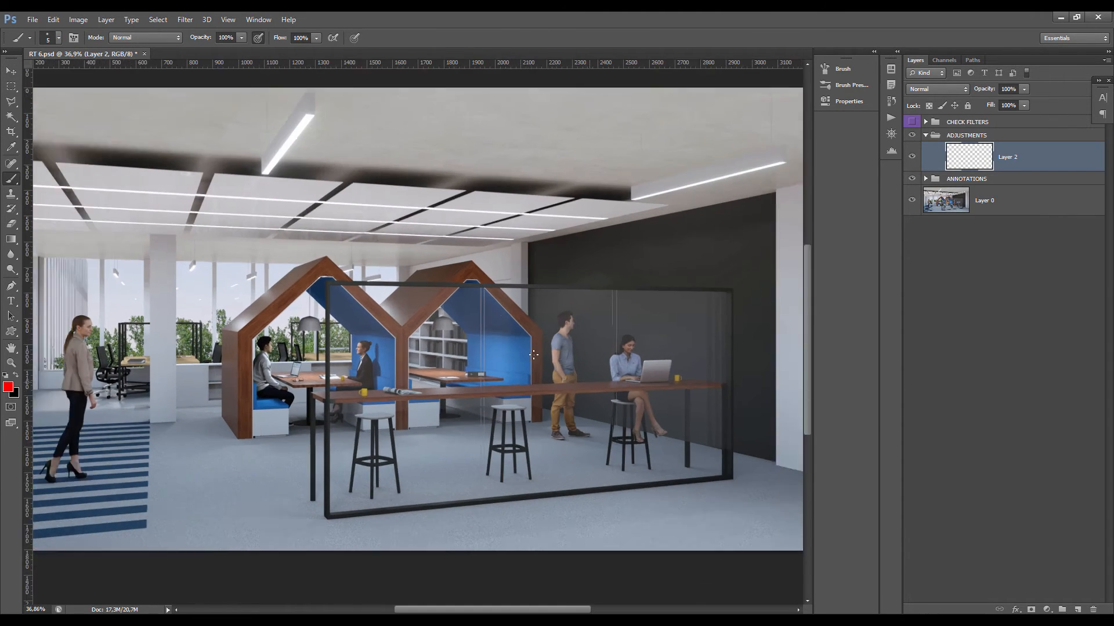
pyautogui.scroll(-2, 481, 405)
pyautogui.scroll(3, 540, 371)
pyautogui.moveTo(623, 348); pyautogui.dragTo(626, 342)
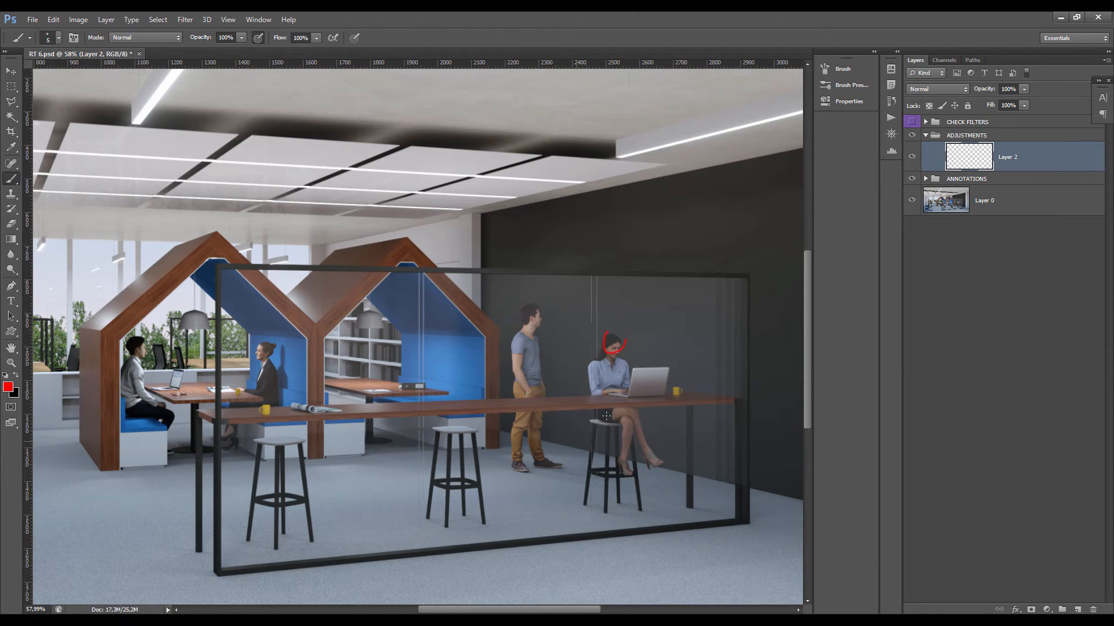
pyautogui.hotkey('ctrl', 'a')
pyautogui.press('Delete')
pyautogui.scroll(-3, 617, 363)
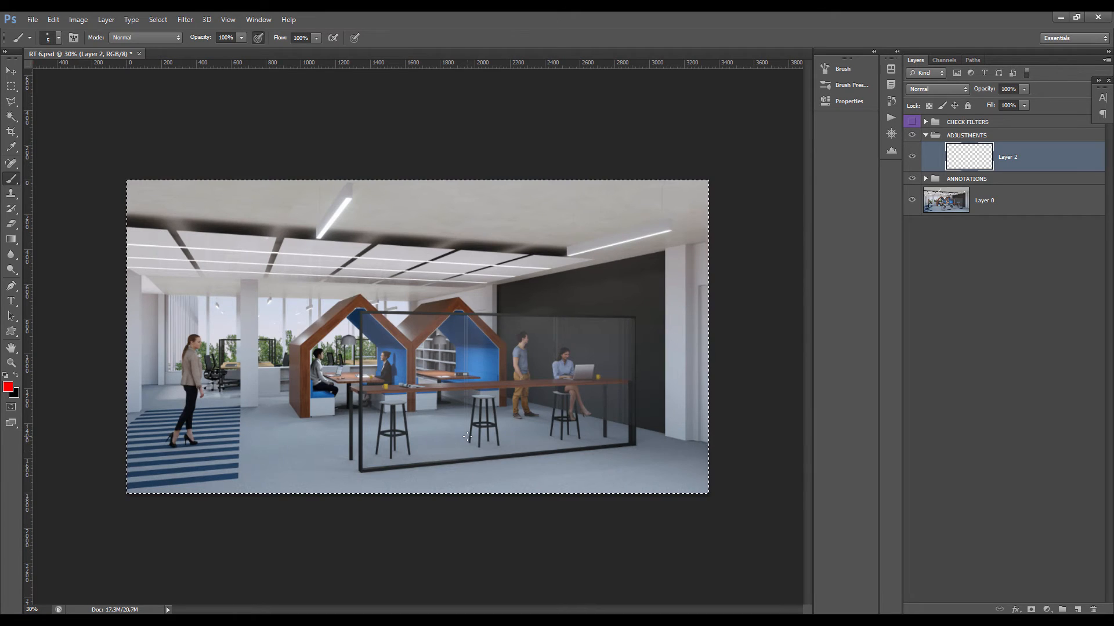
pyautogui.hotkey('ctrl', 'd')
pyautogui.scroll(-5, 340, 270)
pyautogui.scroll(8, 355, 297)
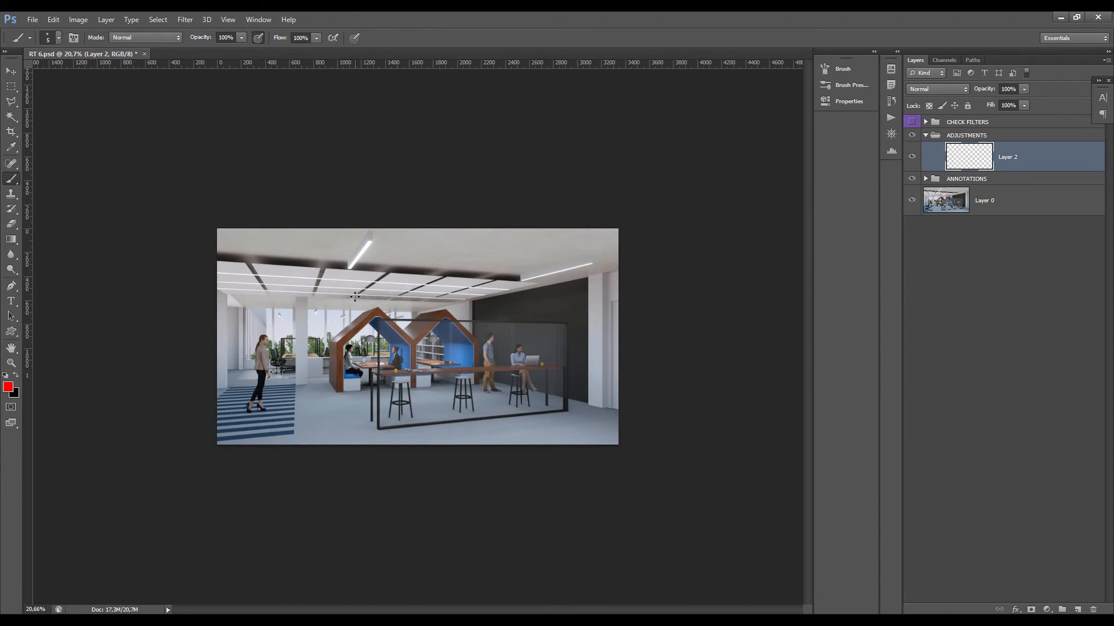
pyautogui.scroll(-3, 354, 297)
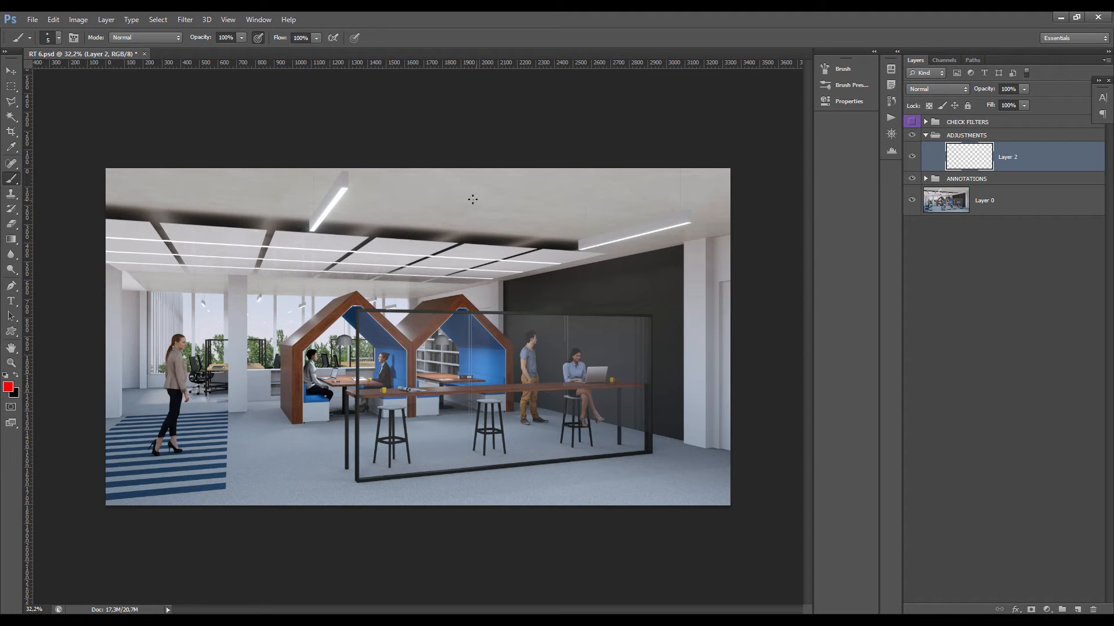
pyautogui.scroll(5, 449, 246)
pyautogui.scroll(-5, 445, 246)
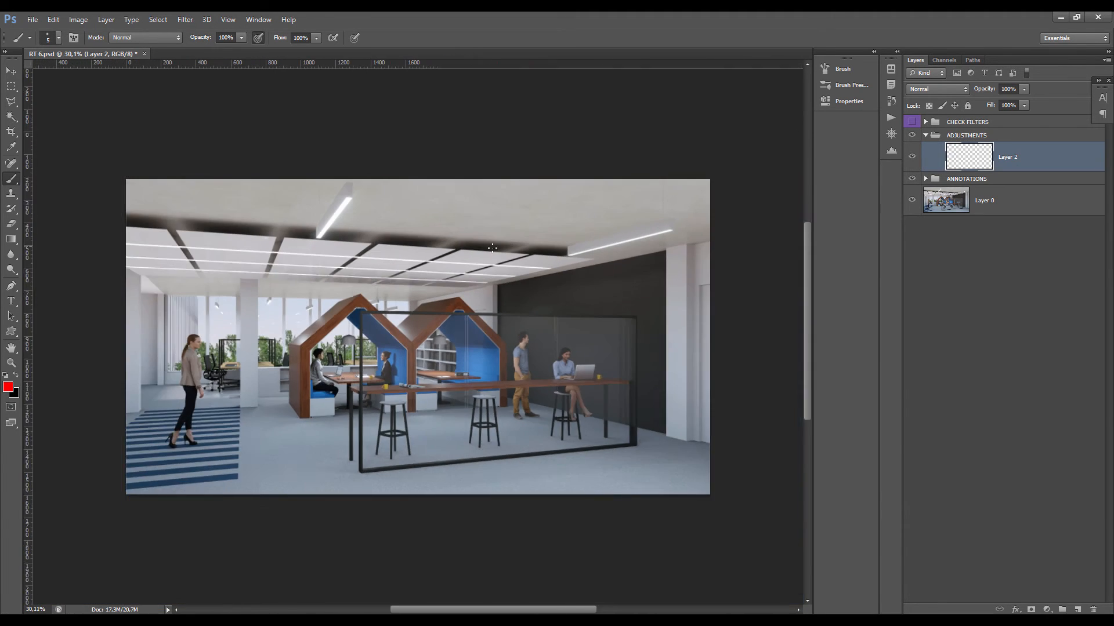
# - Draw a straight red line along the front edge of the ceiling panel closest to the dark wall, with brush size 11
pyautogui.scroll(3, 445, 270)
pyautogui.keyDown('alt'); pyautogui.rightClick(543, 273); pyautogui.keyUp('alt')
pyautogui.scroll(6, 550, 261)
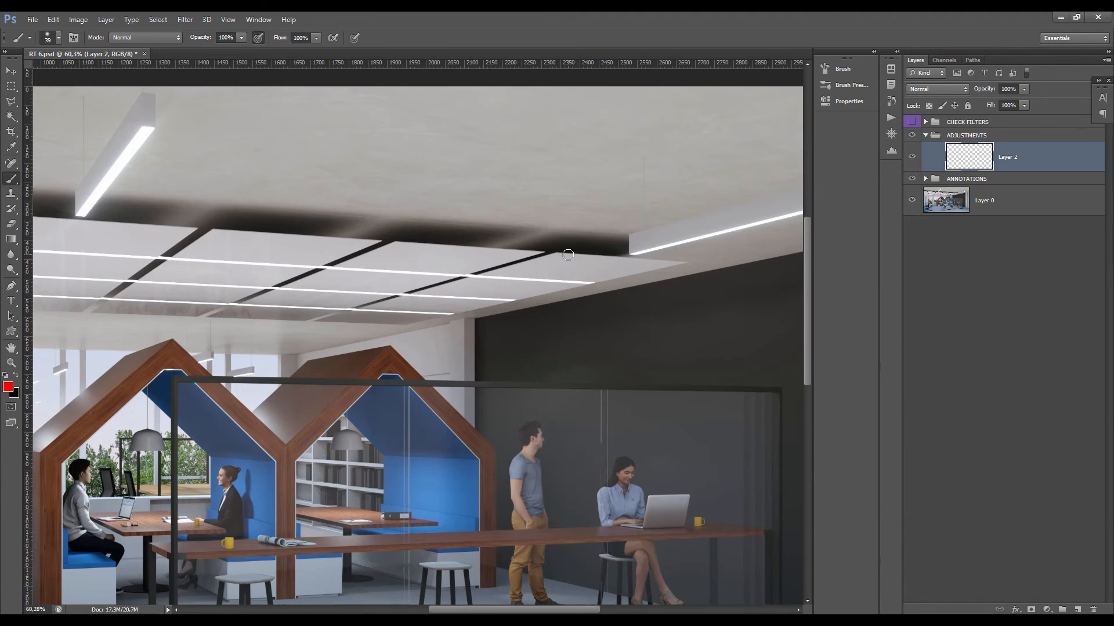
pyautogui.scroll(-5, 563, 255)
pyautogui.keyDown('alt'); pyautogui.rightClick(565, 257); pyautogui.keyUp('alt')
pyautogui.moveTo(561, 258); pyautogui.dragTo(557, 250)
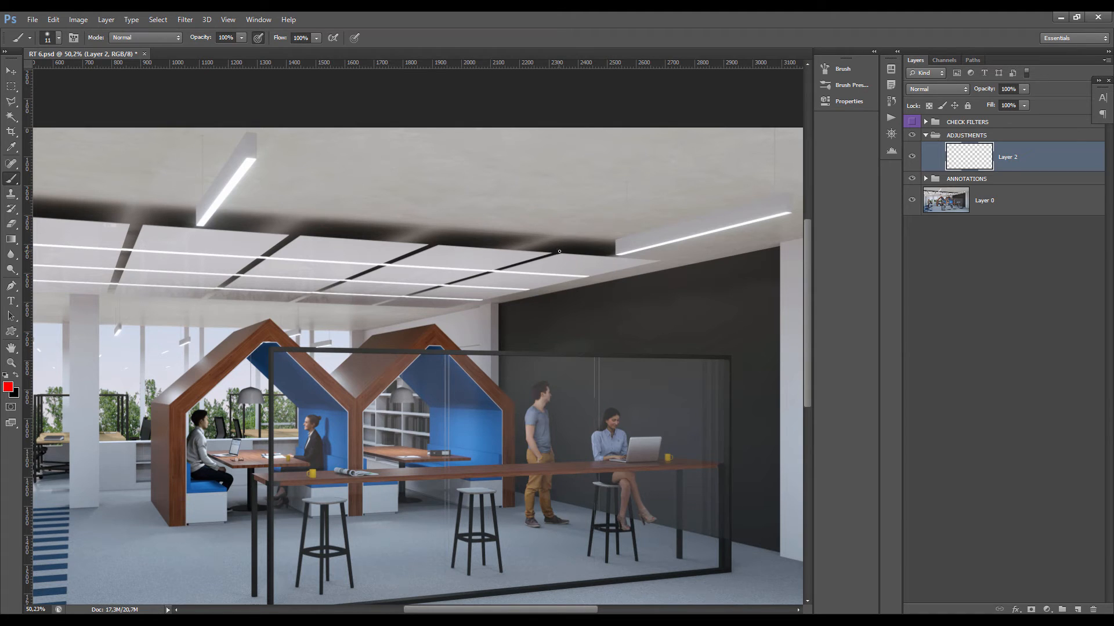
pyautogui.keyDown('shift'); pyautogui.click(660, 260); pyautogui.keyUp('shift')
# - Try a straight red stroke from the line's end towards the rear ceiling edge, undo it, and clear the layer
pyautogui.scroll(-3, 561, 256)
pyautogui.scroll(2, 461, 276)
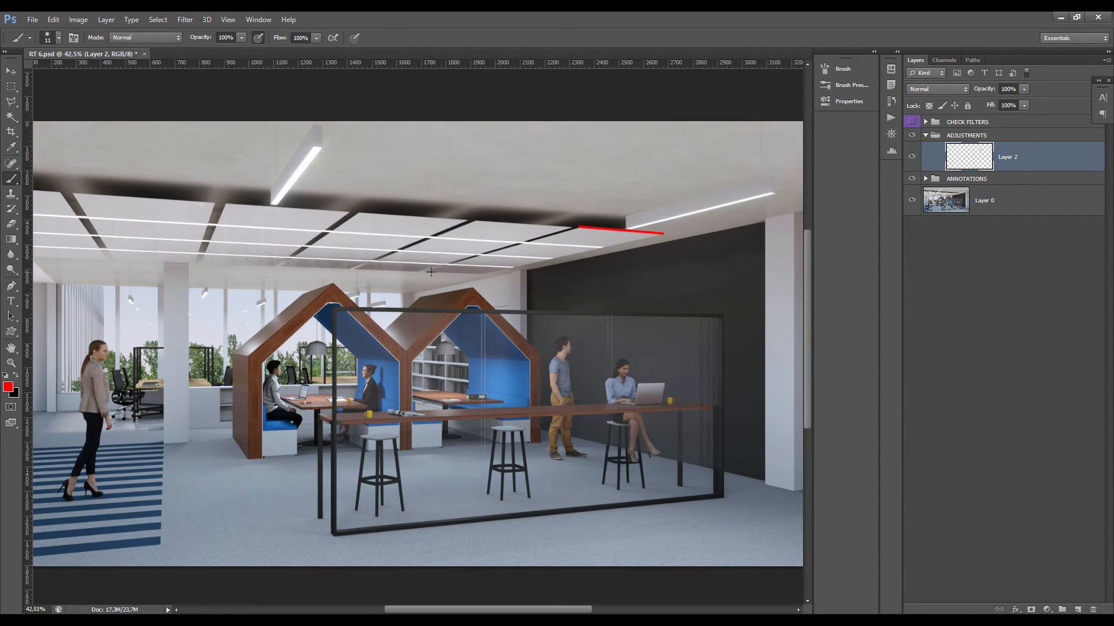
pyautogui.keyDown('shift'); pyautogui.click(427, 271); pyautogui.keyUp('shift')
pyautogui.hotkey('ctrl', 'z')
pyautogui.scroll(5, 580, 227)
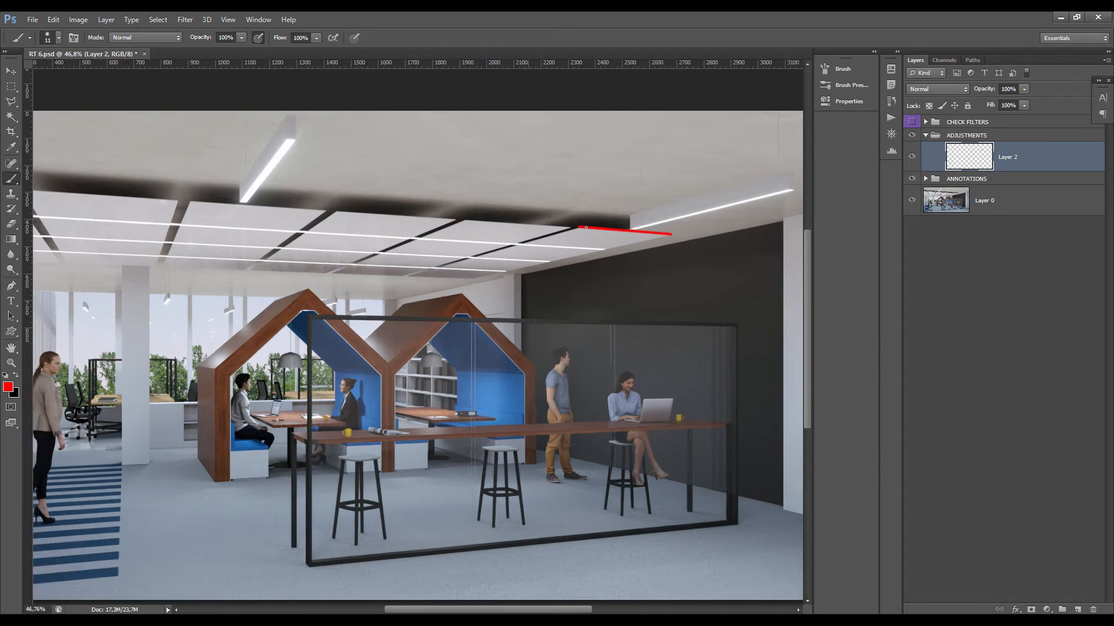
pyautogui.hotkey('ctrl', 'z')
pyautogui.scroll(-8, 386, 233)
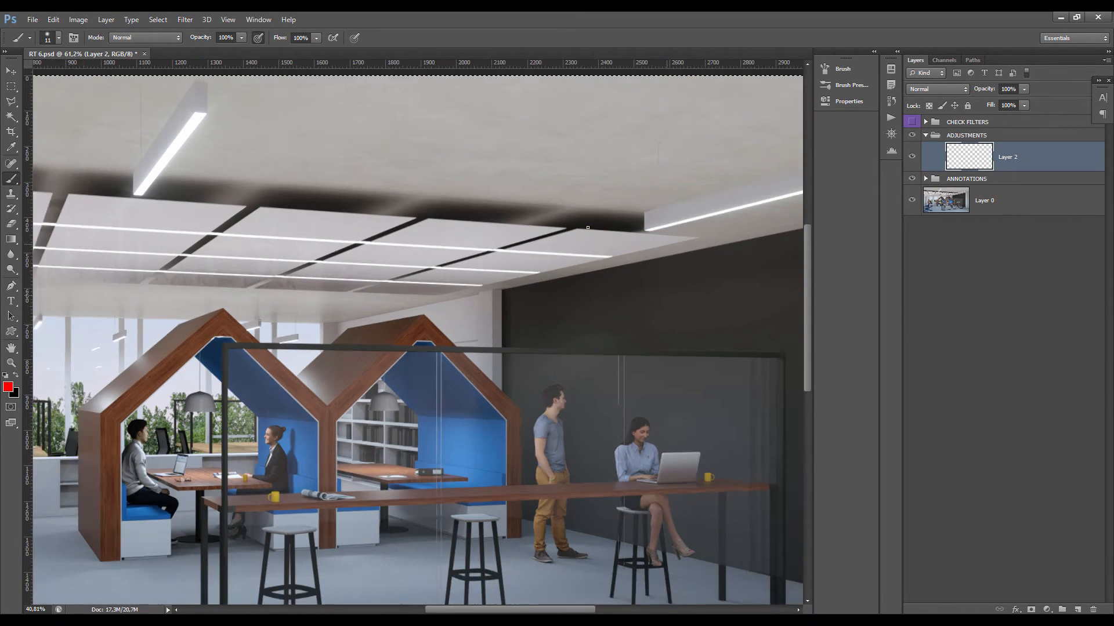
pyautogui.scroll(3, 186, 246)
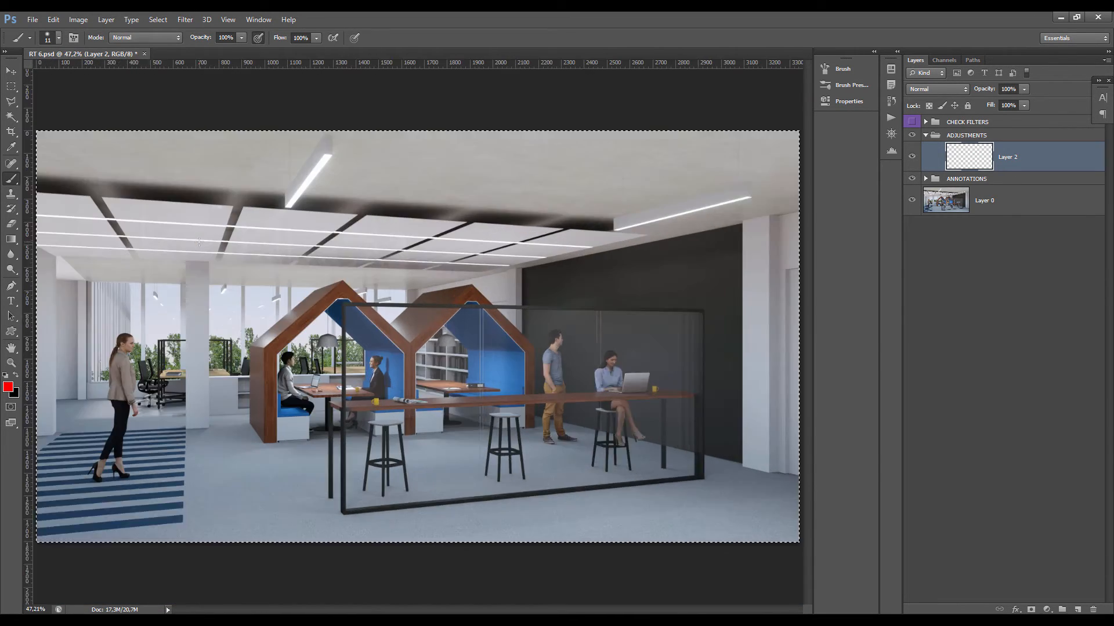
# - Paint a row of short red strokes across the dark gap along the front edge of the ceiling panels
pyautogui.scroll(-1, 217, 211)
pyautogui.scroll(6, 155, 232)
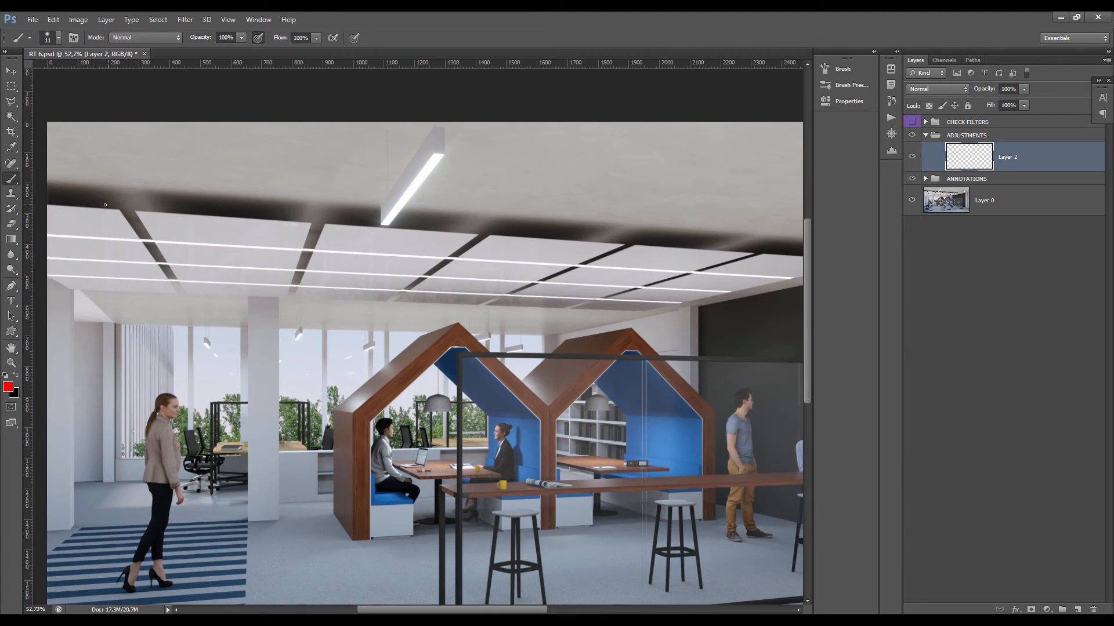
pyautogui.moveTo(204, 196); pyautogui.dragTo(200, 229)
pyautogui.moveTo(302, 203); pyautogui.dragTo(299, 229)
pyautogui.moveTo(390, 216); pyautogui.dragTo(394, 239)
pyautogui.moveTo(480, 222); pyautogui.dragTo(477, 239)
pyautogui.moveTo(564, 223); pyautogui.dragTo(564, 246)
pyautogui.moveTo(627, 227)
pyautogui.mouseDown()
pyautogui.moveTo(625, 252)
pyautogui.moveTo(480, 238)
pyautogui.moveTo(489, 223)
pyautogui.moveTo(539, 245)
pyautogui.mouseUp()
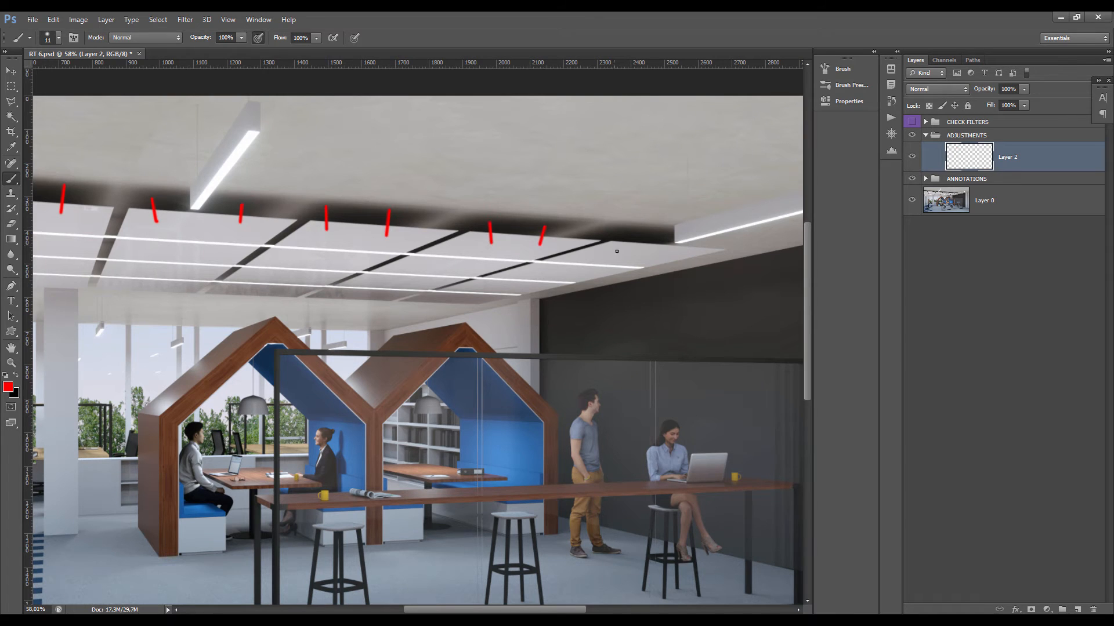
# - Clear the red strokes along the ceiling panels from the layer and deselect
pyautogui.scroll(-5, 465, 256)
pyautogui.hotkey('ctrl', 'a')
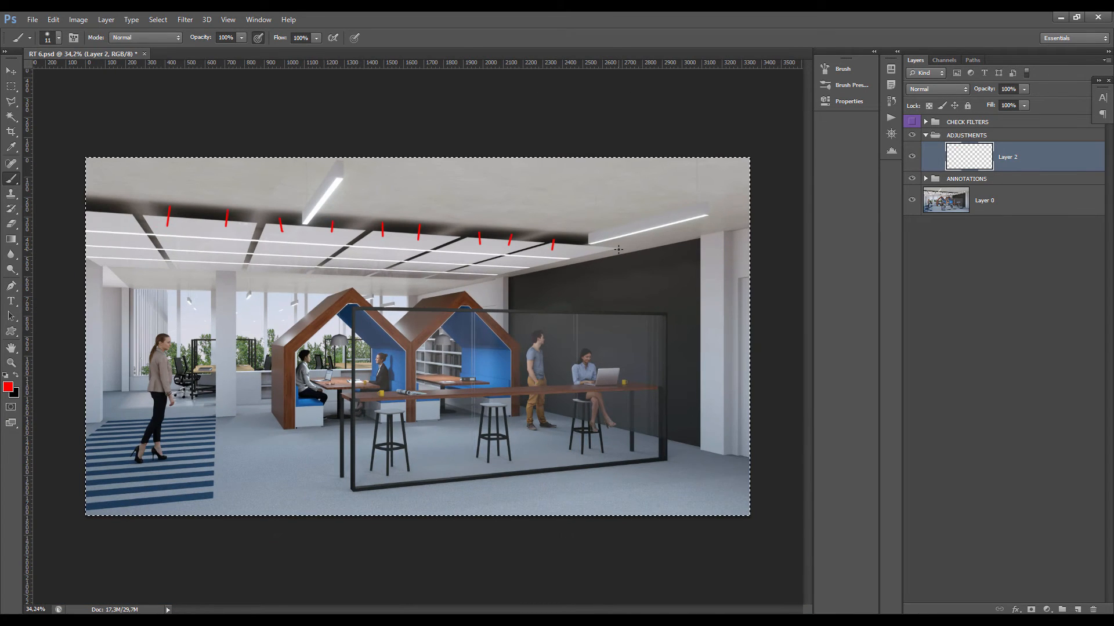
pyautogui.press('Delete')
pyautogui.scroll(4, 296, 259)
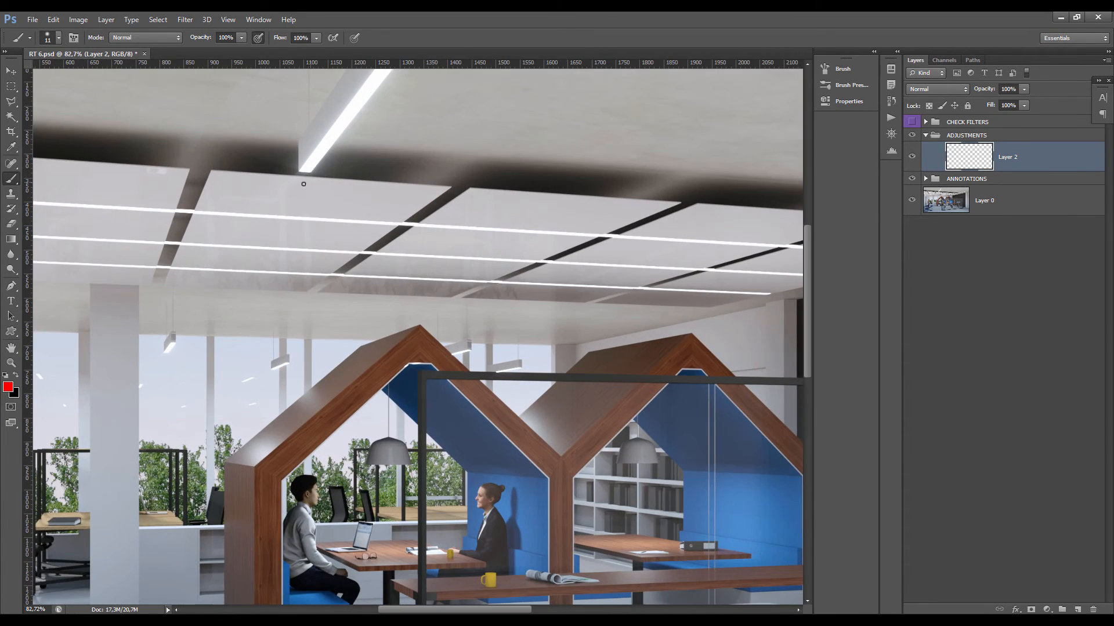
pyautogui.scroll(-6, 468, 412)
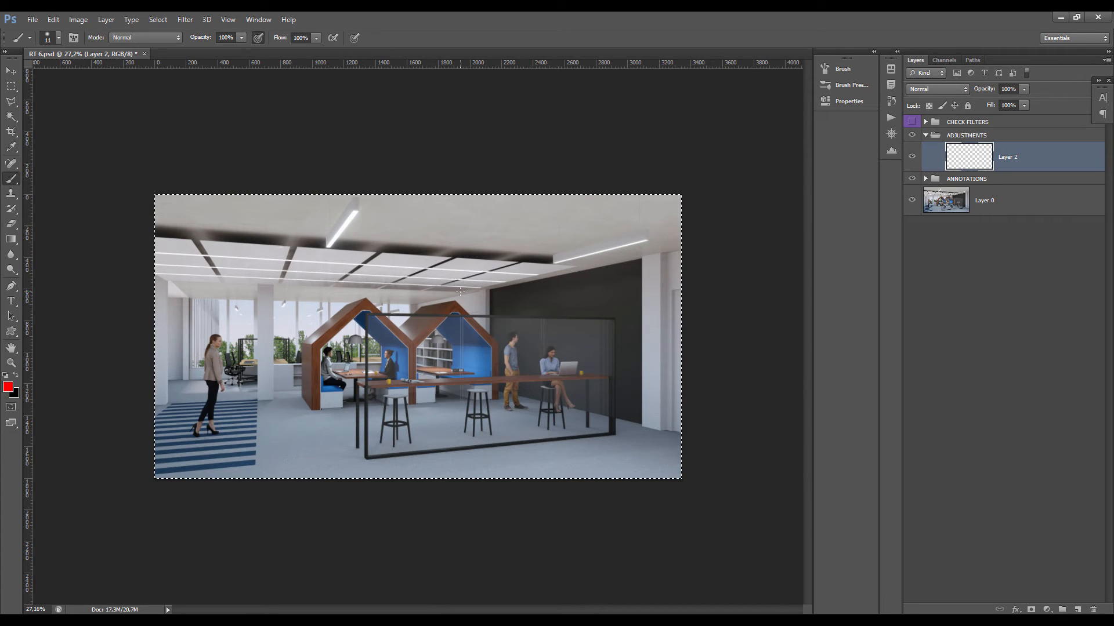
pyautogui.hotkey('ctrl', 'd')
# - Mark the base of the white column and the inner end of the linear light beside the dark wall with short red strokes
pyautogui.scroll(10, 586, 424)
pyautogui.moveTo(603, 412); pyautogui.dragTo(507, 389)
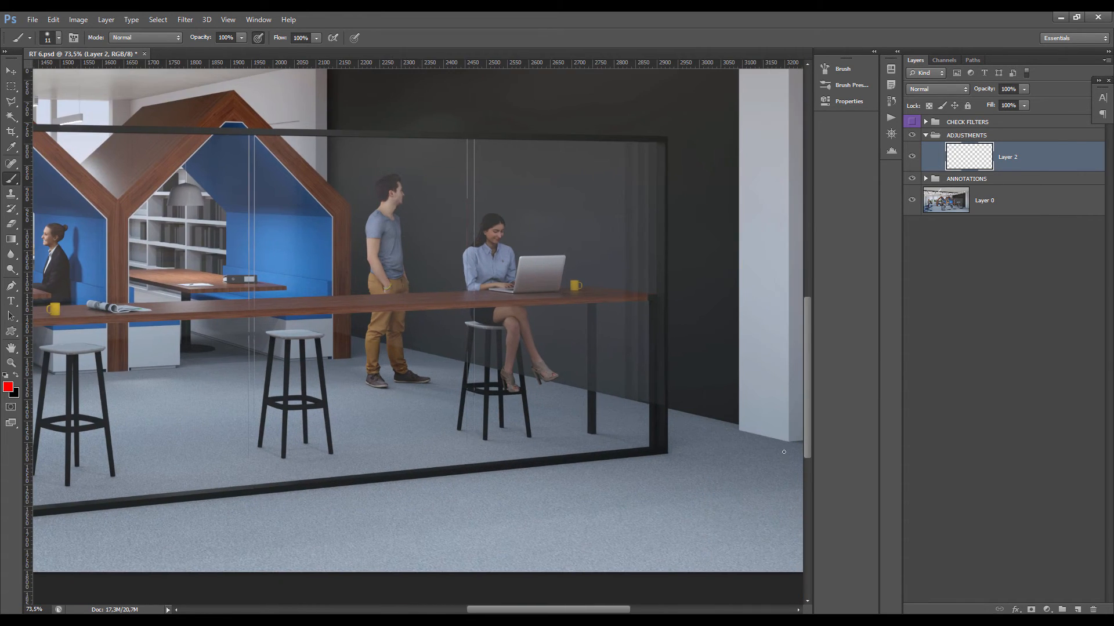
pyautogui.scroll(4, 780, 450)
pyautogui.moveTo(707, 430)
pyautogui.mouseDown()
pyautogui.moveTo(644, 411)
pyautogui.moveTo(679, 401)
pyautogui.moveTo(489, 480)
pyautogui.mouseUp()
pyautogui.scroll(-3, 616, 290)
pyautogui.scroll(-2, 666, 273)
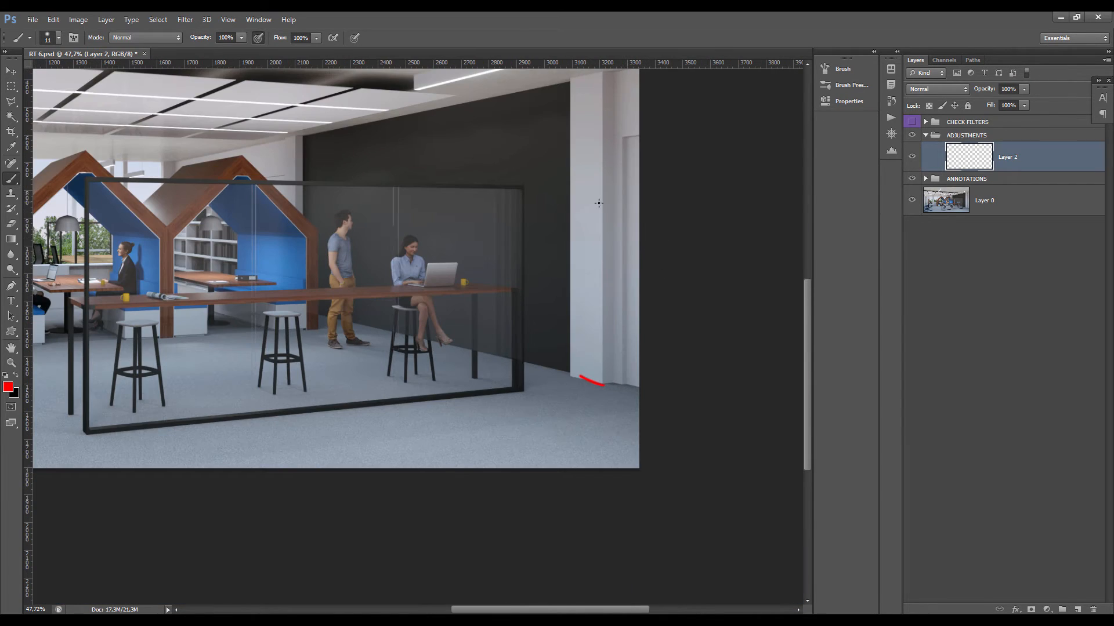
pyautogui.moveTo(486, 286); pyautogui.dragTo(544, 390)
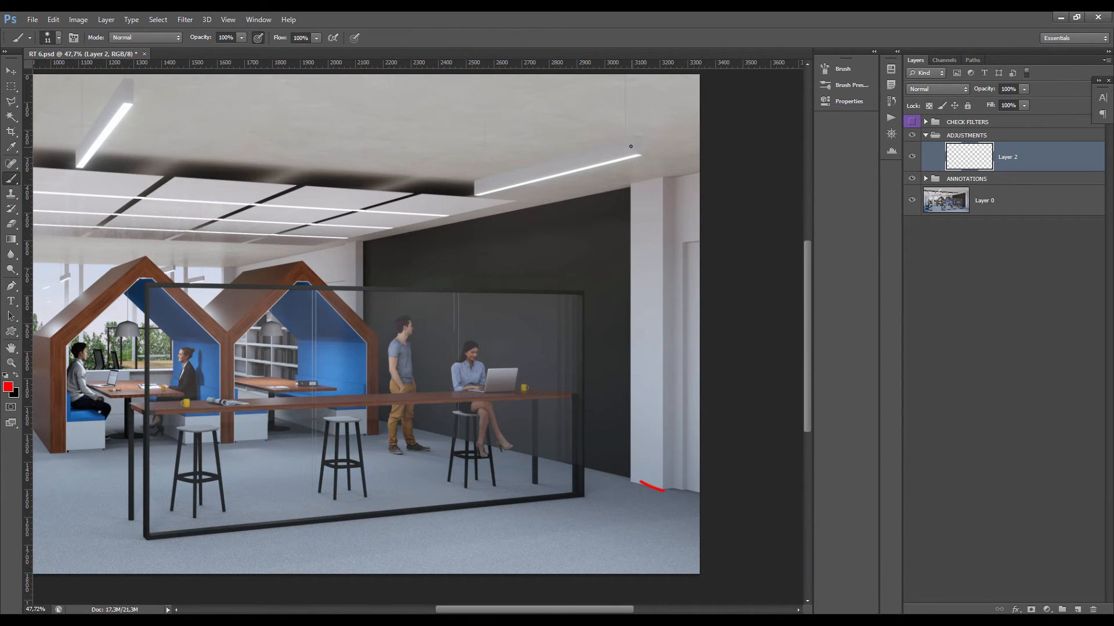
pyautogui.scroll(3, 627, 168)
pyautogui.moveTo(321, 280); pyautogui.dragTo(324, 302)
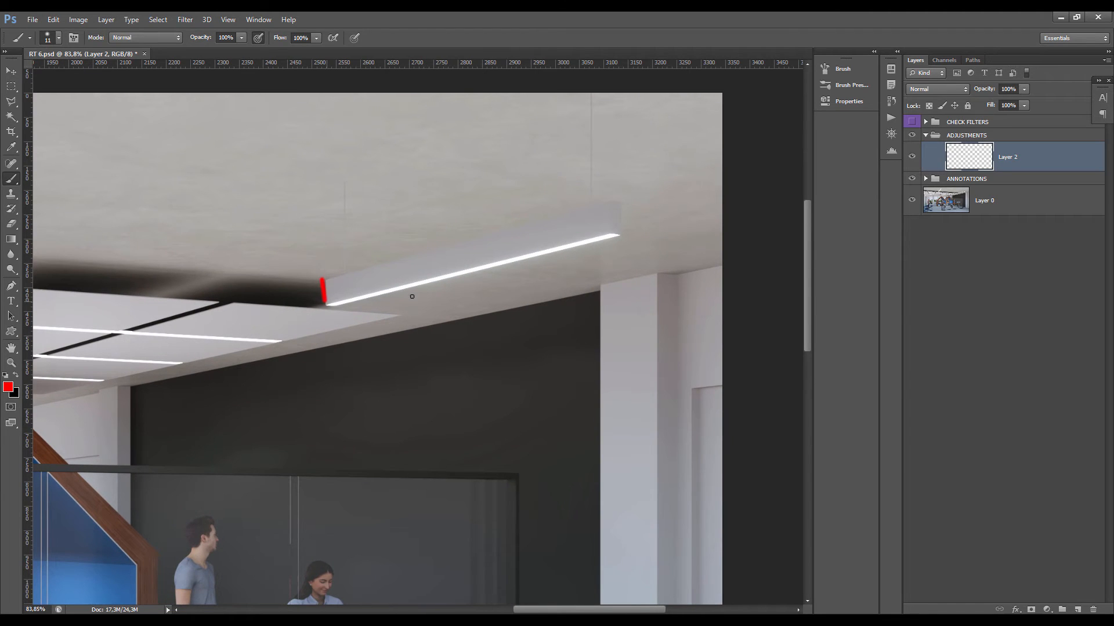
pyautogui.scroll(-4, 603, 236)
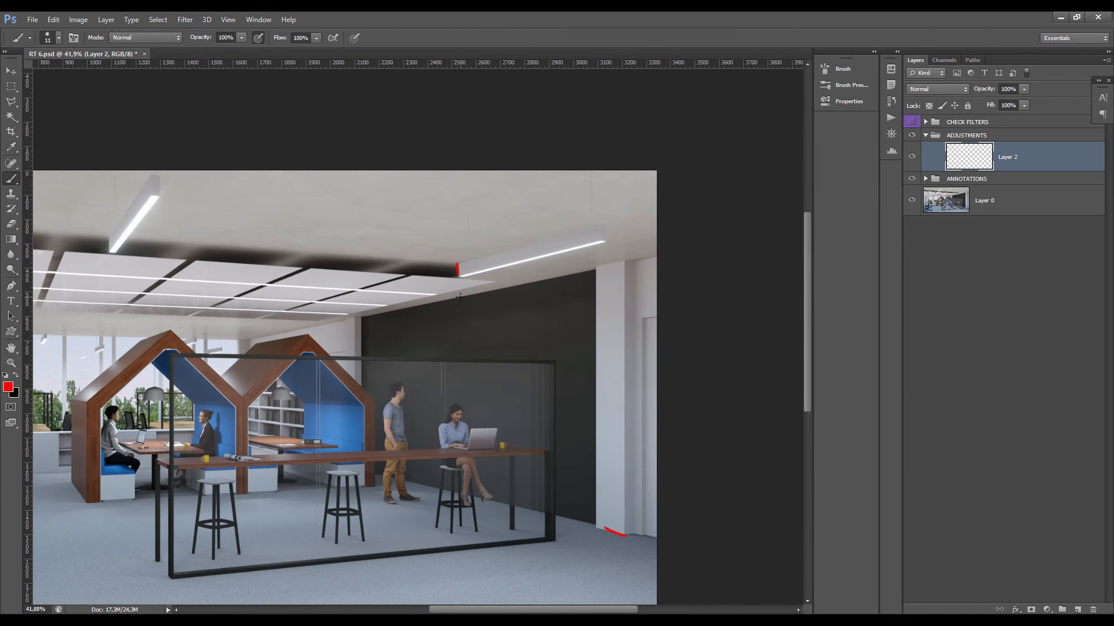
# - Clear the column and light marks from the layer and deselect
pyautogui.hotkey('ctrl', 'a')
pyautogui.press('Delete')
pyautogui.moveTo(268, 363); pyautogui.dragTo(567, 318)
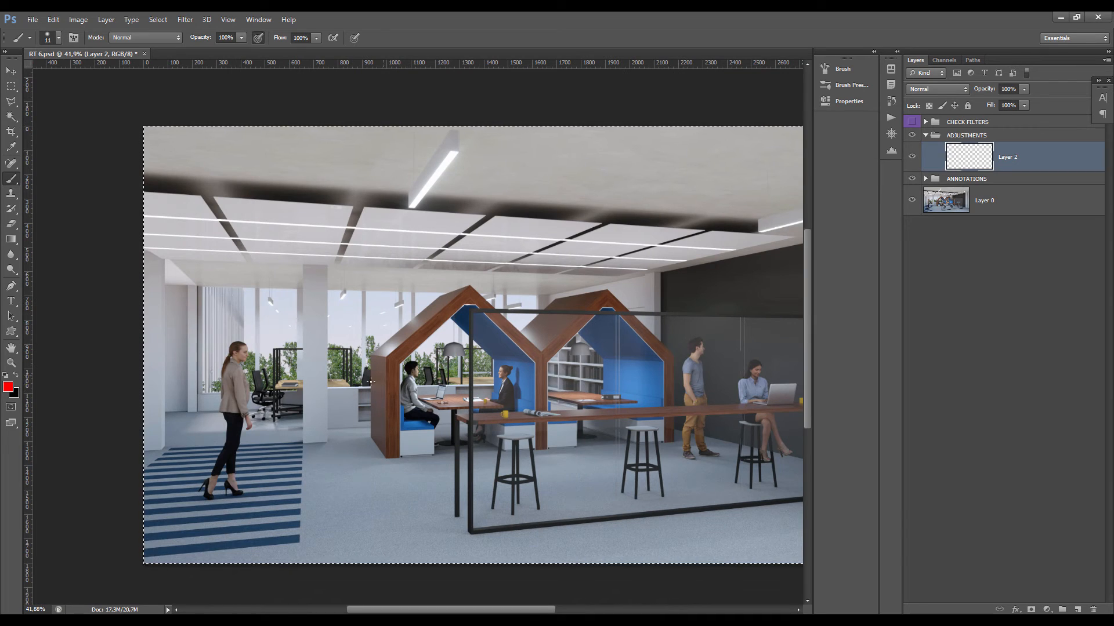
pyautogui.hotkey('ctrl', 'd')
pyautogui.scroll(-2, 318, 427)
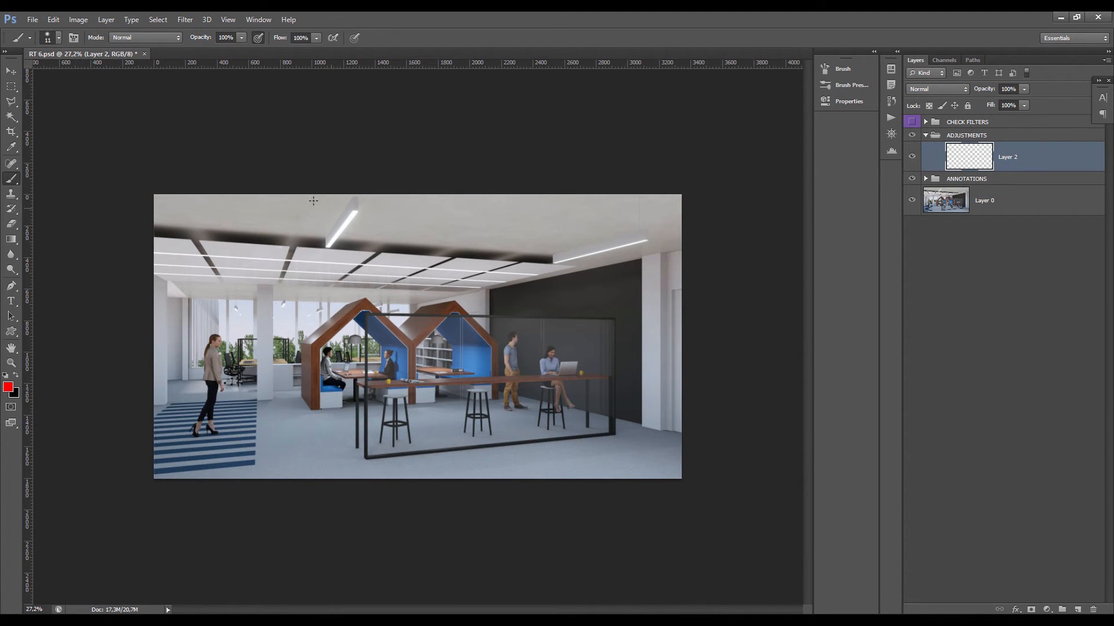
pyautogui.scroll(1, 351, 418)
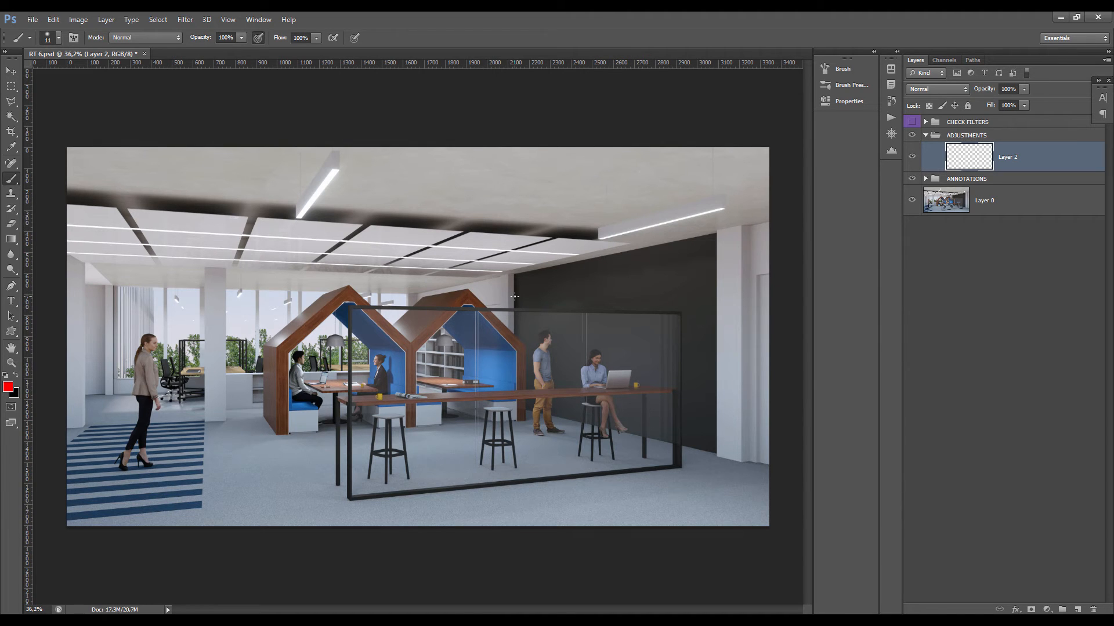
pyautogui.scroll(3, 491, 369)
pyautogui.scroll(-3, 331, 301)
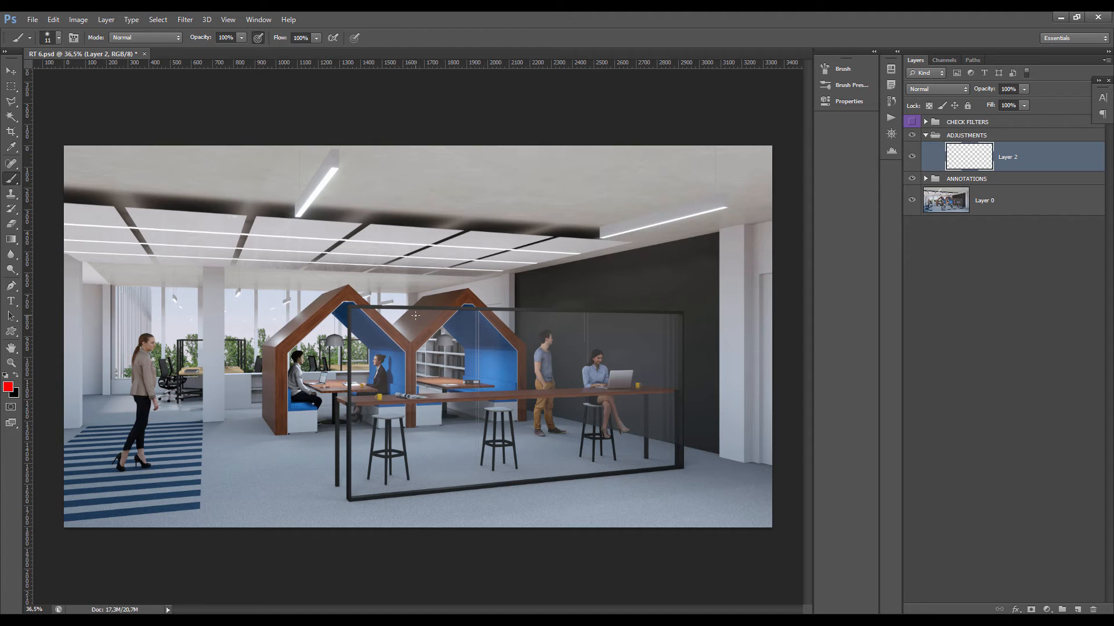
pyautogui.scroll(1, 402, 323)
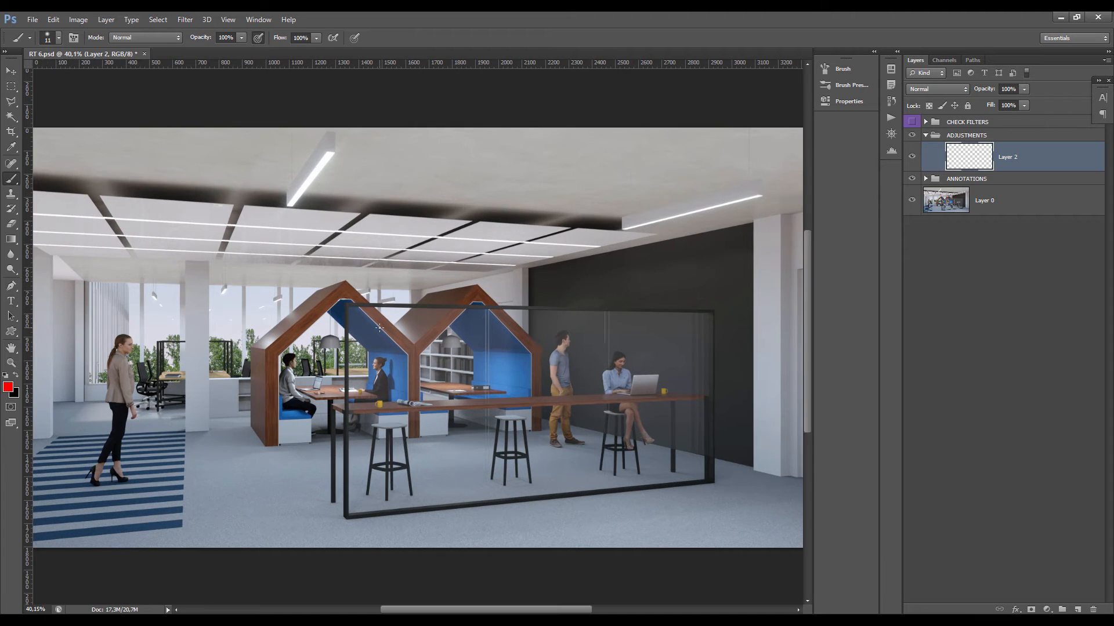
pyautogui.scroll(-2, 379, 329)
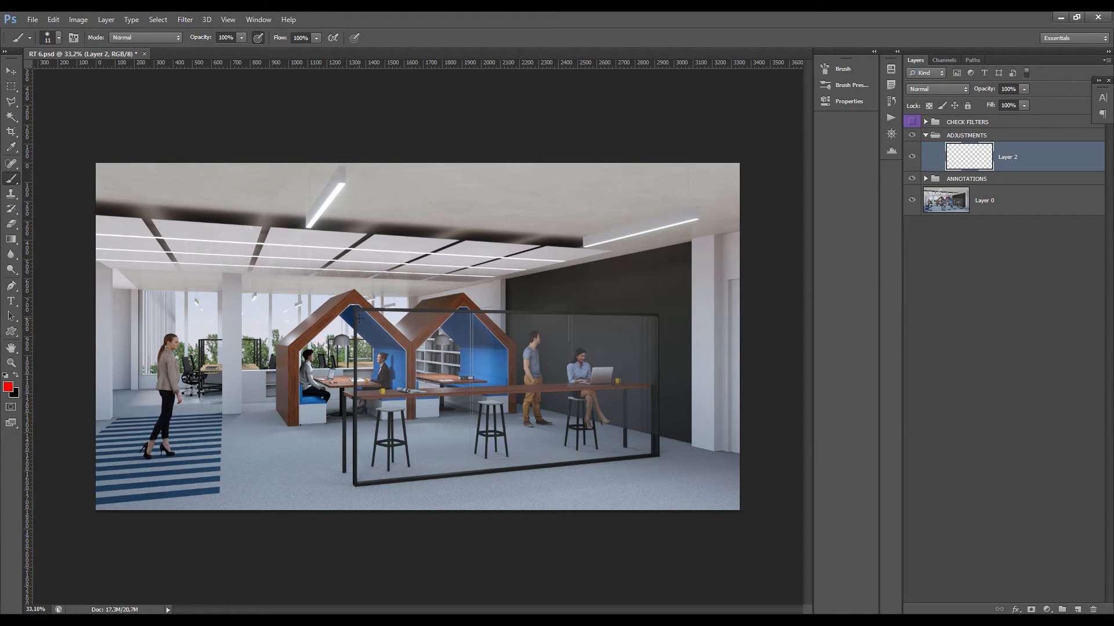
# - Turn on the B&W check filter to examine the rendering's light and dark values in greyscale
pyautogui.click(911, 121)
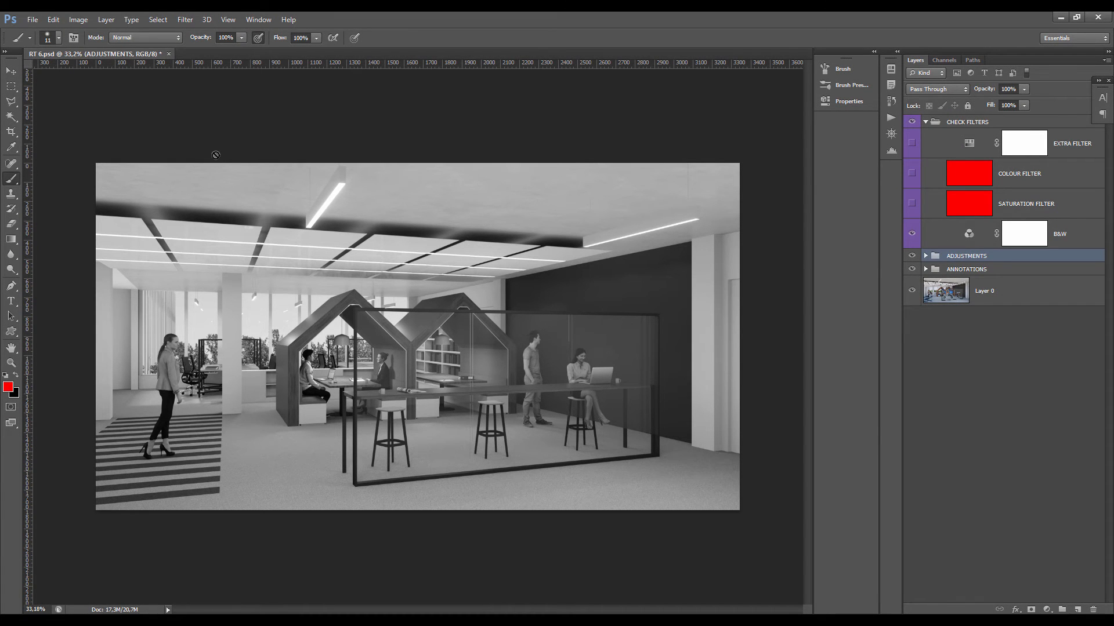
pyautogui.click(926, 257)
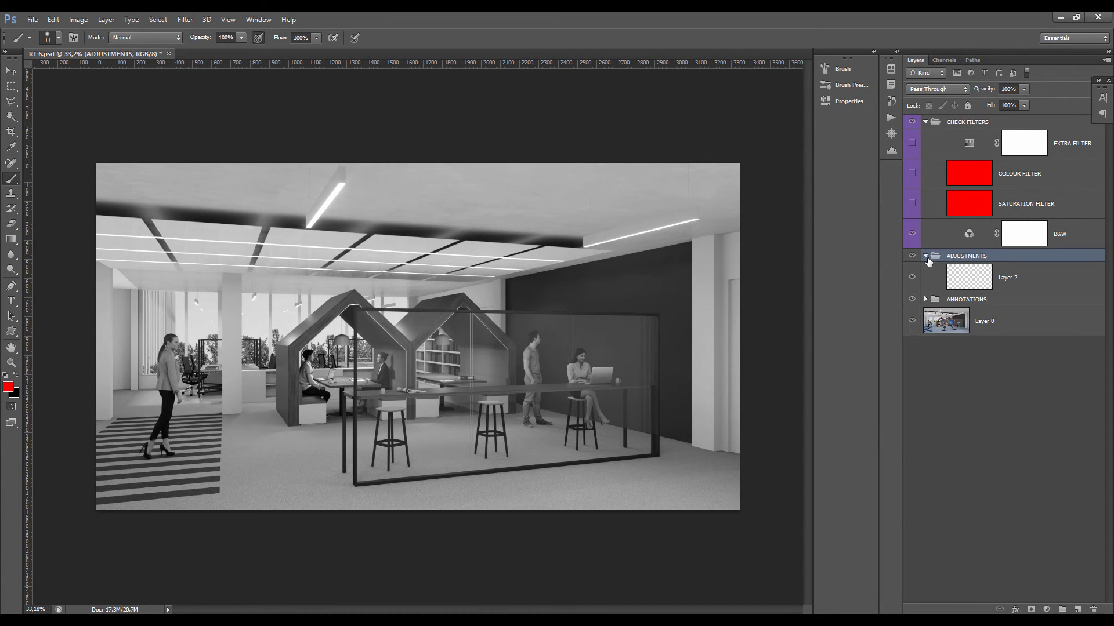
pyautogui.click(927, 258)
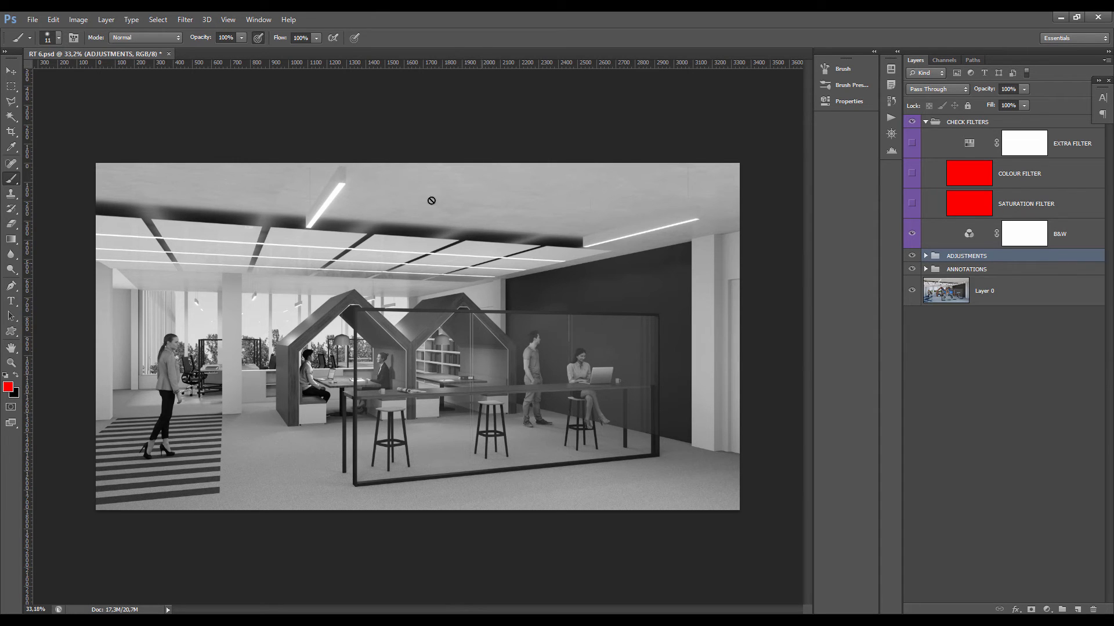
pyautogui.scroll(4, 243, 362)
pyautogui.scroll(-4, 221, 331)
# - Run the Burn & Dodge action above Layer 2 in the ADJUSTMENTS group
pyautogui.click(926, 256)
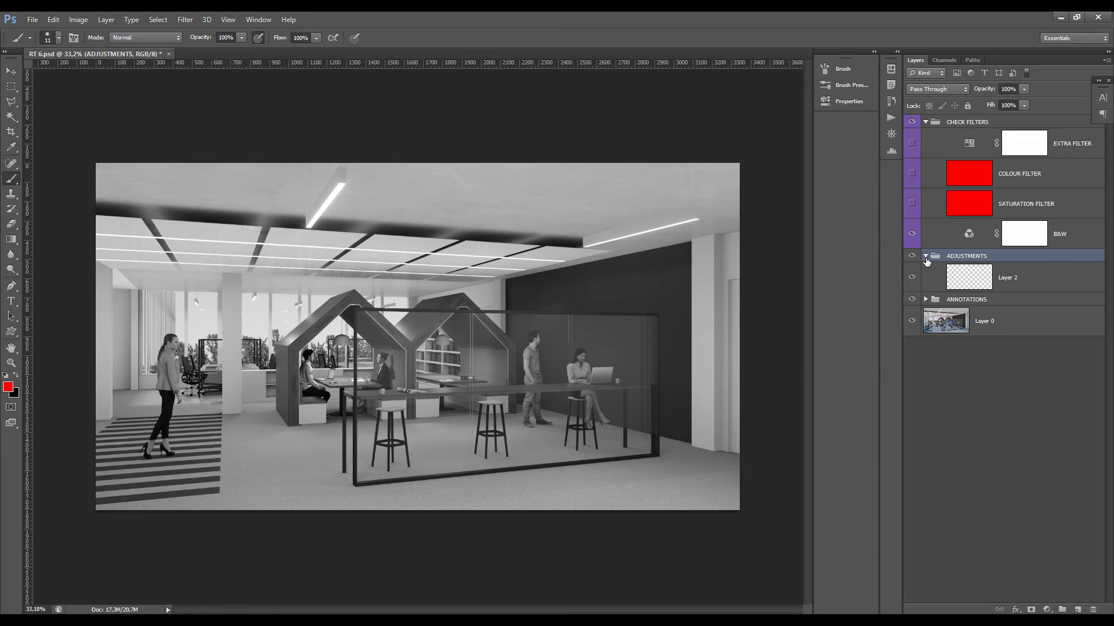
pyautogui.click(958, 279)
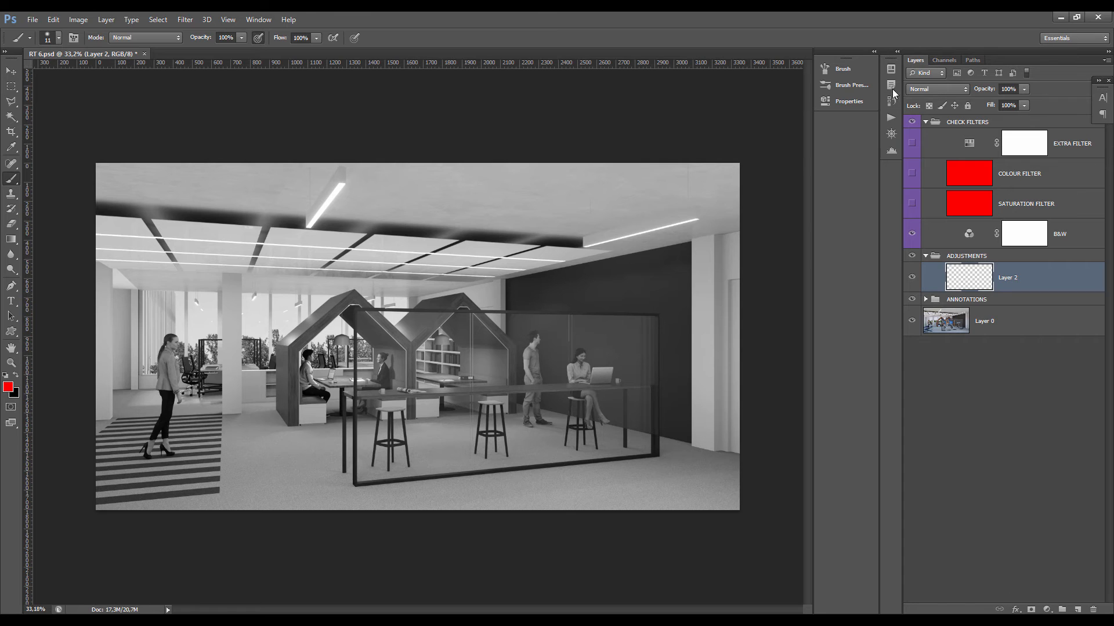
pyautogui.click(891, 117)
pyautogui.click(806, 331)
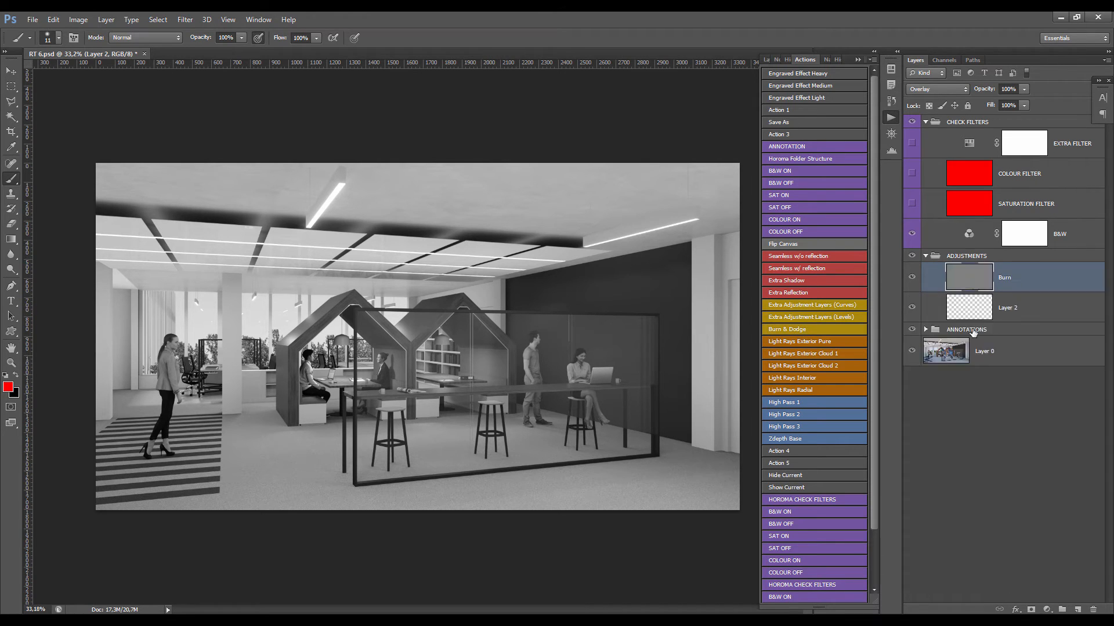
pyautogui.click(859, 60)
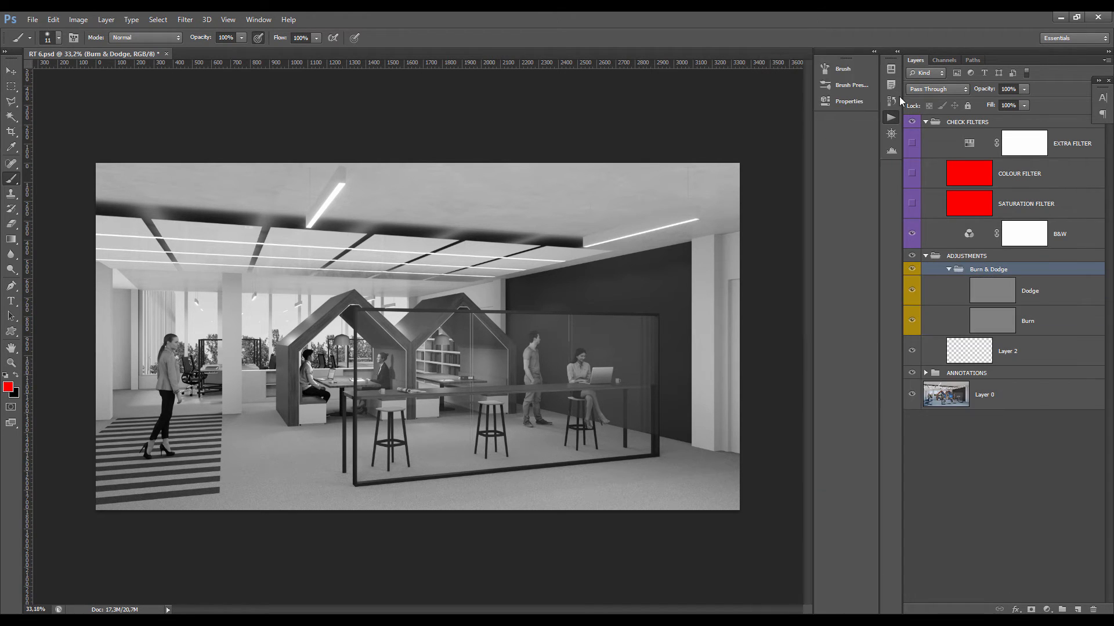
# - Brighten the windows and rear office area on the Dodge layer using the Dodge tool with Midtones range and 26% exposure
pyautogui.click(989, 292)
pyautogui.click(986, 310)
pyautogui.click(980, 301)
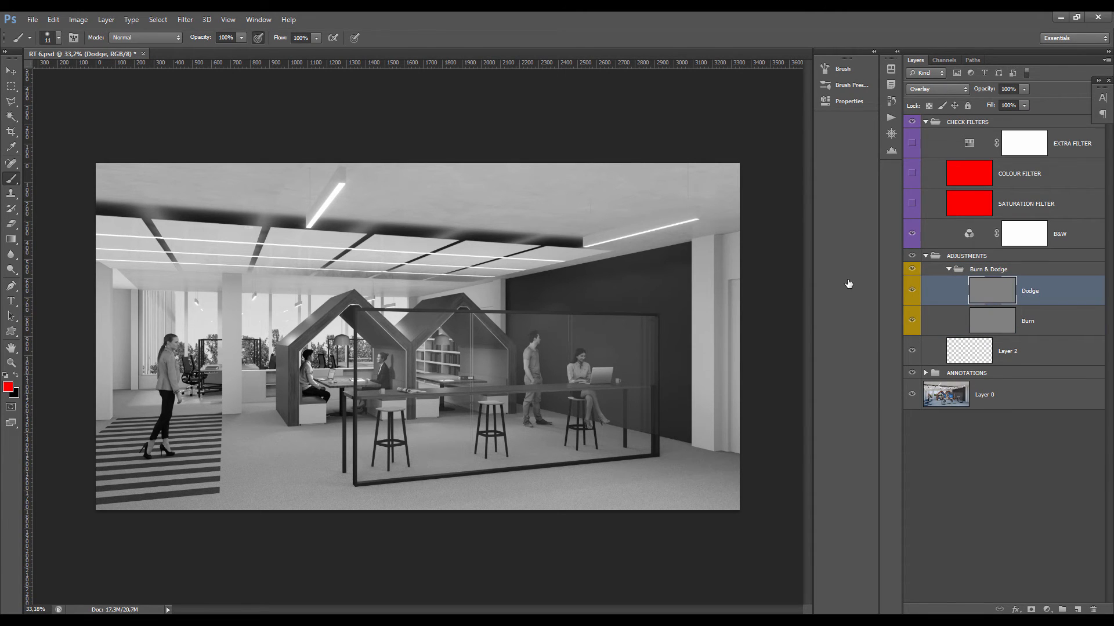
pyautogui.click(11, 269)
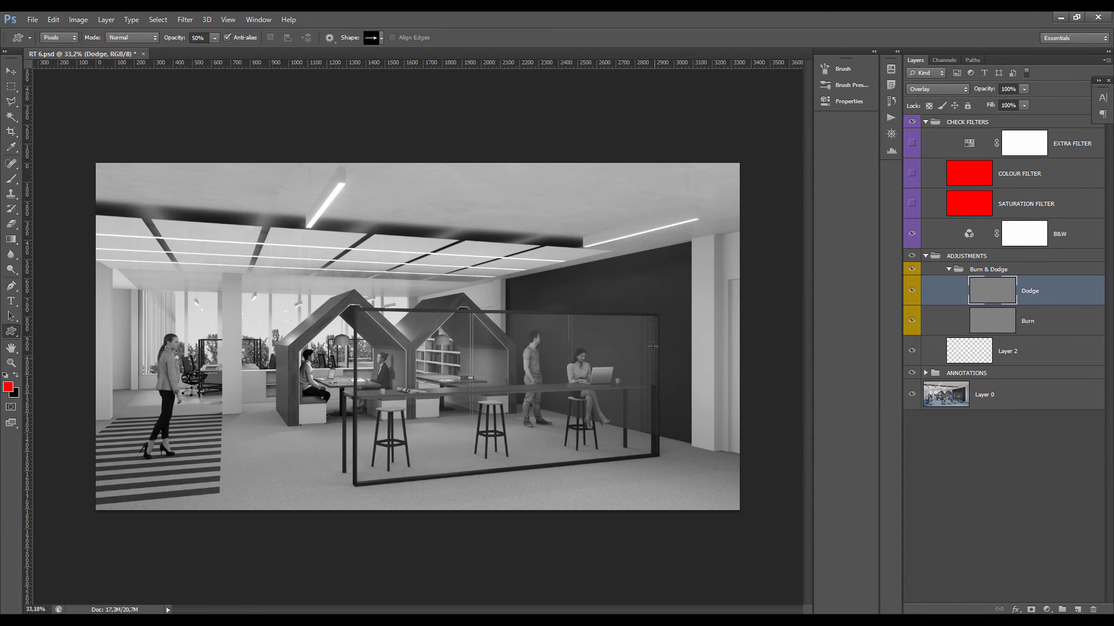
pyautogui.keyDown('alt'); pyautogui.rightClick(231, 351); pyautogui.keyUp('alt')
pyautogui.moveTo(165, 319)
pyautogui.mouseDown()
pyautogui.moveTo(195, 307)
pyautogui.moveTo(183, 333)
pyautogui.moveTo(165, 332)
pyautogui.moveTo(180, 325)
pyautogui.moveTo(192, 350)
pyautogui.moveTo(242, 309)
pyautogui.moveTo(254, 318)
pyautogui.moveTo(256, 349)
pyautogui.moveTo(269, 316)
pyautogui.moveTo(357, 304)
pyautogui.moveTo(399, 313)
pyautogui.moveTo(252, 315)
pyautogui.moveTo(258, 352)
pyautogui.moveTo(252, 336)
pyautogui.moveTo(318, 303)
pyautogui.moveTo(244, 337)
pyautogui.moveTo(204, 297)
pyautogui.moveTo(151, 326)
pyautogui.moveTo(260, 351)
pyautogui.moveTo(290, 286)
pyautogui.moveTo(189, 288)
pyautogui.moveTo(284, 316)
pyautogui.moveTo(301, 303)
pyautogui.moveTo(307, 326)
pyautogui.moveTo(283, 308)
pyautogui.moveTo(299, 270)
pyautogui.moveTo(269, 309)
pyautogui.moveTo(198, 312)
pyautogui.moveTo(302, 367)
pyautogui.moveTo(196, 339)
pyautogui.moveTo(171, 370)
pyautogui.moveTo(247, 343)
pyautogui.moveTo(368, 341)
pyautogui.moveTo(281, 349)
pyautogui.moveTo(292, 381)
pyautogui.moveTo(409, 291)
pyautogui.moveTo(354, 290)
pyautogui.moveTo(229, 344)
pyautogui.moveTo(276, 316)
pyautogui.moveTo(140, 302)
pyautogui.moveTo(264, 318)
pyautogui.moveTo(282, 359)
pyautogui.moveTo(273, 334)
pyautogui.moveTo(208, 366)
pyautogui.moveTo(284, 283)
pyautogui.moveTo(368, 290)
pyautogui.moveTo(339, 298)
pyautogui.moveTo(387, 310)
pyautogui.moveTo(216, 327)
pyautogui.mouseUp()
pyautogui.scroll(2, 216, 327)
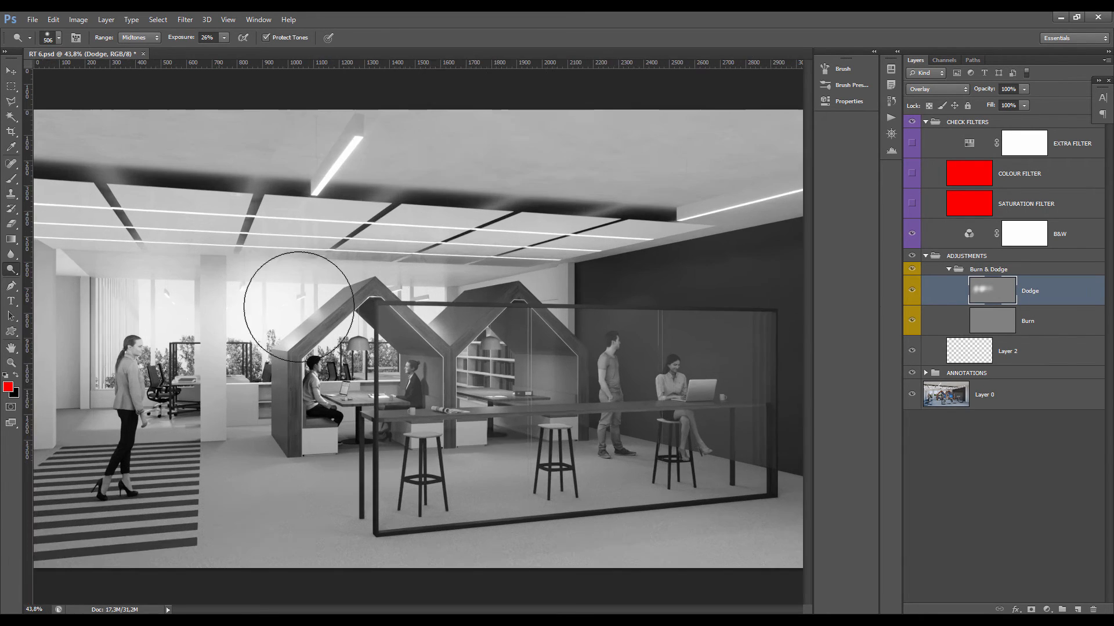
pyautogui.scroll(-3, 216, 327)
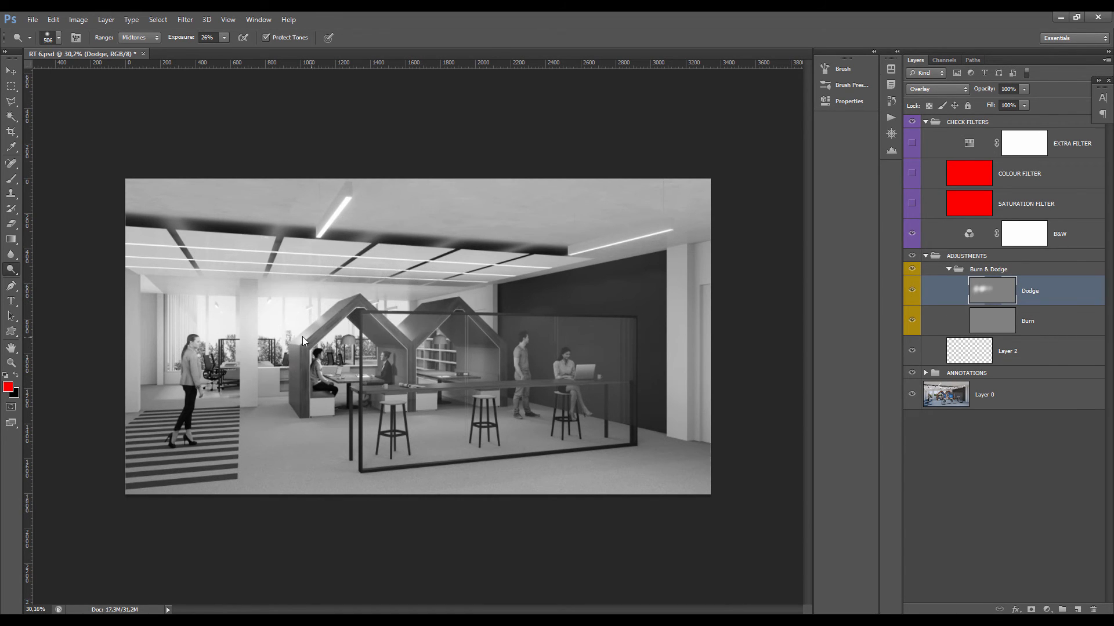
pyautogui.moveTo(302, 336); pyautogui.dragTo(276, 336)
# - Darken the foreground floor on the Burn layer using a 329 px Burn tool with Shadows range and 41% exposure
pyautogui.click(1000, 330)
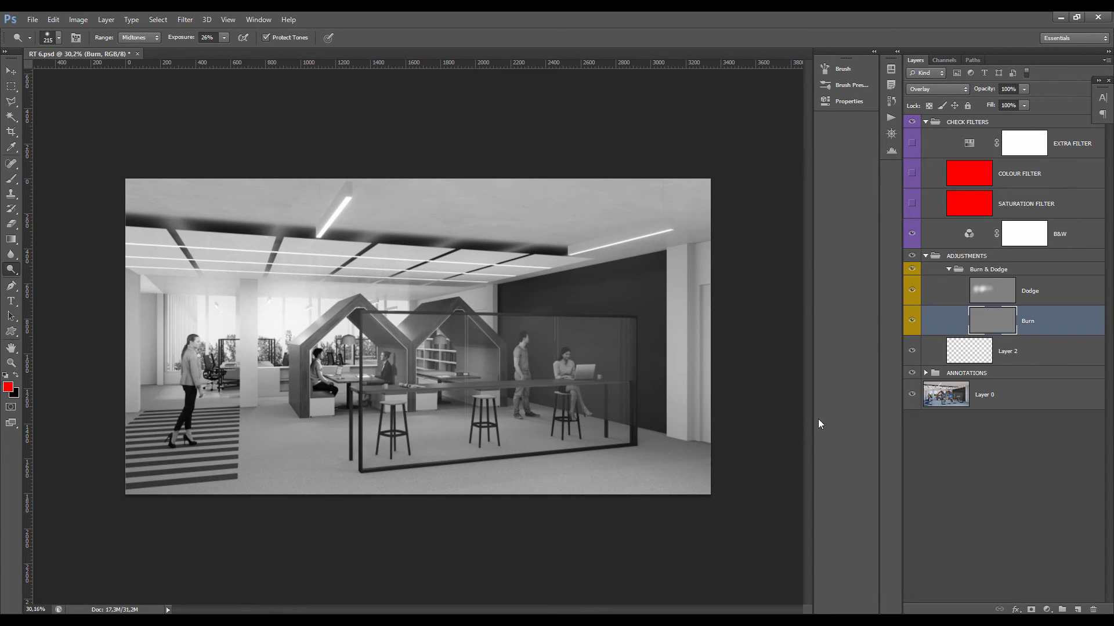
pyautogui.rightClick(16, 269)
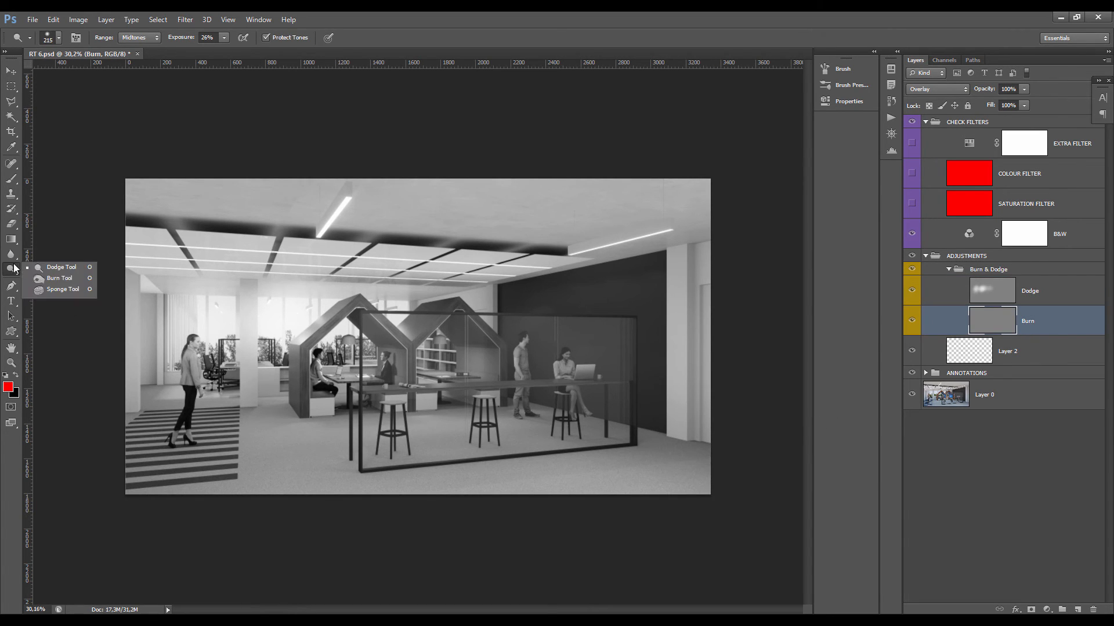
pyautogui.click(55, 278)
pyautogui.moveTo(357, 490); pyautogui.dragTo(696, 489)
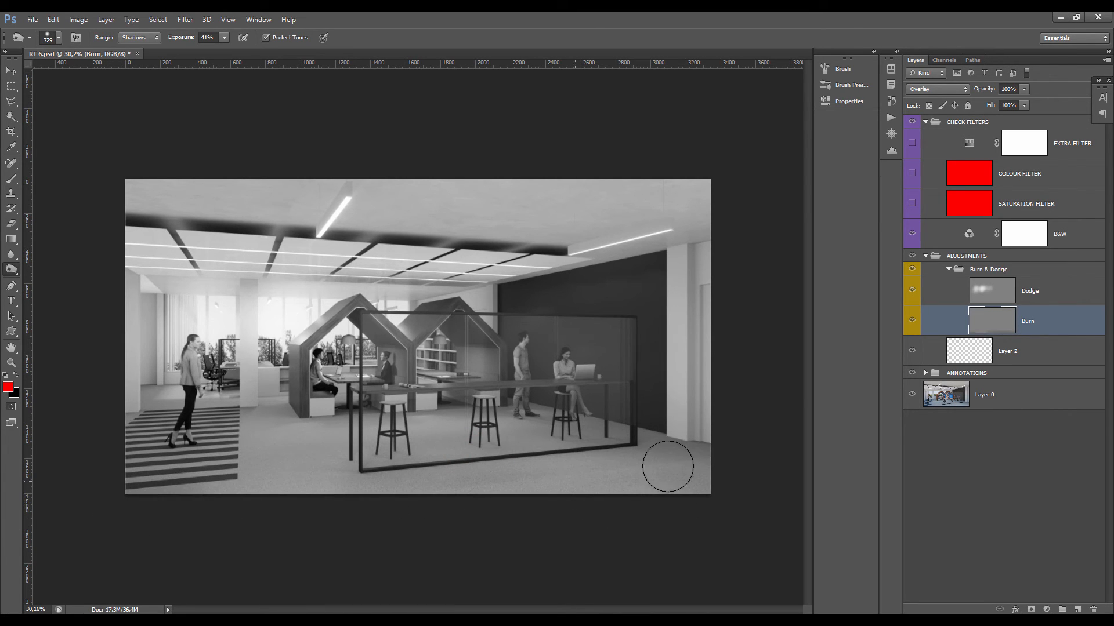
# - Burn a contact shadow along the base of the white column where it meets the floor, with a 13 px brush
pyautogui.scroll(5, 662, 435)
pyautogui.moveTo(728, 457); pyautogui.dragTo(667, 457)
pyautogui.scroll(5, 703, 450)
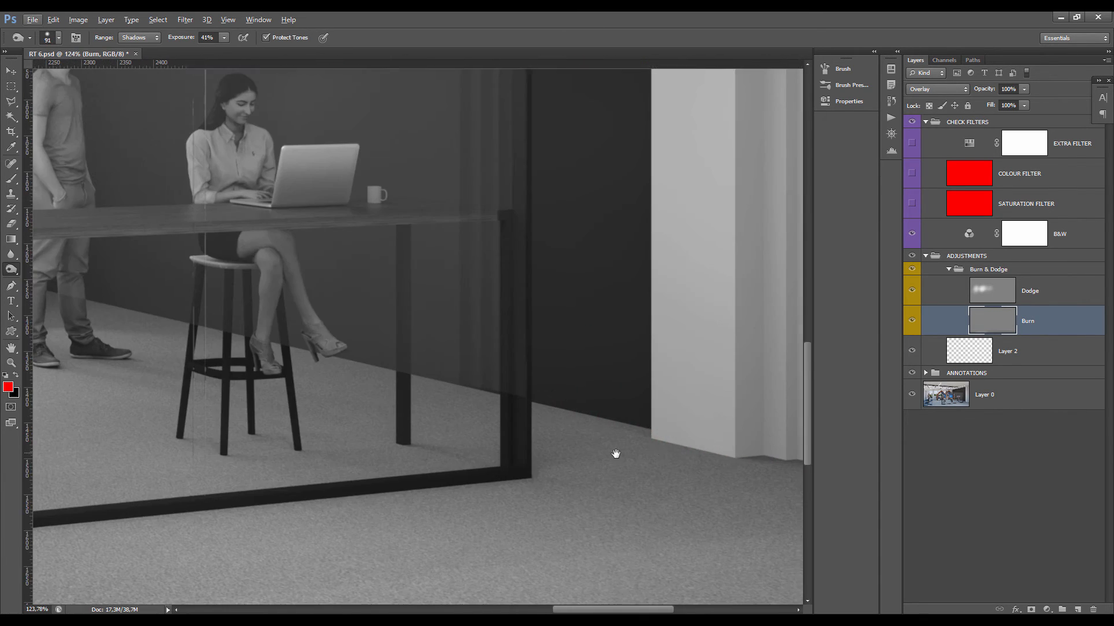
pyautogui.moveTo(579, 460); pyautogui.dragTo(502, 422)
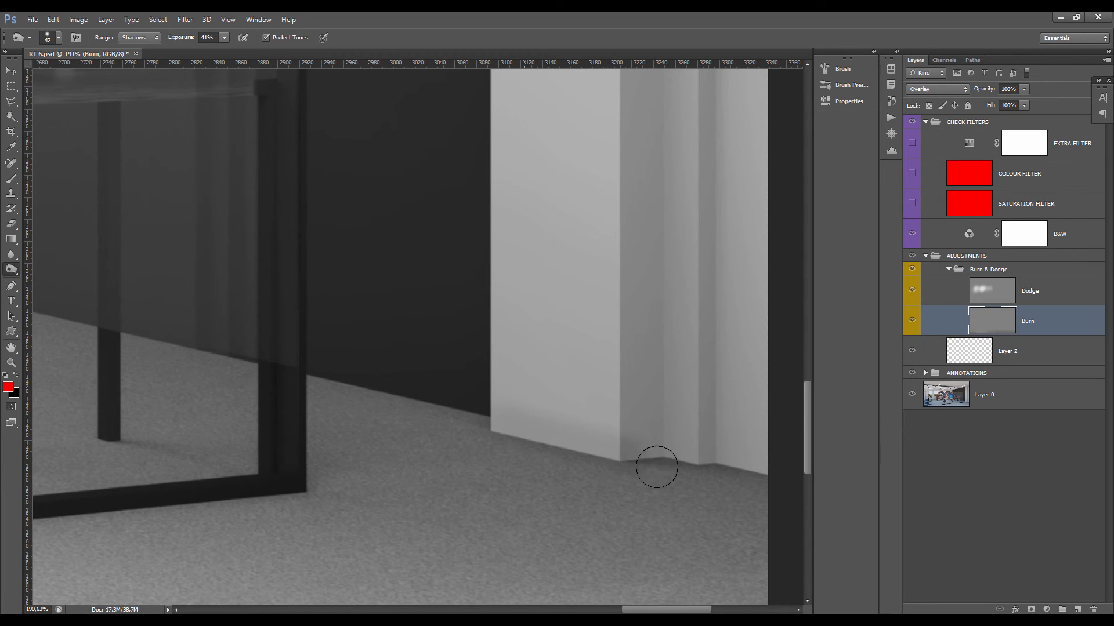
pyautogui.moveTo(554, 447); pyautogui.dragTo(529, 444)
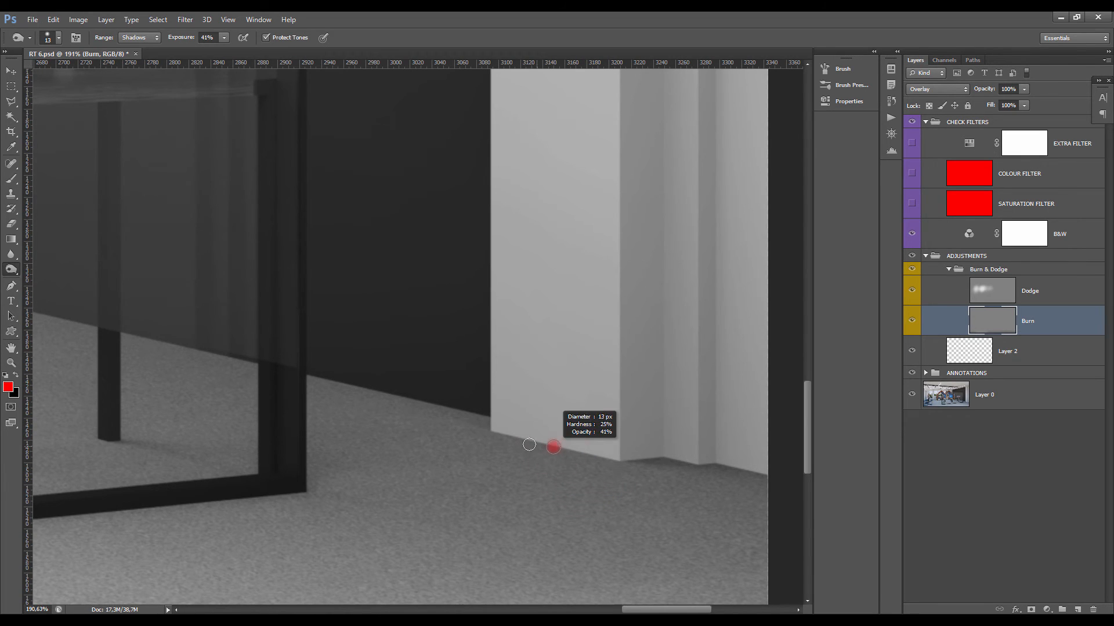
pyautogui.click(497, 429)
pyautogui.keyDown('shift'); pyautogui.click(614, 462); pyautogui.keyUp('shift')
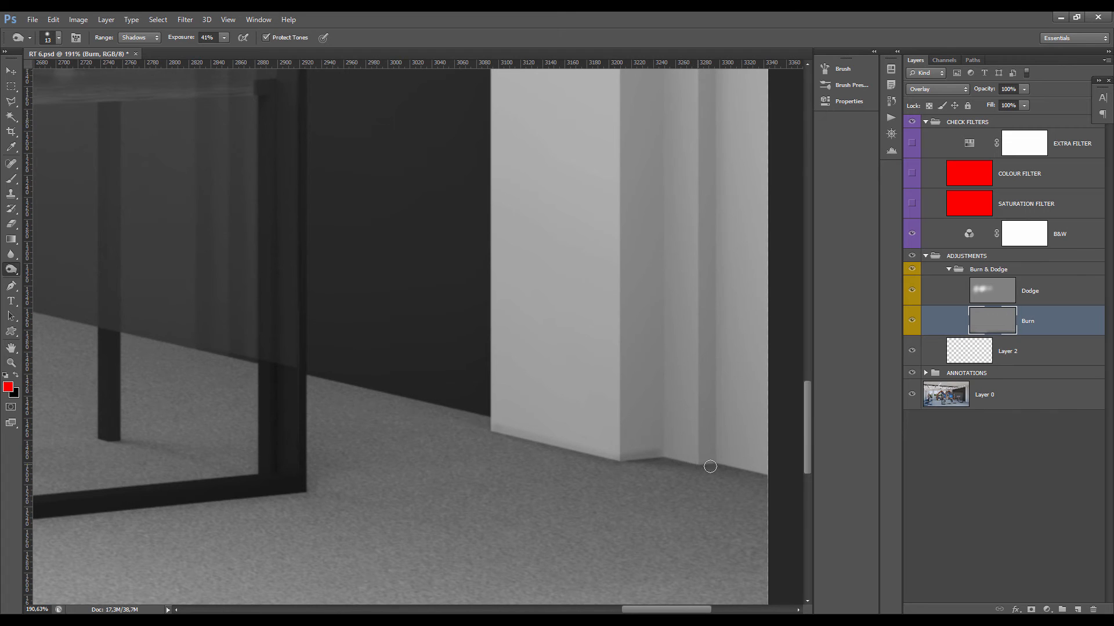
pyautogui.scroll(-5, 710, 466)
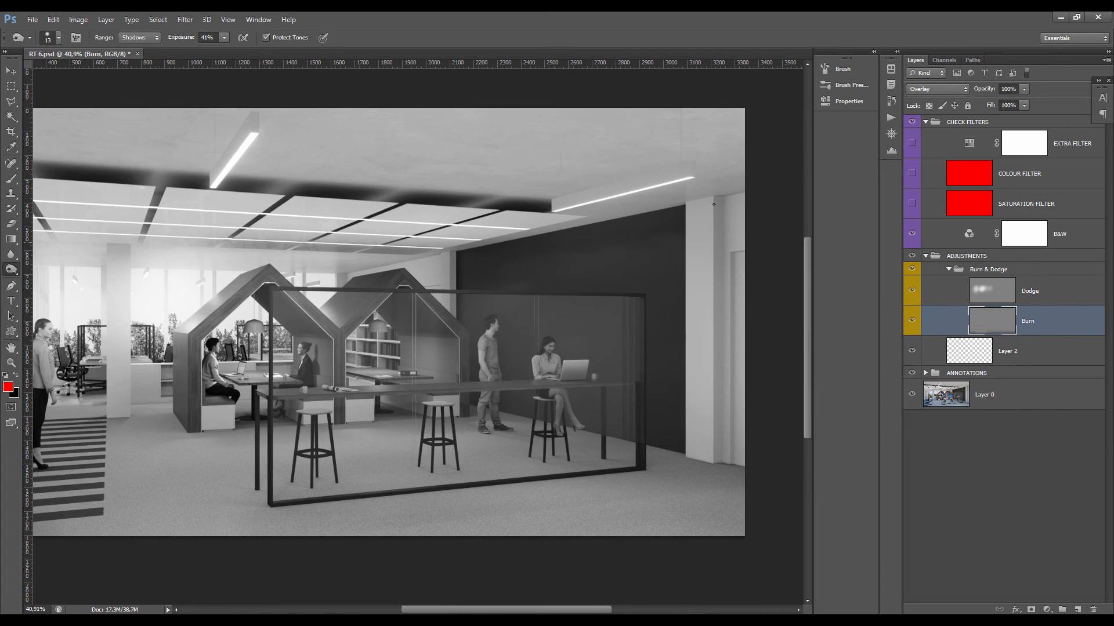
# - Burn the wall strip beside the white column on the Burn layer with a 139 px brush
pyautogui.scroll(5, 713, 204)
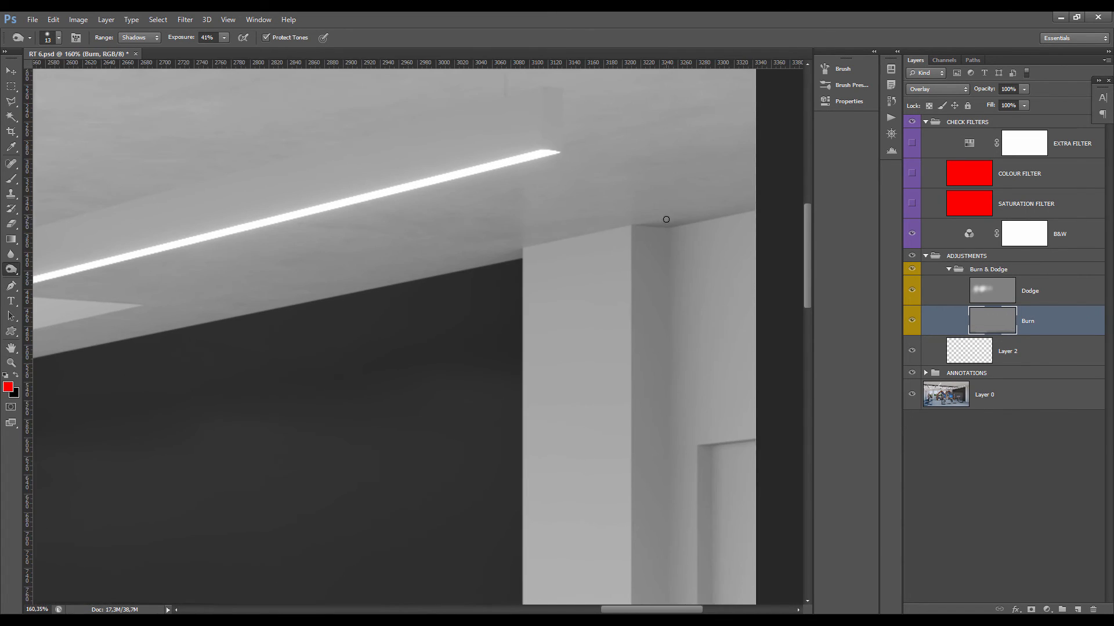
pyautogui.scroll(-5, 665, 219)
pyautogui.scroll(3, 623, 285)
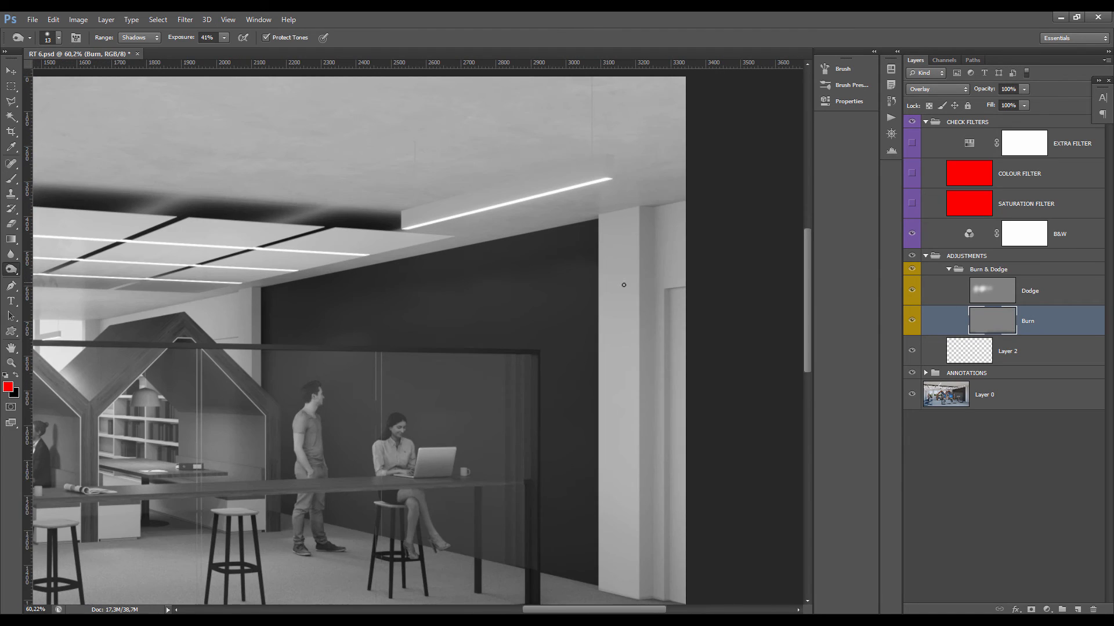
pyautogui.keyDown('alt'); pyautogui.moveTo(623, 285); pyautogui.dragTo(660, 285); pyautogui.keyUp('alt')
pyautogui.moveTo(655, 211)
pyautogui.mouseDown()
pyautogui.moveTo(647, 548)
pyautogui.moveTo(672, 447)
pyautogui.mouseUp()
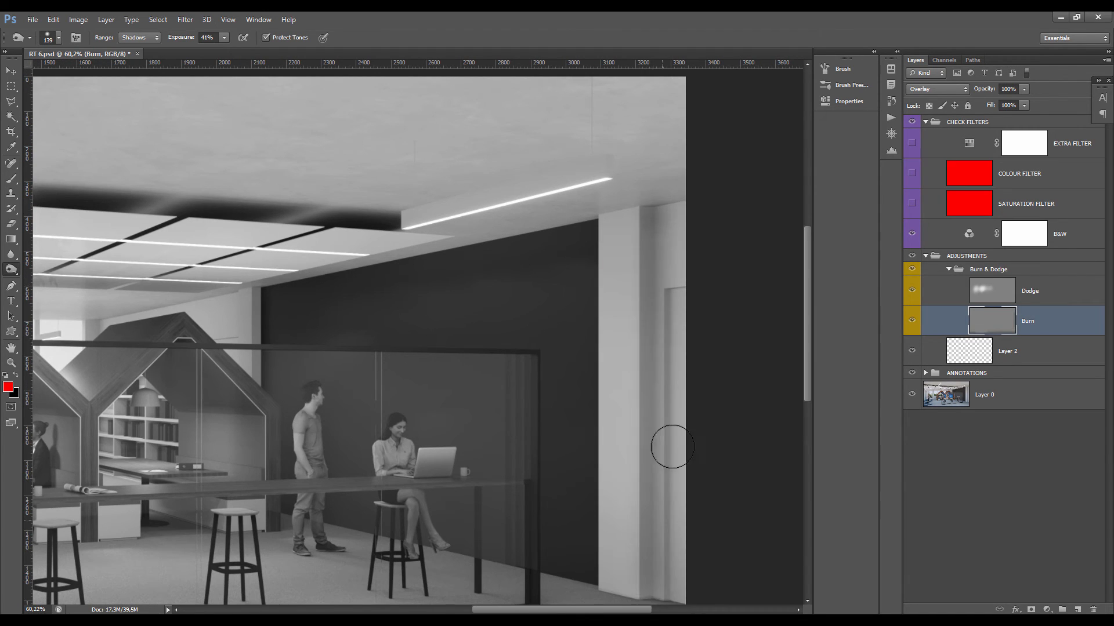
# - Darken the concrete ceiling across the whole image on the Burn layer using a 520 px Burn tool with Shadows range and 41% exposure
pyautogui.scroll(-4, 673, 447)
pyautogui.scroll(2, 492, 470)
pyautogui.keyDown('alt'); pyautogui.moveTo(470, 474); pyautogui.dragTo(518, 473); pyautogui.keyUp('alt')
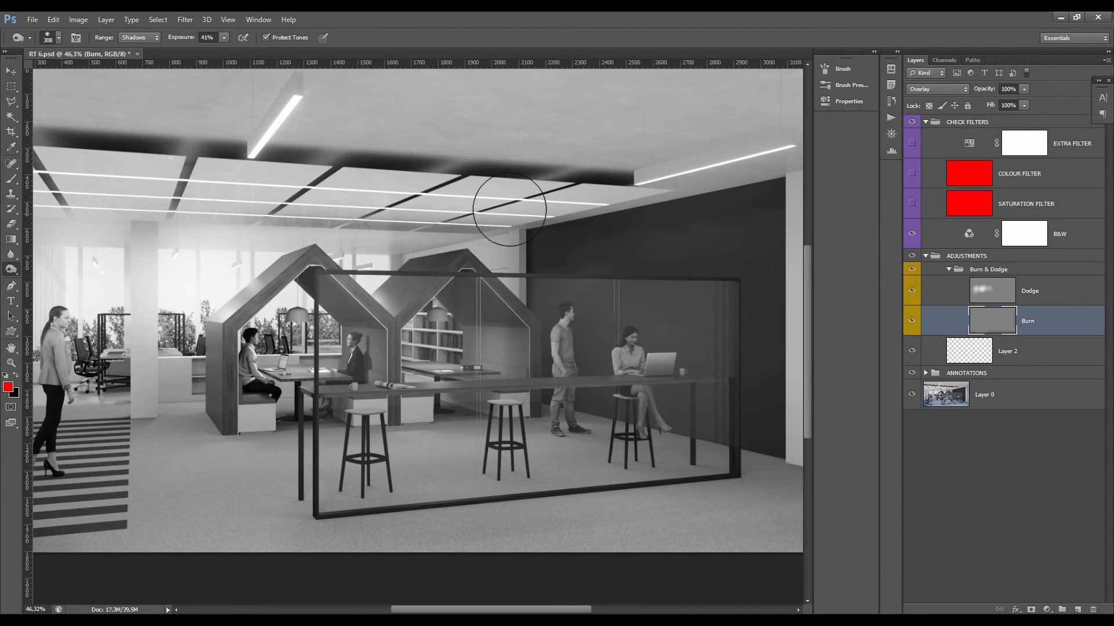
pyautogui.scroll(-2, 509, 209)
pyautogui.moveTo(448, 199); pyautogui.dragTo(485, 199)
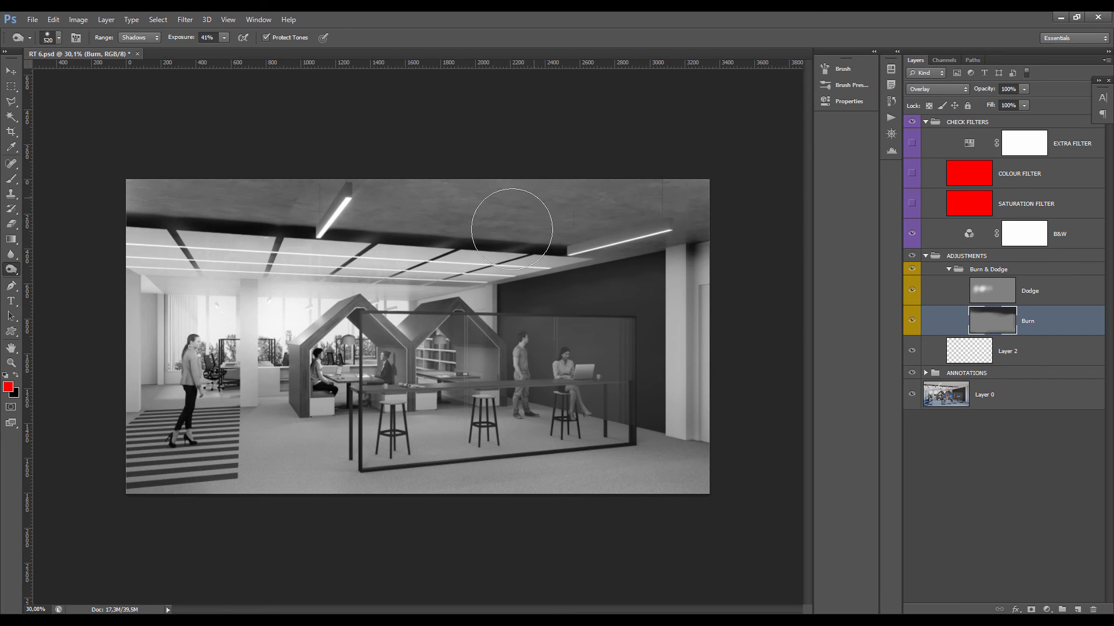
pyautogui.moveTo(511, 229)
pyautogui.mouseDown()
pyautogui.moveTo(50, 204)
pyautogui.moveTo(562, 186)
pyautogui.moveTo(609, 241)
pyautogui.mouseUp()
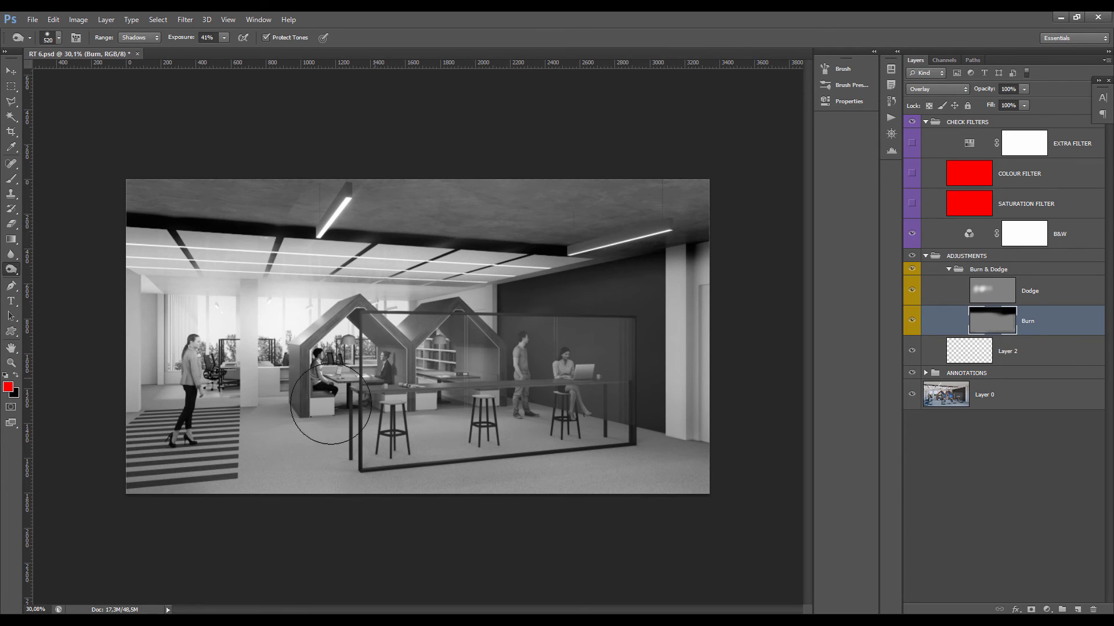
# - Compare the image before and after the edits by toggling the visibility of the Burn & Dodge and ADJUSTMENTS groups
pyautogui.click(912, 269)
pyautogui.click(912, 269)
pyautogui.click(911, 256)
pyautogui.click(910, 256)
pyautogui.click(910, 256)
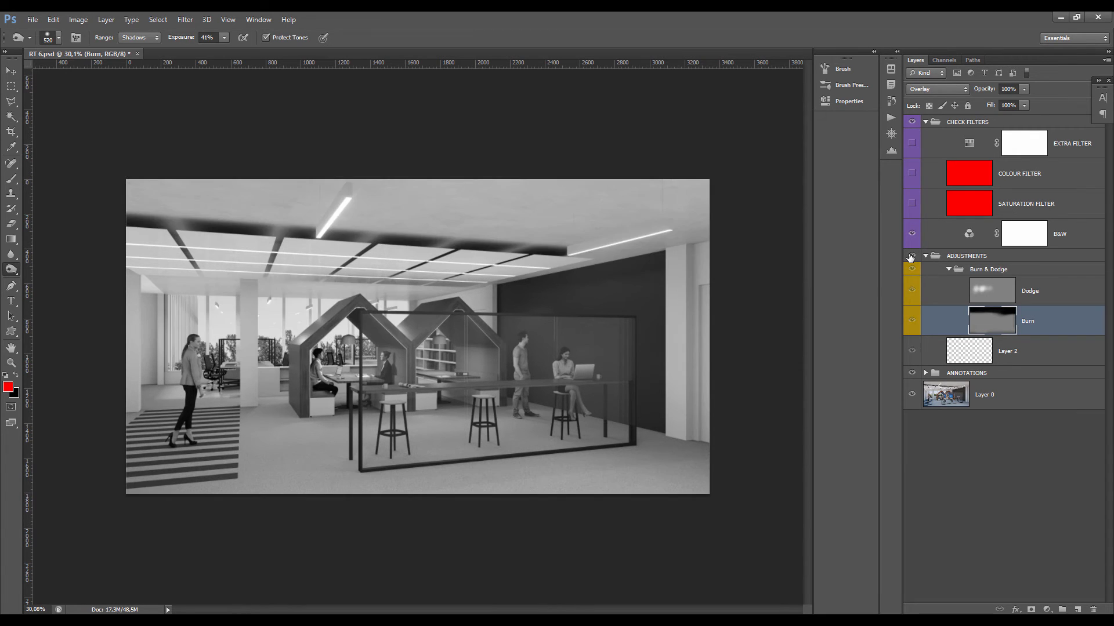
pyautogui.click(910, 256)
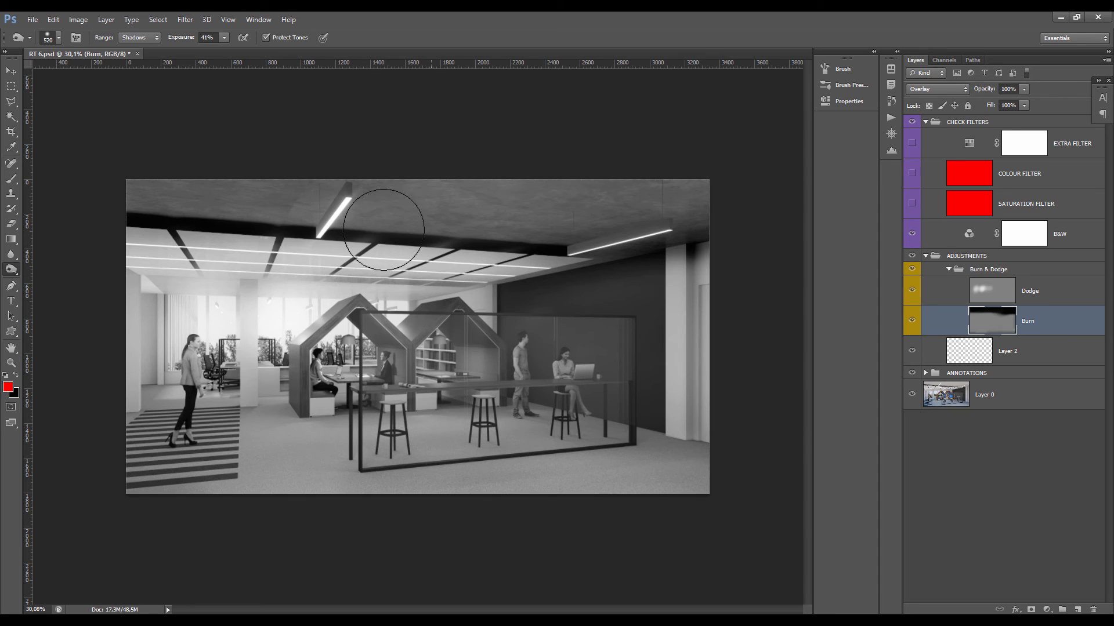
pyautogui.click(911, 255)
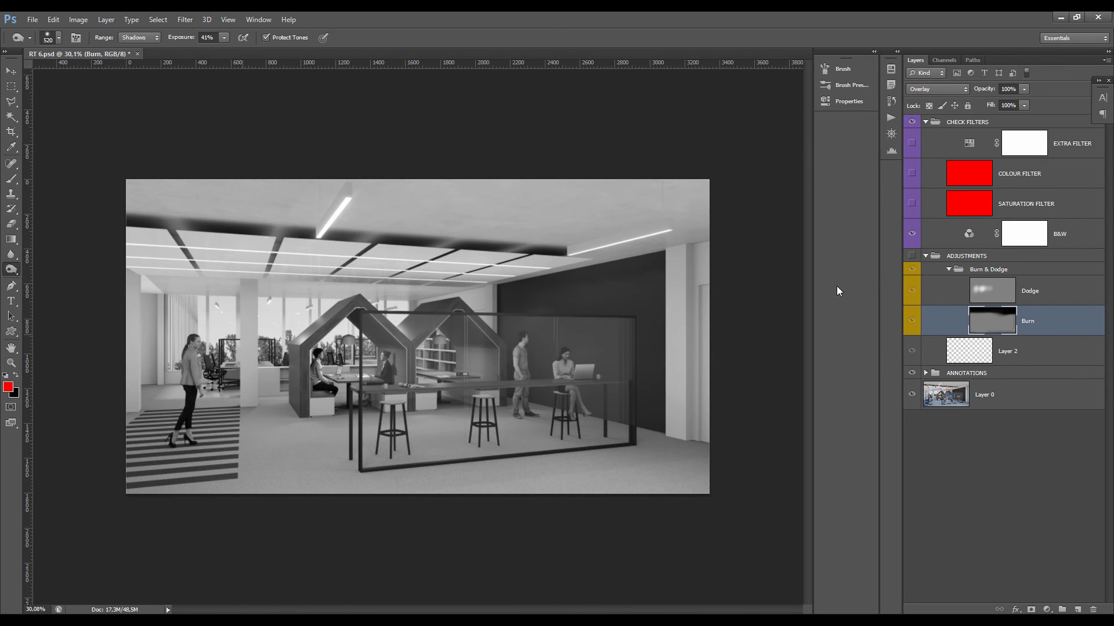
pyautogui.click(911, 267)
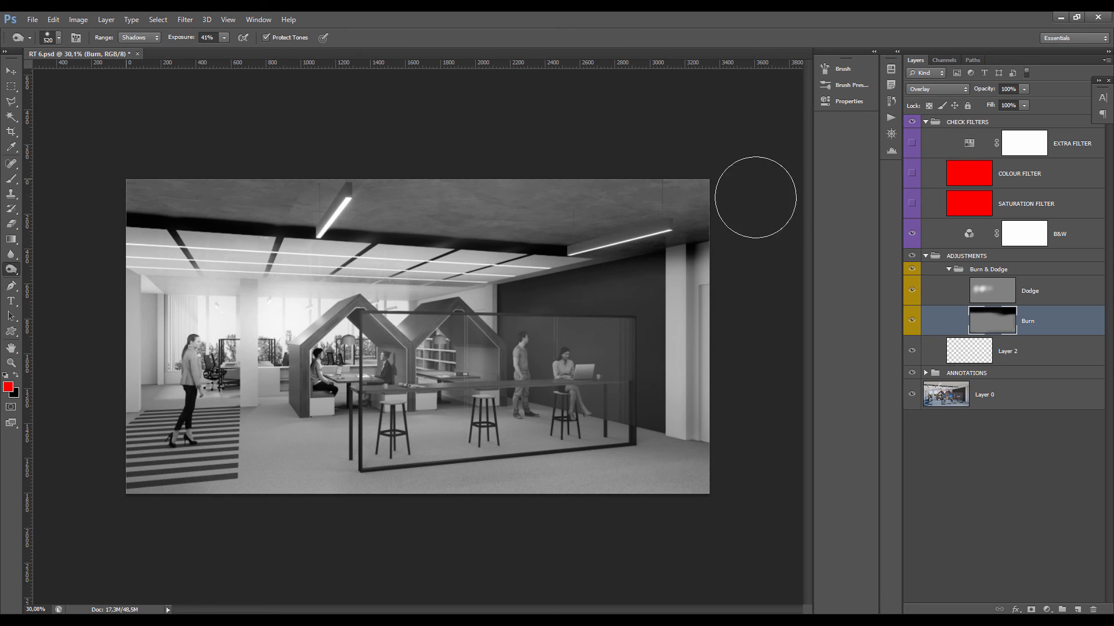
# - Switch to the Move tool and repeatedly compare the image with and without the Burn & Dodge group
pyautogui.press('v')
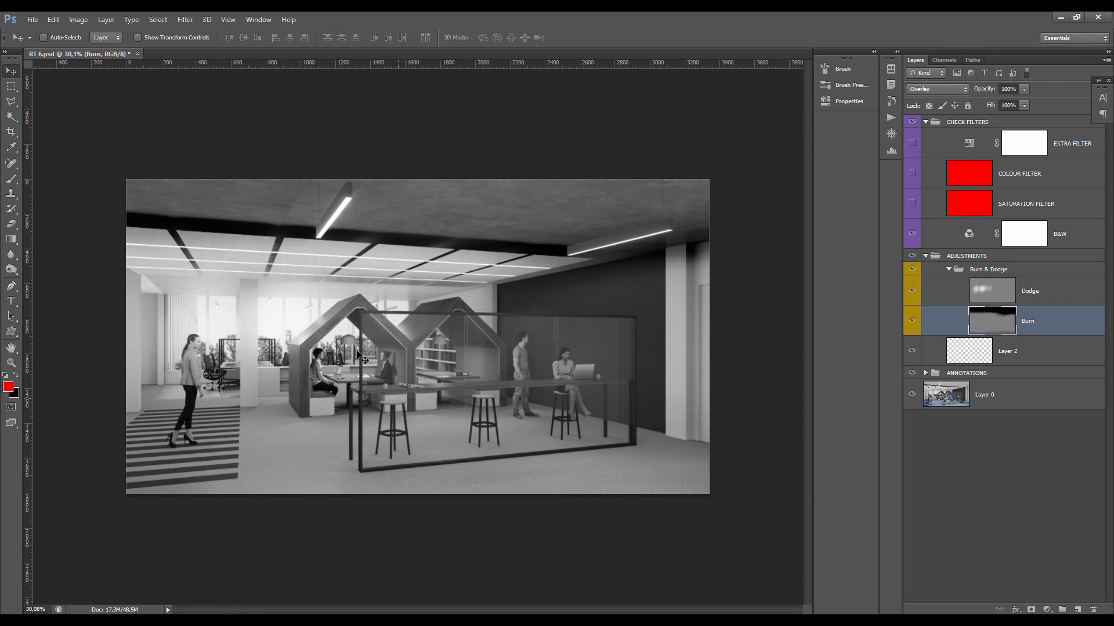
pyautogui.click(911, 269)
pyautogui.click(912, 269)
pyautogui.click(912, 269)
pyautogui.click(912, 269)
pyautogui.click(911, 269)
pyautogui.click(911, 269)
# - Show the EXTRA, COLOUR and SATURATION check filters, hide the B&W filter, and inspect the saturation of the house-shaped booths
pyautogui.click(912, 173)
pyautogui.click(912, 234)
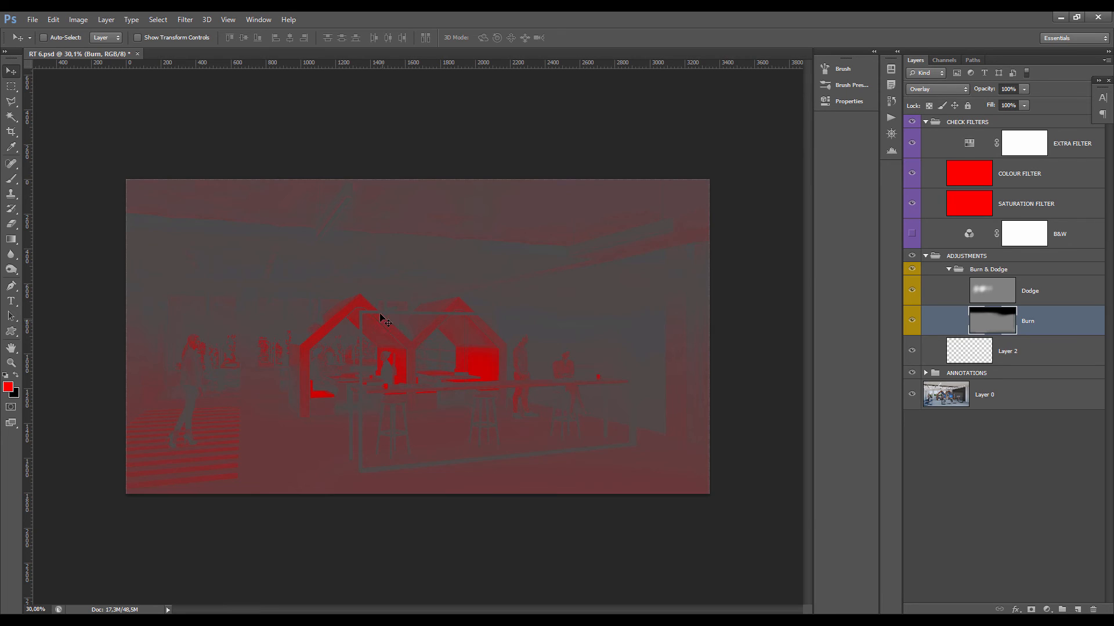
pyautogui.scroll(5, 318, 366)
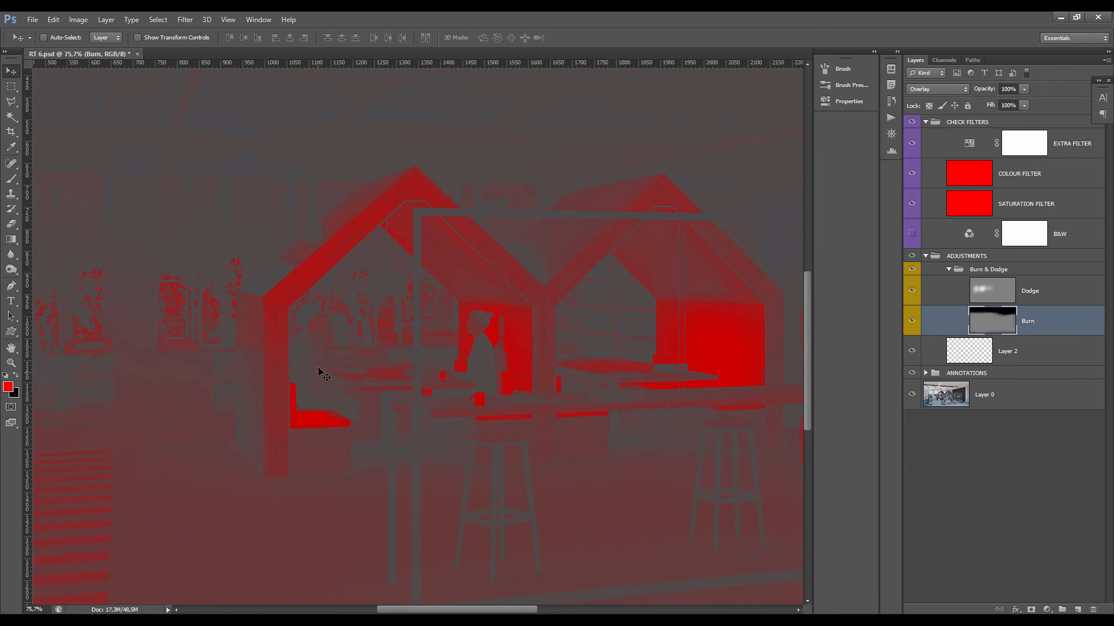
pyautogui.scroll(-4, 317, 366)
# - Compare the saturation map with the normal colours around the booths by toggling the CHECK FILTERS group
pyautogui.click(913, 121)
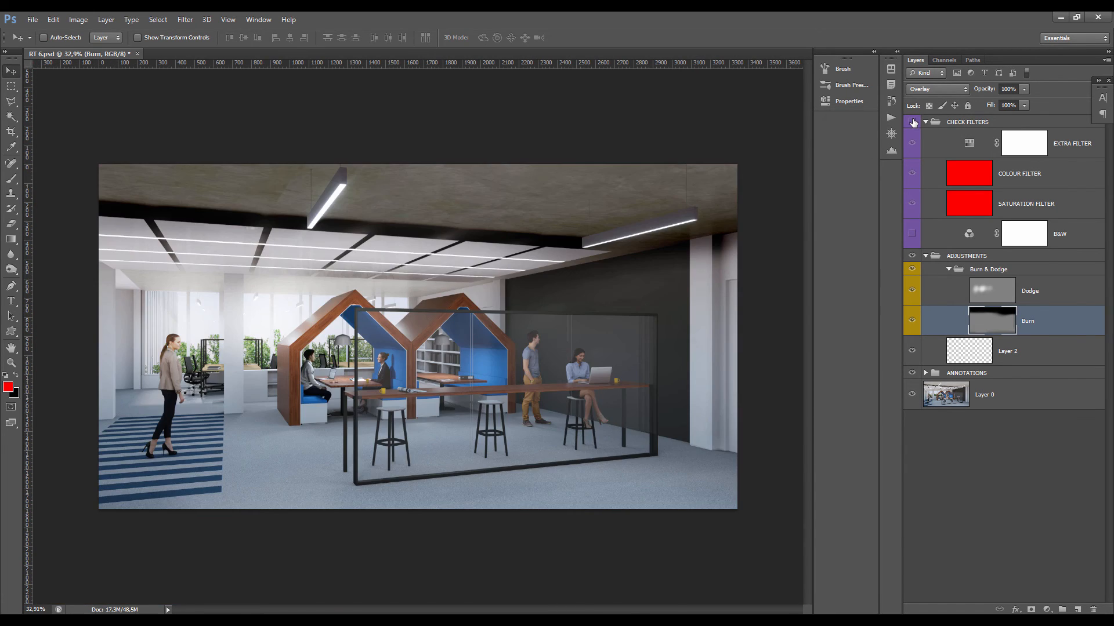
pyautogui.click(913, 122)
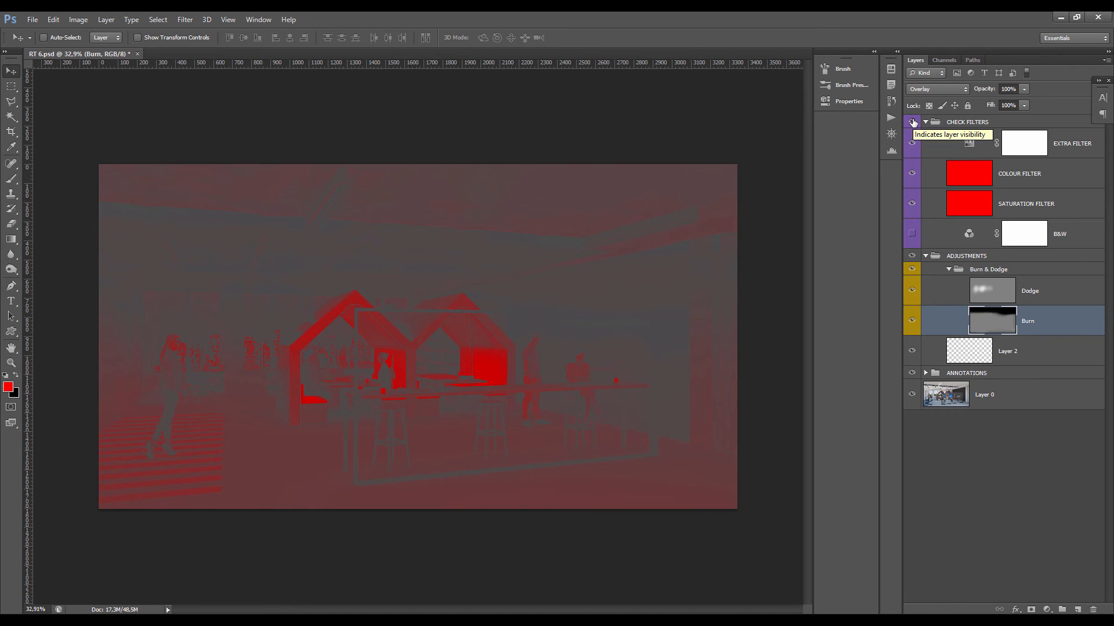
pyautogui.scroll(4, 294, 357)
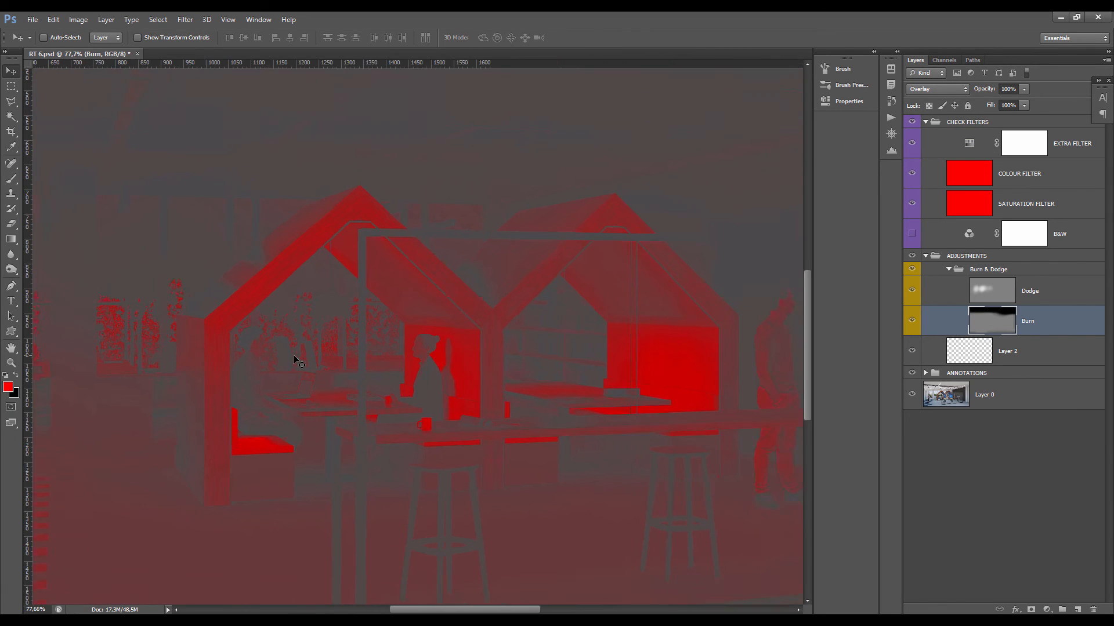
pyautogui.scroll(-3, 293, 357)
pyautogui.scroll(4, 273, 370)
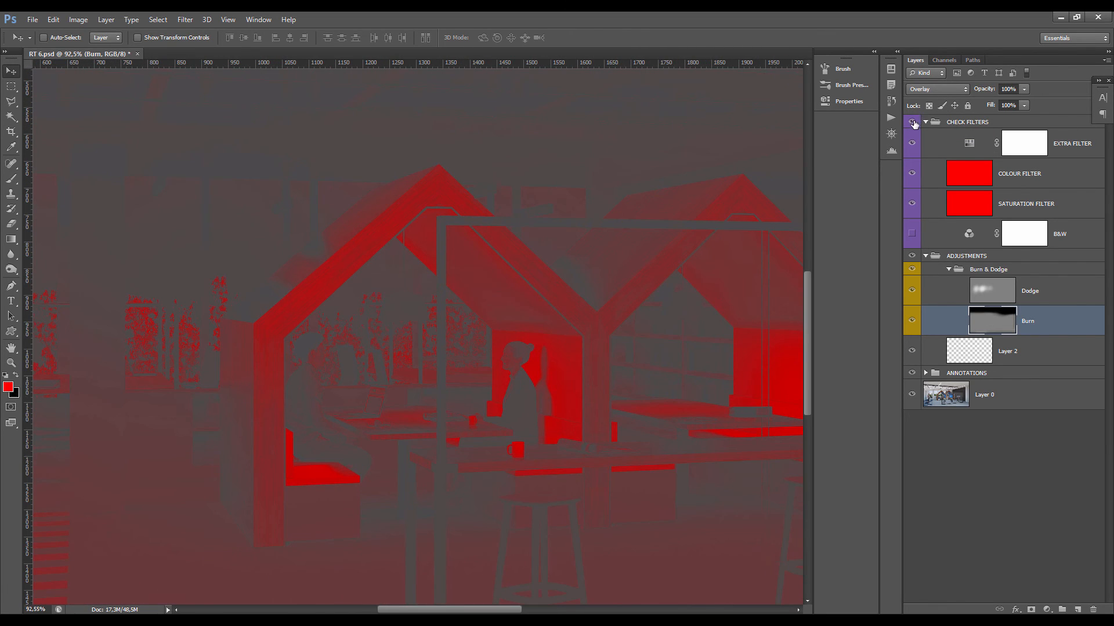
pyautogui.click(912, 123)
pyautogui.click(912, 122)
# - Collapse the Burn & Dodge group, add a Hue/Saturation adjustment layer above it, and hide the CHECK FILTERS group
pyautogui.click(963, 284)
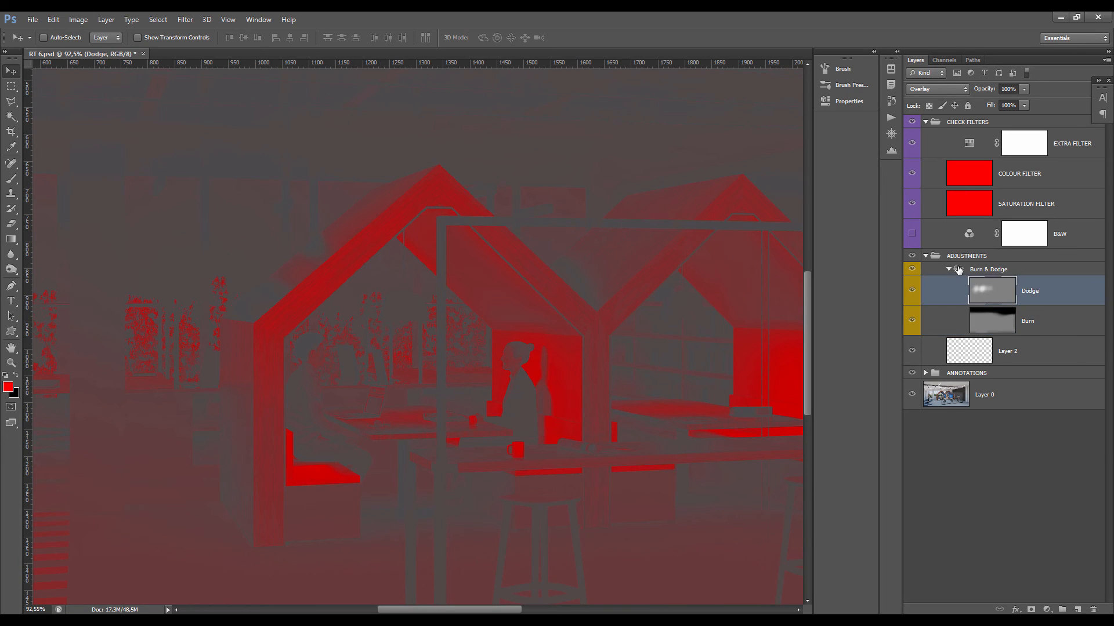
pyautogui.click(949, 271)
pyautogui.click(948, 270)
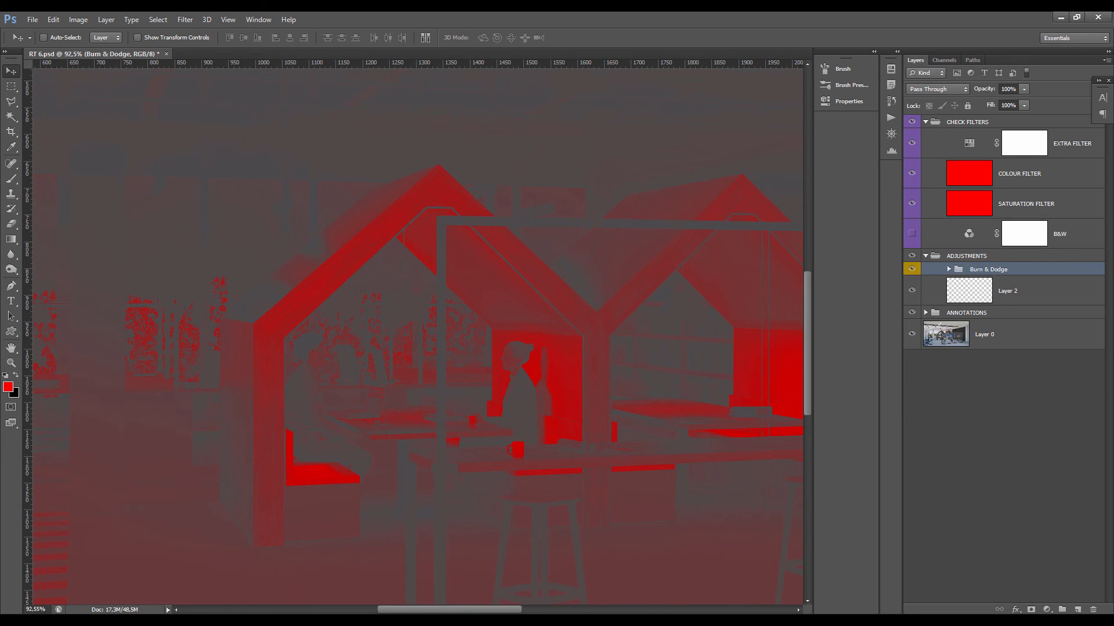
pyautogui.click(1048, 609)
pyautogui.click(1029, 464)
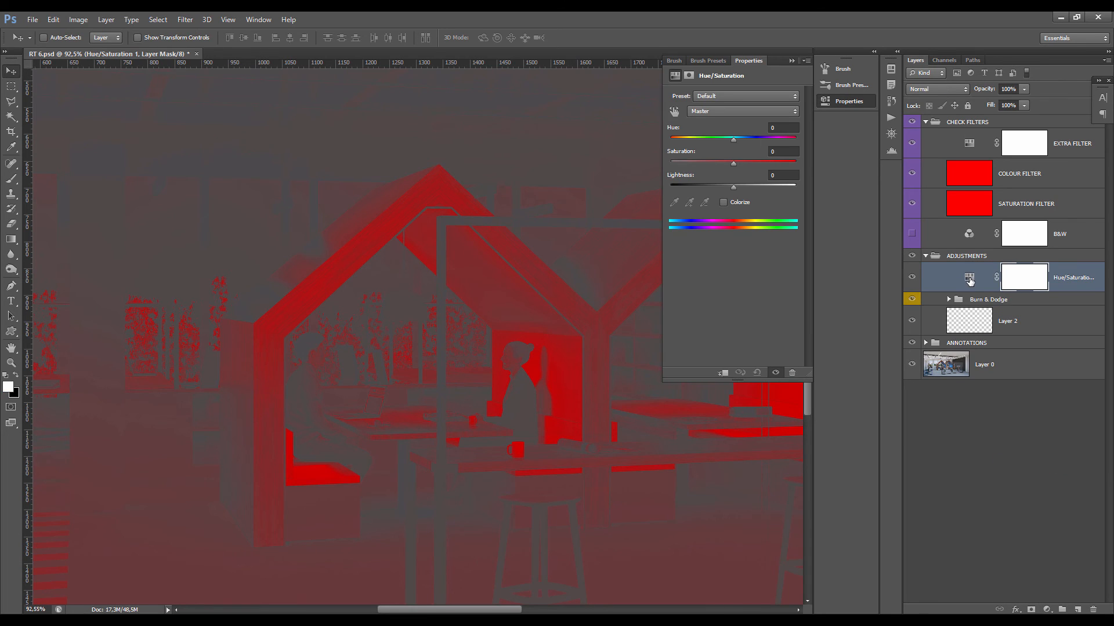
pyautogui.click(912, 122)
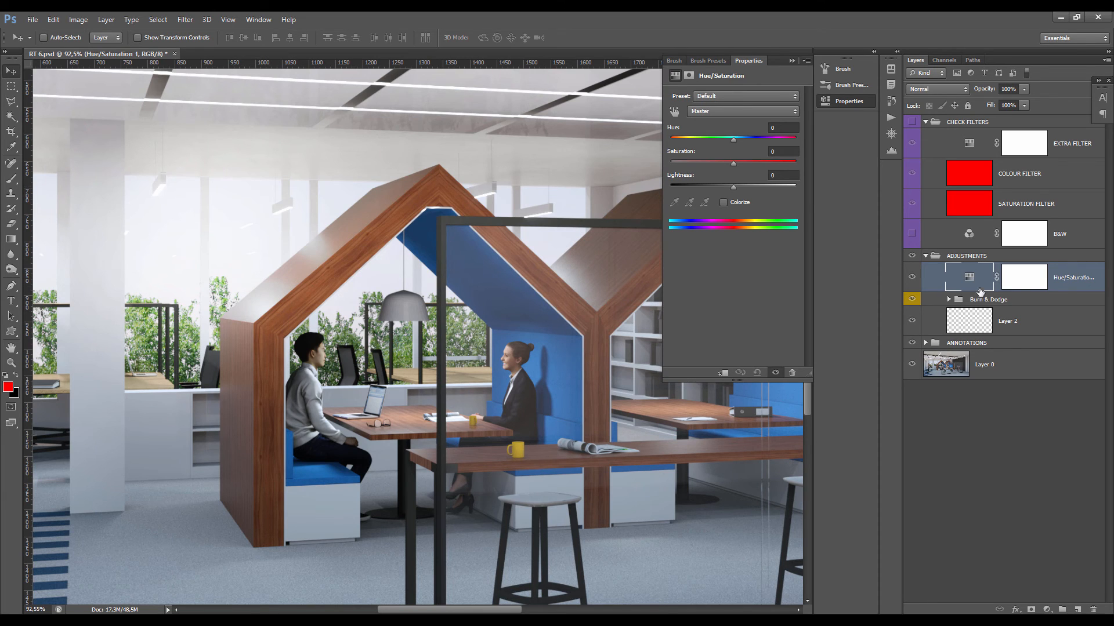
# - Invert the Hue/Saturation layer mask to black and paint white over the front booth's wooden frame with a 124 px brush
pyautogui.click(1027, 281)
pyautogui.click(968, 277)
pyautogui.click(1021, 284)
pyautogui.press('b')
pyautogui.press('d')
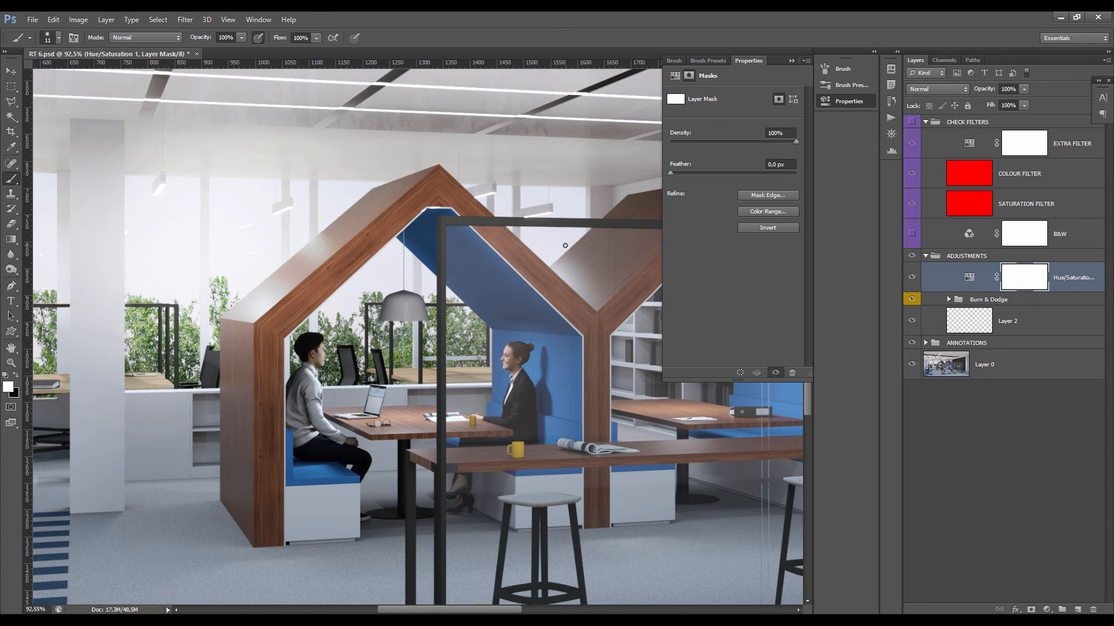
pyautogui.hotkey('ctrl', 'i')
pyautogui.keyDown('alt'); pyautogui.rightClick(291, 371); pyautogui.keyUp('alt')
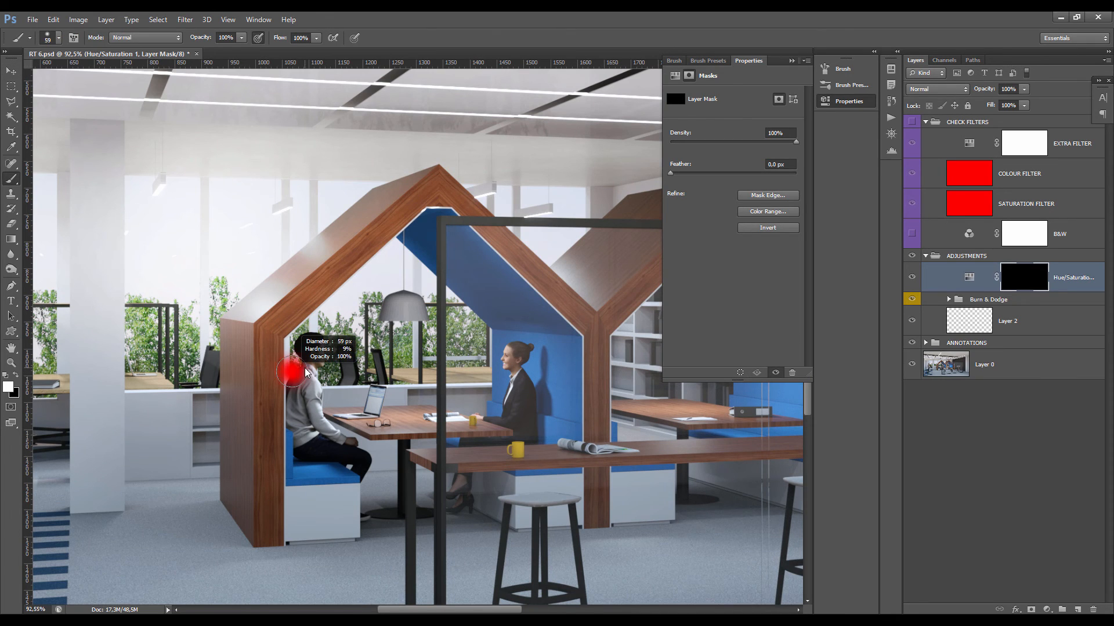
pyautogui.keyDown('alt'); pyautogui.rightClick(271, 308); pyautogui.keyUp('alt')
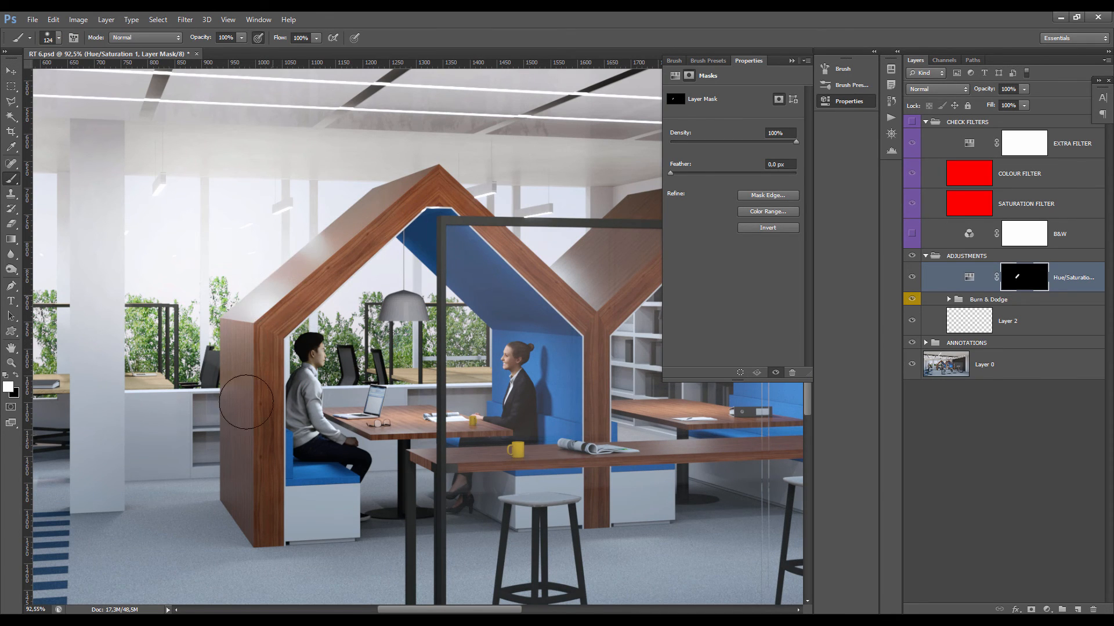
pyautogui.moveTo(224, 433)
pyautogui.mouseDown()
pyautogui.moveTo(287, 280)
pyautogui.moveTo(345, 272)
pyautogui.moveTo(400, 215)
pyautogui.moveTo(480, 223)
pyautogui.moveTo(535, 252)
pyautogui.moveTo(575, 303)
pyautogui.mouseUp()
# - Set the saturation of the booth frame's Hue/Saturation layer to -41
pyautogui.click(968, 276)
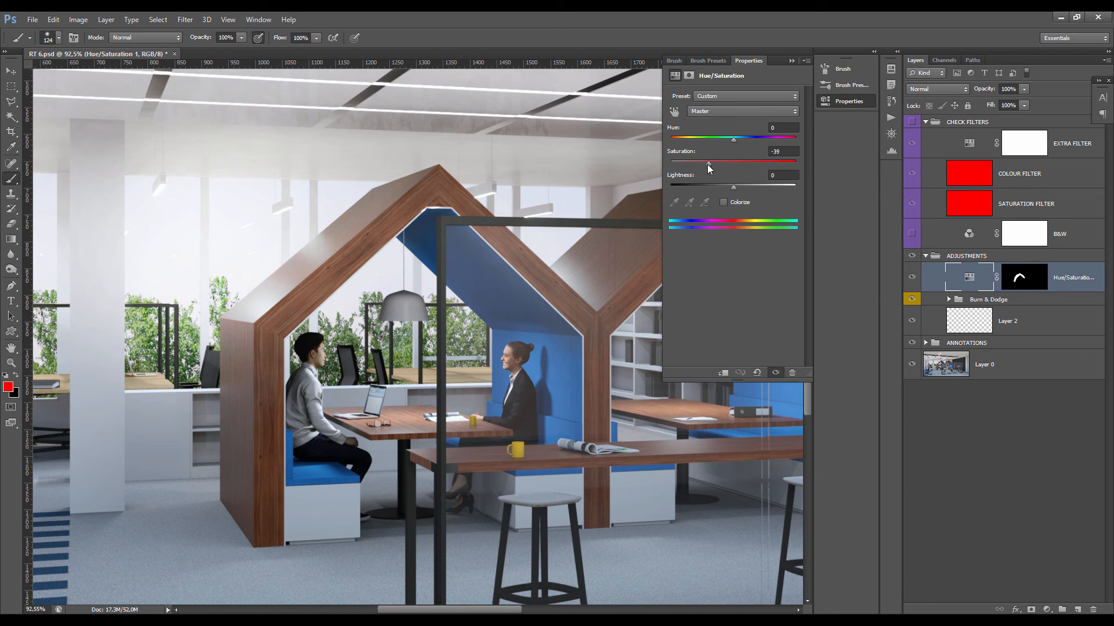
pyautogui.moveTo(708, 165); pyautogui.dragTo(707, 165)
pyautogui.scroll(-6, 266, 261)
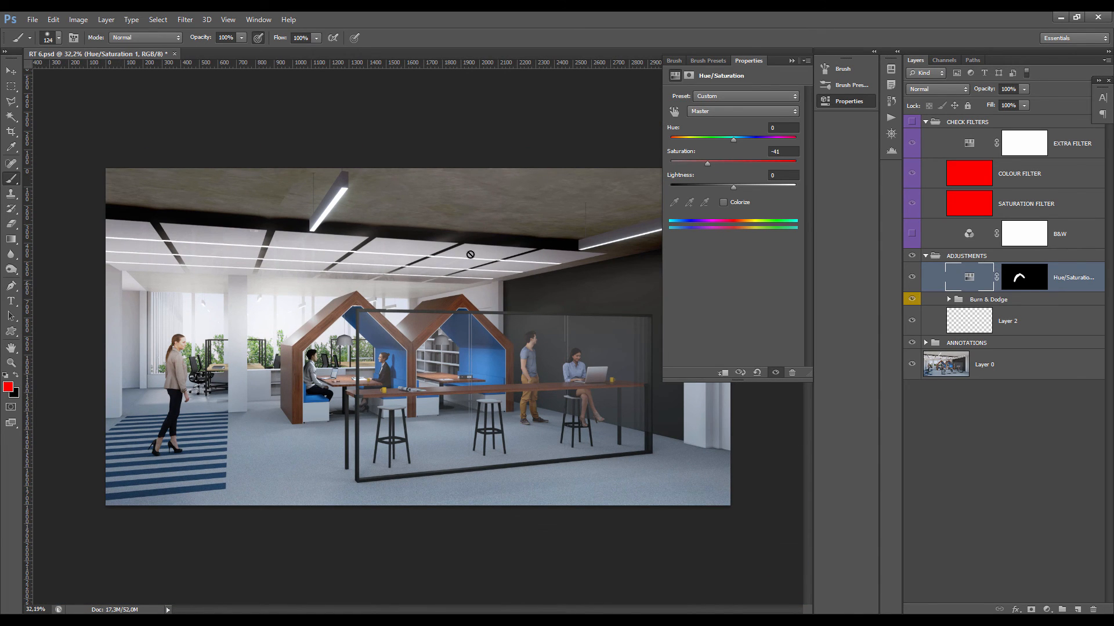
pyautogui.press('v')
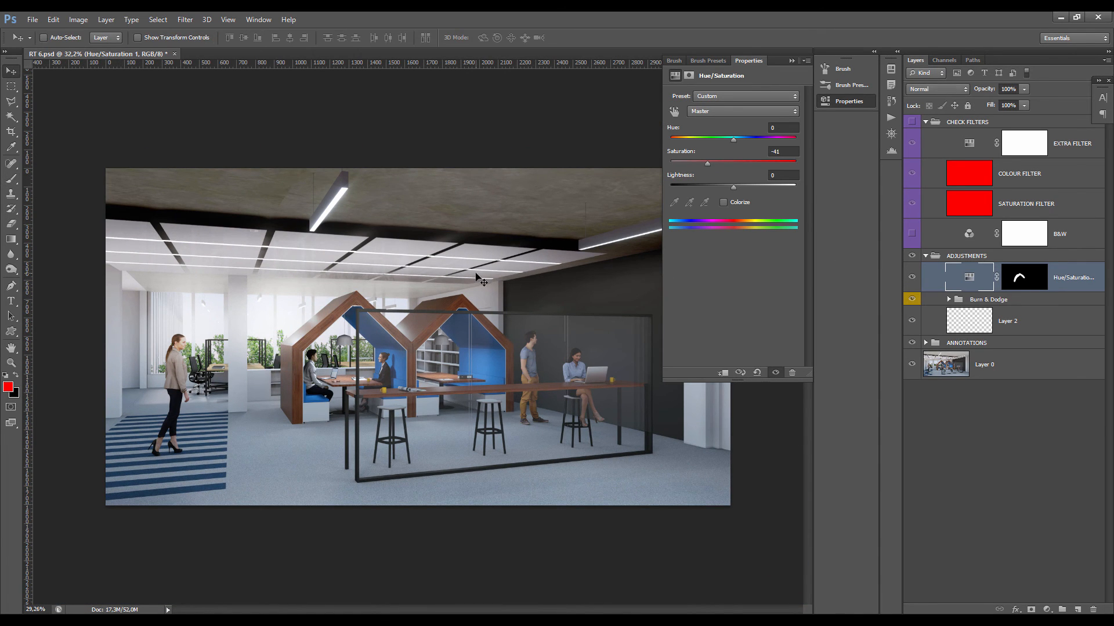
pyautogui.scroll(3, 290, 392)
pyautogui.scroll(-2, 323, 335)
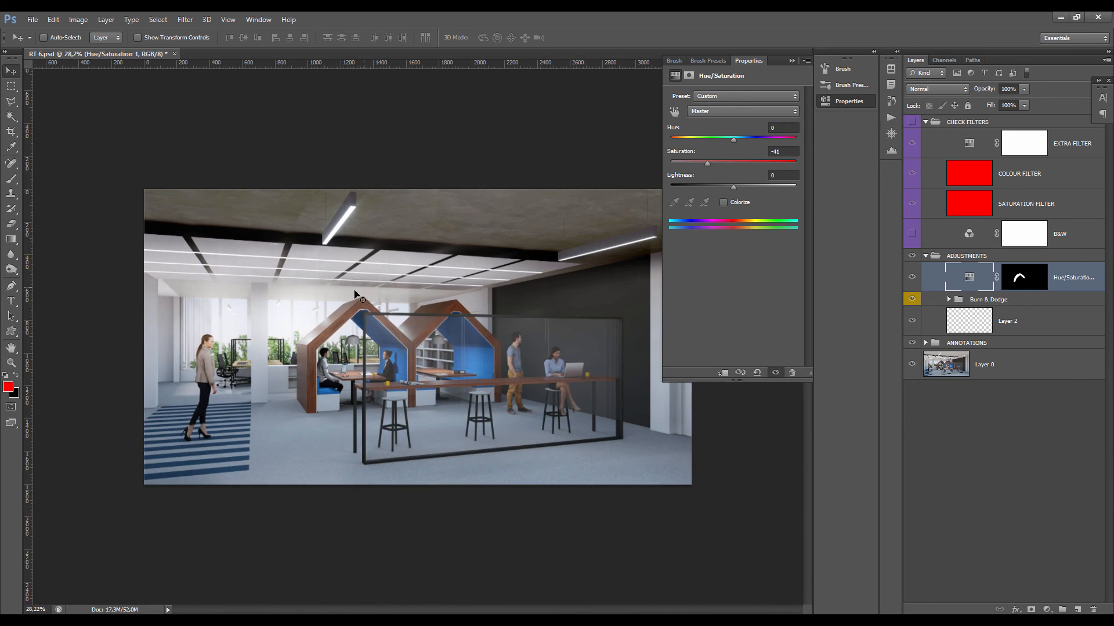
# - Show the CHECK FILTERS group with the SATURATION filter off, examine the image's colour distribution, and hide the group again
pyautogui.click(911, 122)
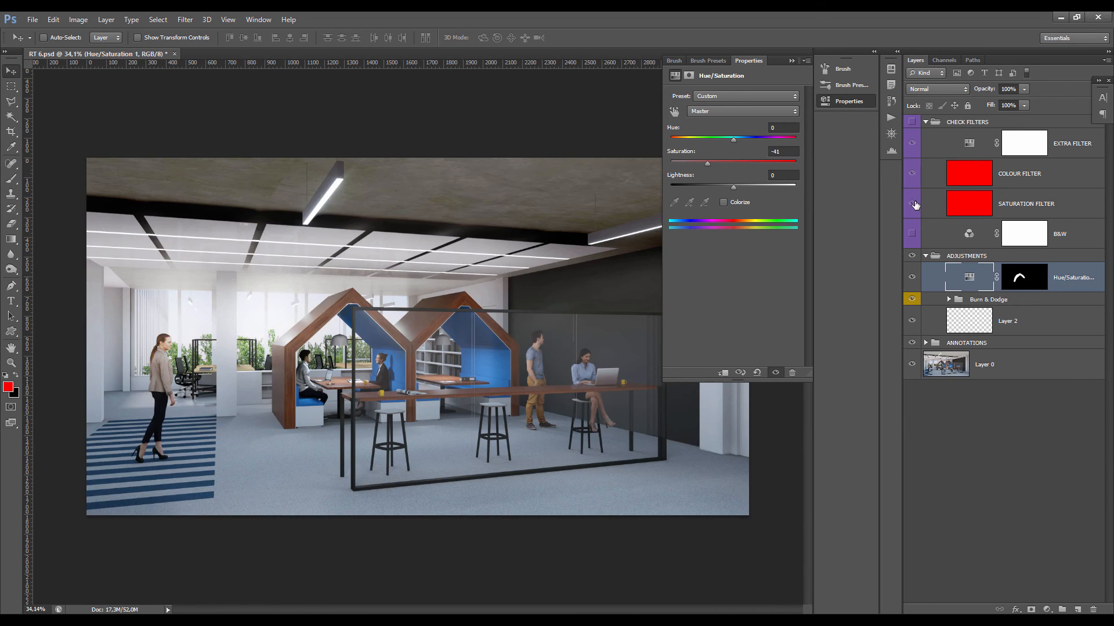
pyautogui.click(913, 205)
pyautogui.scroll(-1, 320, 299)
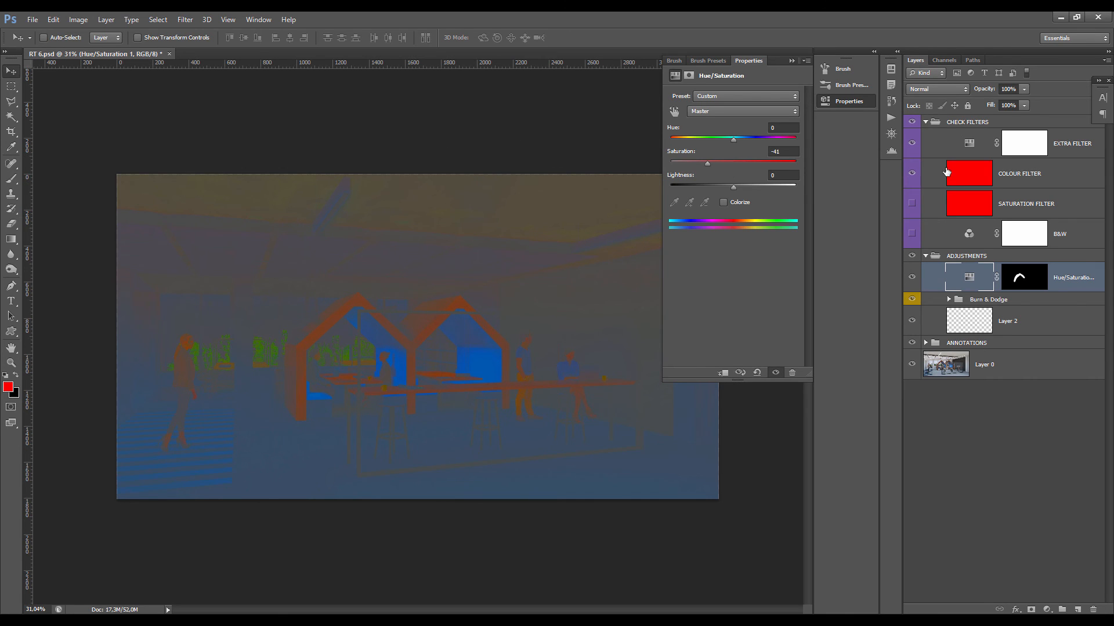
pyautogui.click(911, 123)
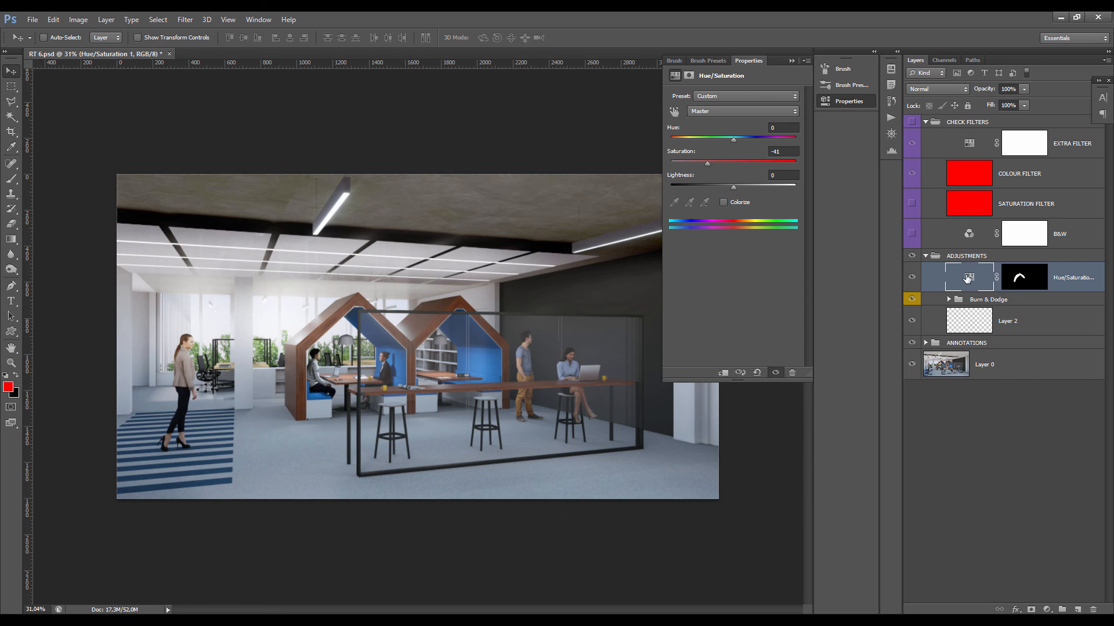
# - Add a second Hue/Saturation adjustment layer above the first and set its saturation to about -86
pyautogui.click(1046, 608)
pyautogui.click(1061, 471)
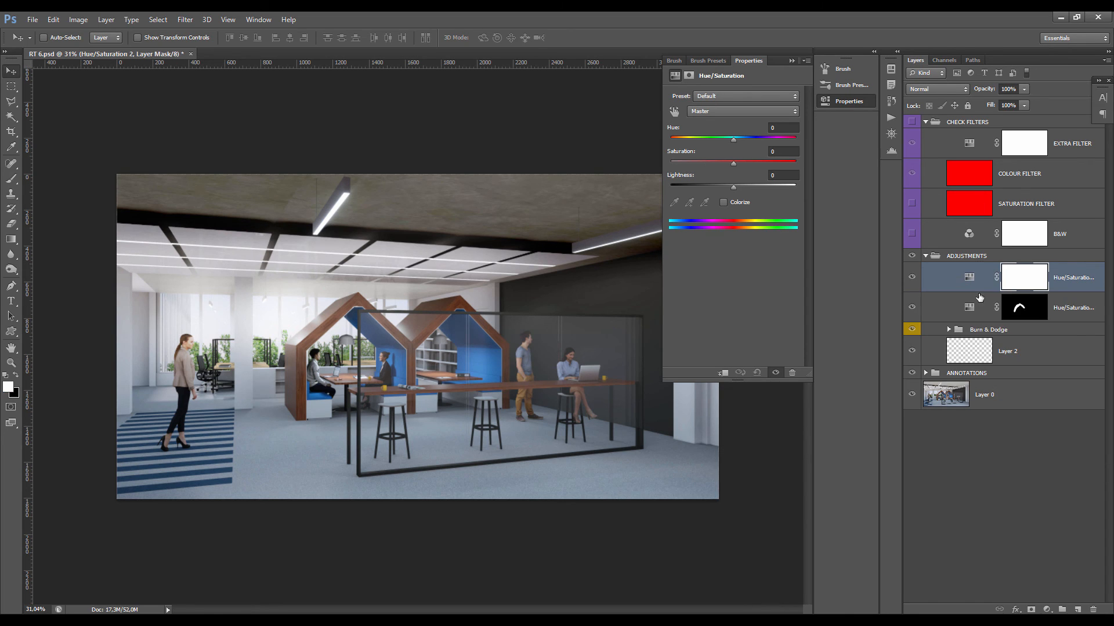
pyautogui.click(961, 276)
pyautogui.moveTo(733, 164); pyautogui.dragTo(683, 168)
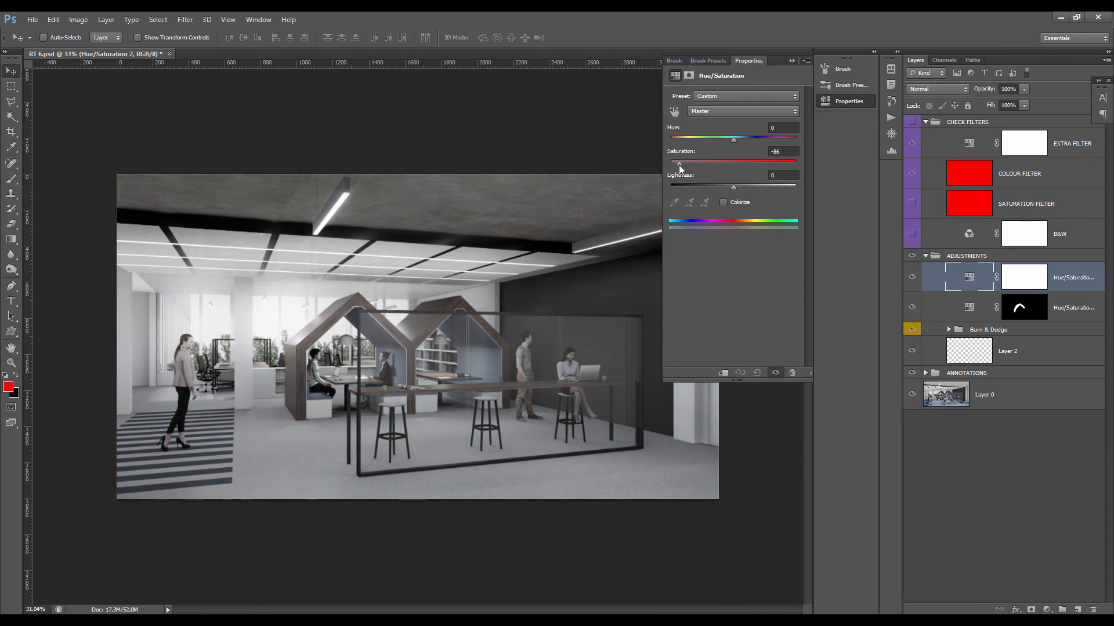
# - Invert the second Hue/Saturation mask to black and paint white over the floor and striped carpet with a 349 px brush
pyautogui.click(1015, 278)
pyautogui.hotkey('ctrl', 'i')
pyautogui.press('b')
pyautogui.press('d')
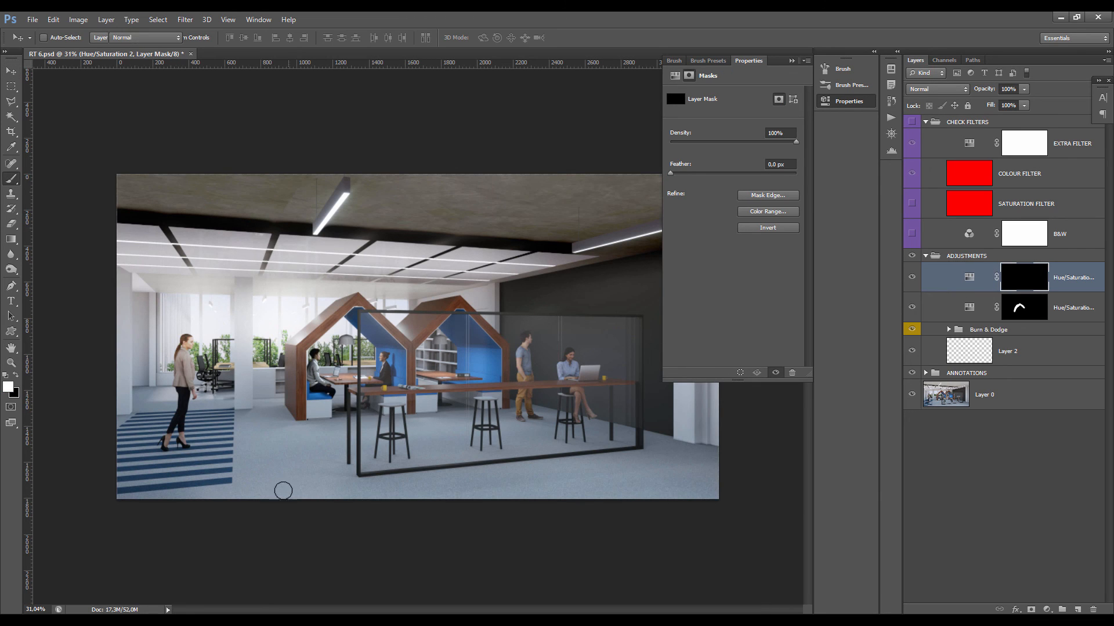
pyautogui.moveTo(295, 453)
pyautogui.mouseDown()
pyautogui.moveTo(189, 502)
pyautogui.moveTo(718, 499)
pyautogui.moveTo(576, 470)
pyautogui.moveTo(340, 446)
pyautogui.moveTo(460, 430)
pyautogui.moveTo(417, 436)
pyautogui.moveTo(532, 438)
pyautogui.moveTo(579, 470)
pyautogui.mouseUp()
pyautogui.moveTo(112, 459)
pyautogui.mouseDown()
pyautogui.moveTo(154, 413)
pyautogui.moveTo(143, 406)
pyautogui.moveTo(181, 425)
pyautogui.moveTo(126, 500)
pyautogui.moveTo(134, 457)
pyautogui.moveTo(96, 471)
pyautogui.mouseUp()
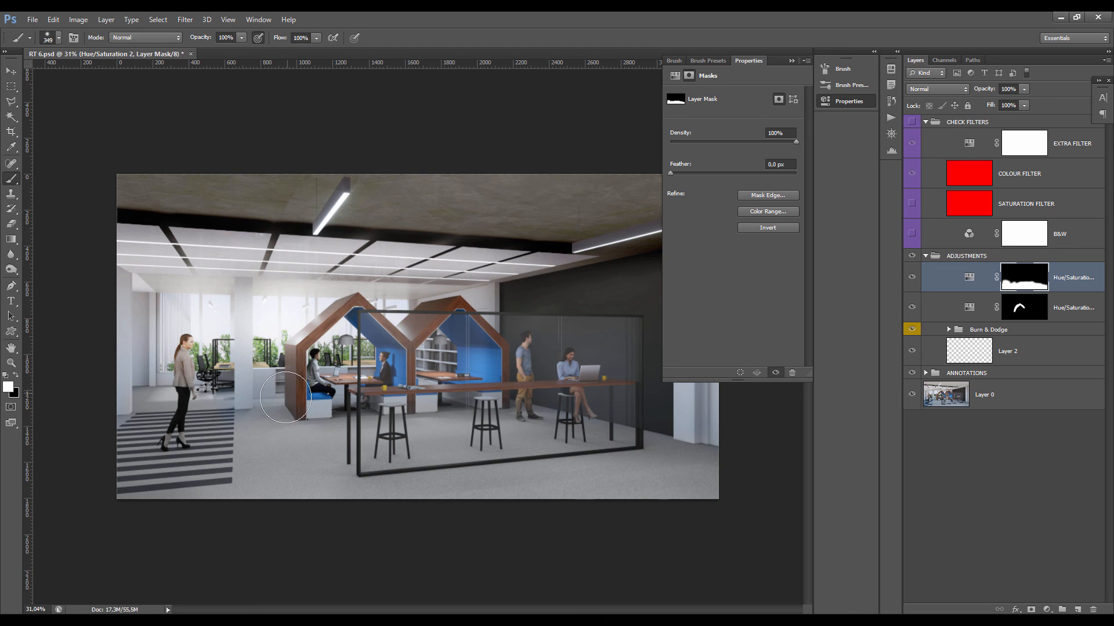
# - Extend the white area of the second Hue/Saturation mask over the pale columns and walls around the windows
pyautogui.moveTo(244, 422)
pyautogui.mouseDown()
pyautogui.moveTo(238, 377)
pyautogui.moveTo(214, 406)
pyautogui.mouseUp()
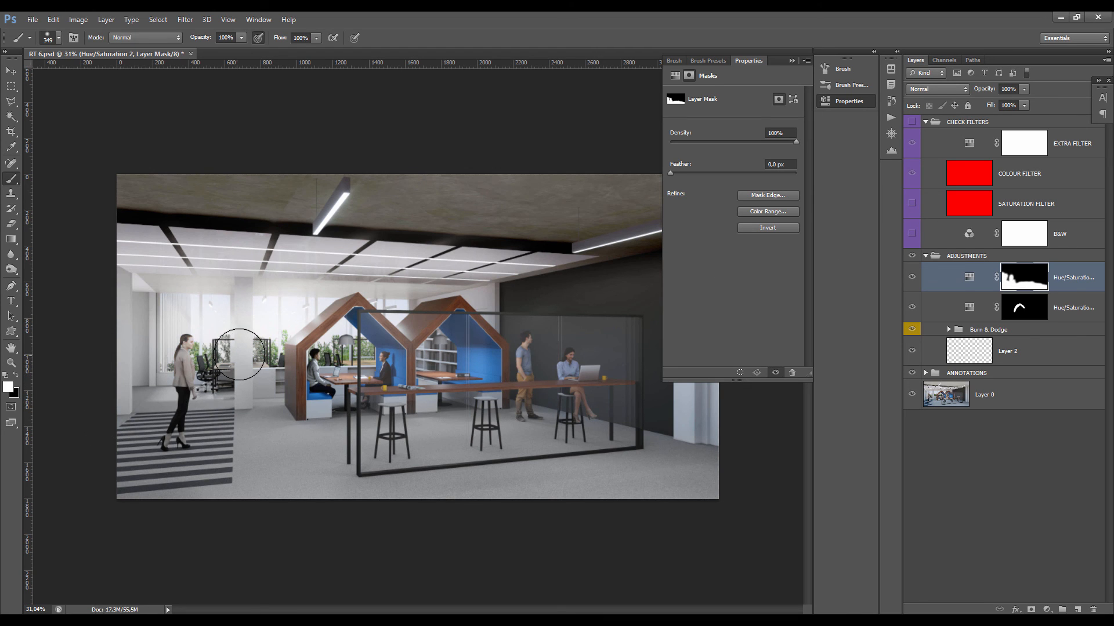
pyautogui.press('v')
pyautogui.click(967, 279)
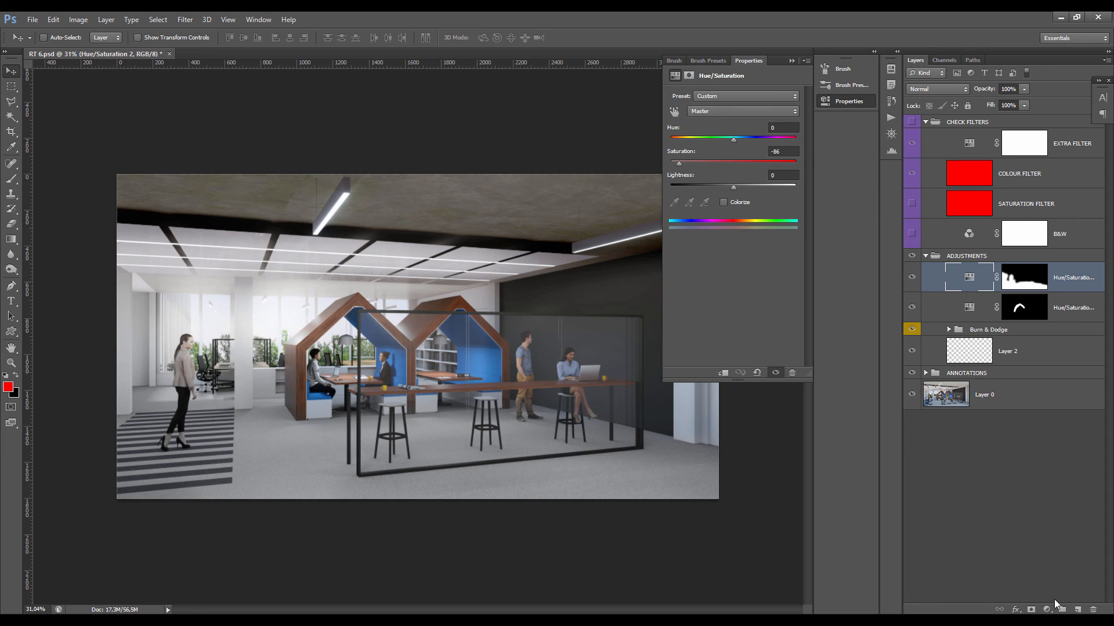
# - Add a Photo Filter adjustment with Warming Filter (85) at 25% density and invert its mask to black
pyautogui.click(1047, 609)
pyautogui.click(1032, 507)
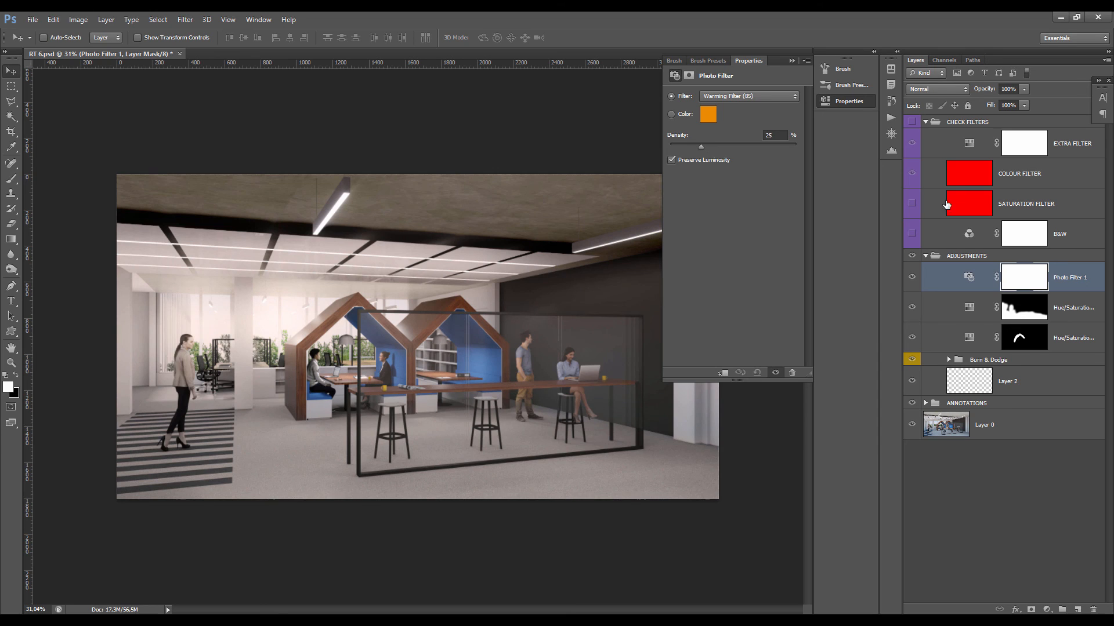
pyautogui.click(1024, 282)
pyautogui.hotkey('ctrl', 'i')
# - Paint white on the Photo Filter mask over the windows and booth area, enlarging the brush to 781 px
pyautogui.press('b')
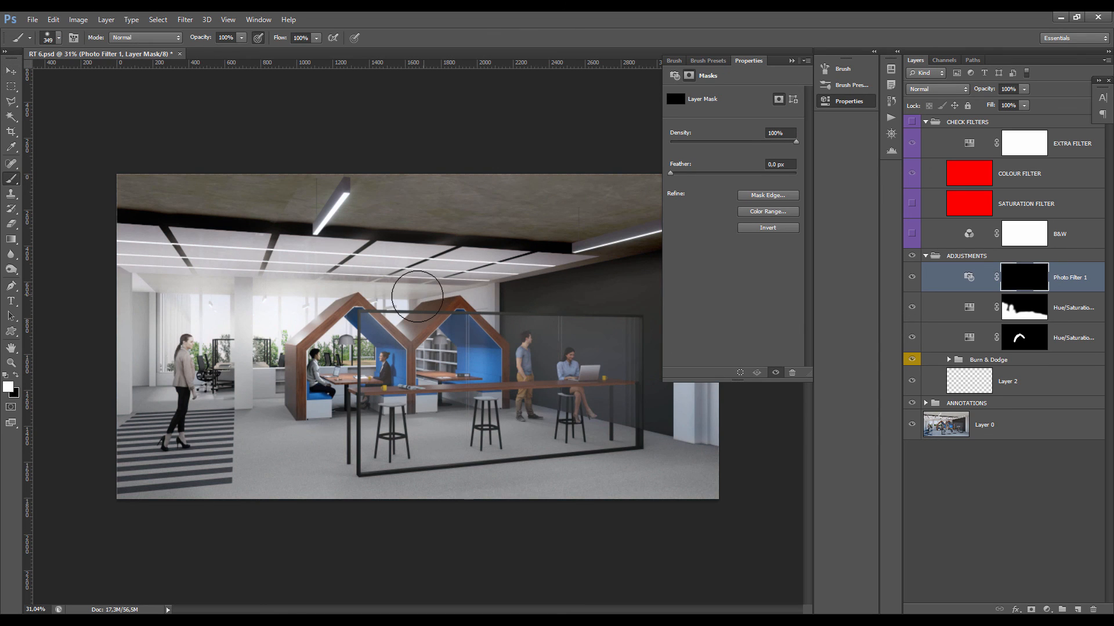
pyautogui.keyDown('alt'); pyautogui.rightClick(410, 320); pyautogui.keyUp('alt')
pyautogui.moveTo(409, 320); pyautogui.dragTo(450, 307)
pyautogui.keyDown('alt'); pyautogui.rightClick(303, 364); pyautogui.keyUp('alt')
pyautogui.moveTo(271, 361)
pyautogui.mouseDown()
pyautogui.moveTo(187, 338)
pyautogui.moveTo(332, 361)
pyautogui.moveTo(361, 341)
pyautogui.moveTo(350, 367)
pyautogui.moveTo(137, 440)
pyautogui.moveTo(592, 401)
pyautogui.moveTo(336, 455)
pyautogui.moveTo(552, 464)
pyautogui.moveTo(149, 460)
pyautogui.moveTo(248, 410)
pyautogui.moveTo(225, 421)
pyautogui.mouseUp()
# - Set the floor's Hue/Saturation layer to -85 saturation and compare the image with the ADJUSTMENTS group hidden and shown
pyautogui.click(1009, 307)
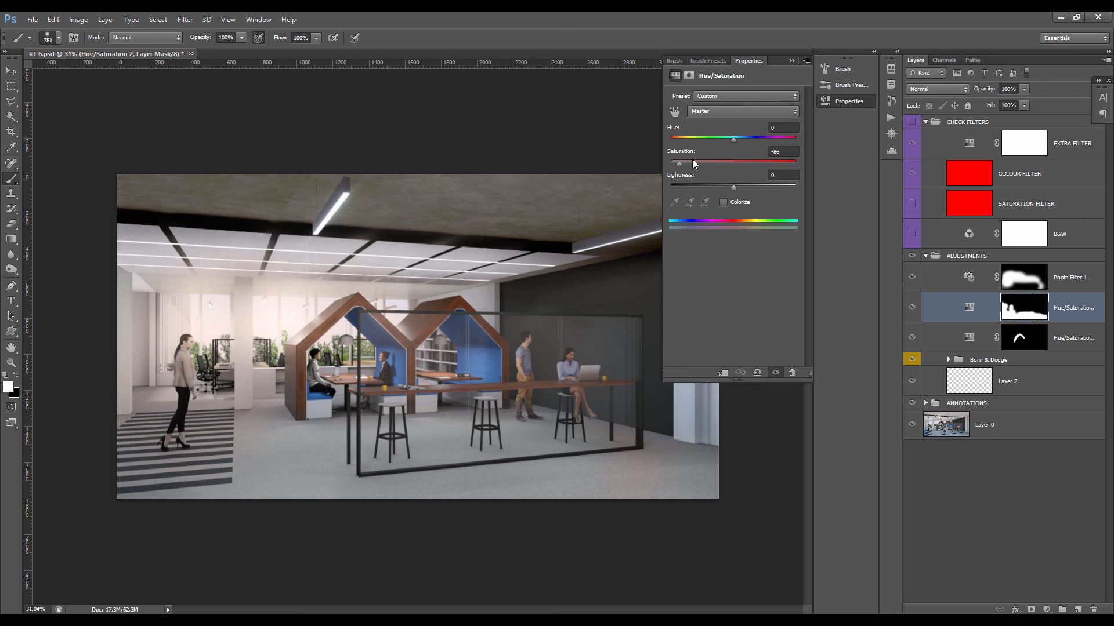
pyautogui.moveTo(692, 160); pyautogui.dragTo(697, 163)
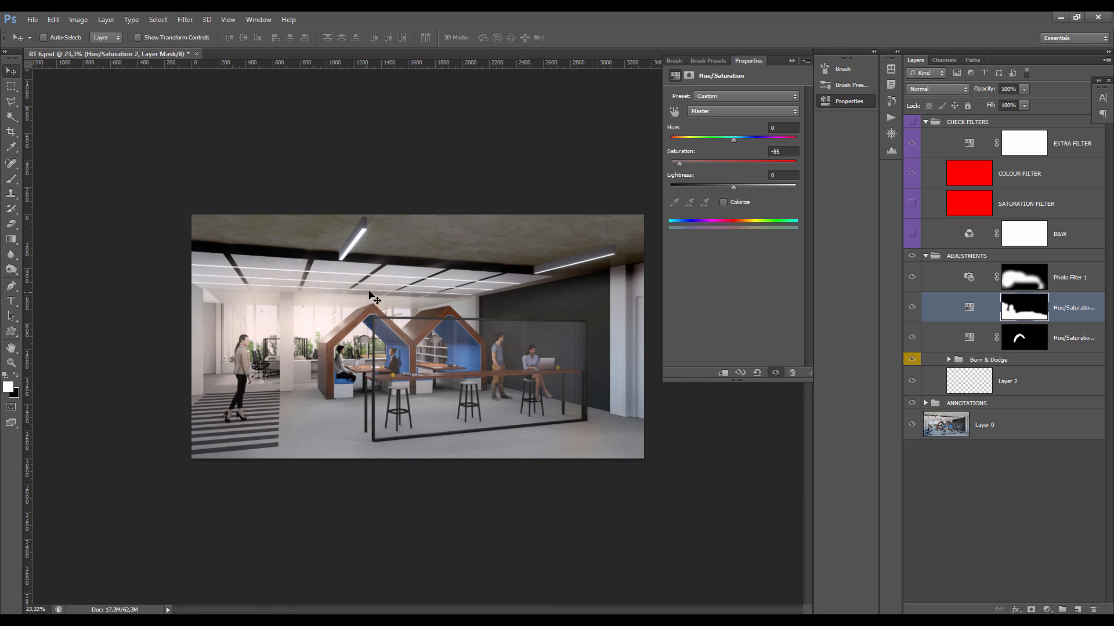
pyautogui.click(912, 256)
pyautogui.click(912, 255)
# - Lower the Photo Filter layer's opacity to 30%
pyautogui.click(991, 281)
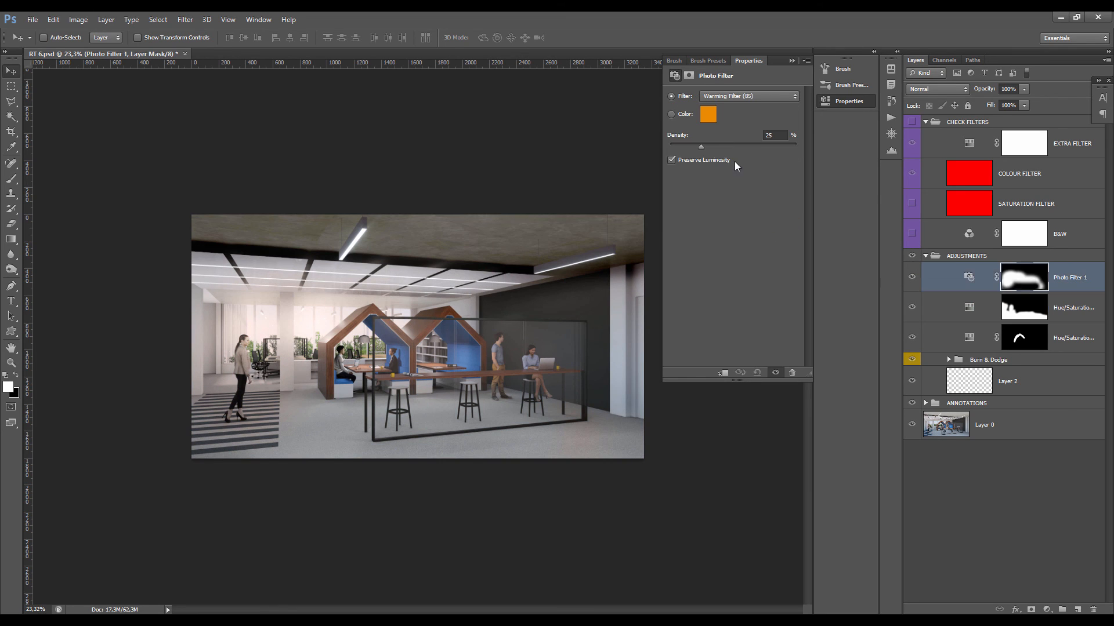
pyautogui.click(974, 269)
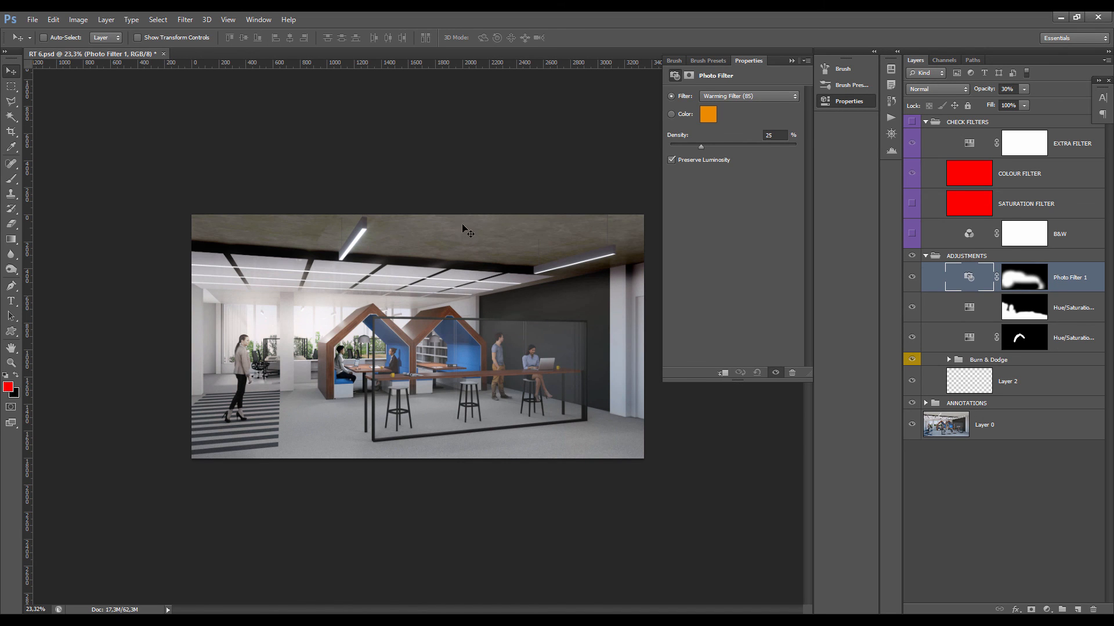
# - Examine the colour balance and warm tint of the whole rendering, collapsing the adjustment properties for an unobstructed view
pyautogui.scroll(4, 374, 351)
pyautogui.scroll(-1, 375, 351)
pyautogui.scroll(-3, 401, 348)
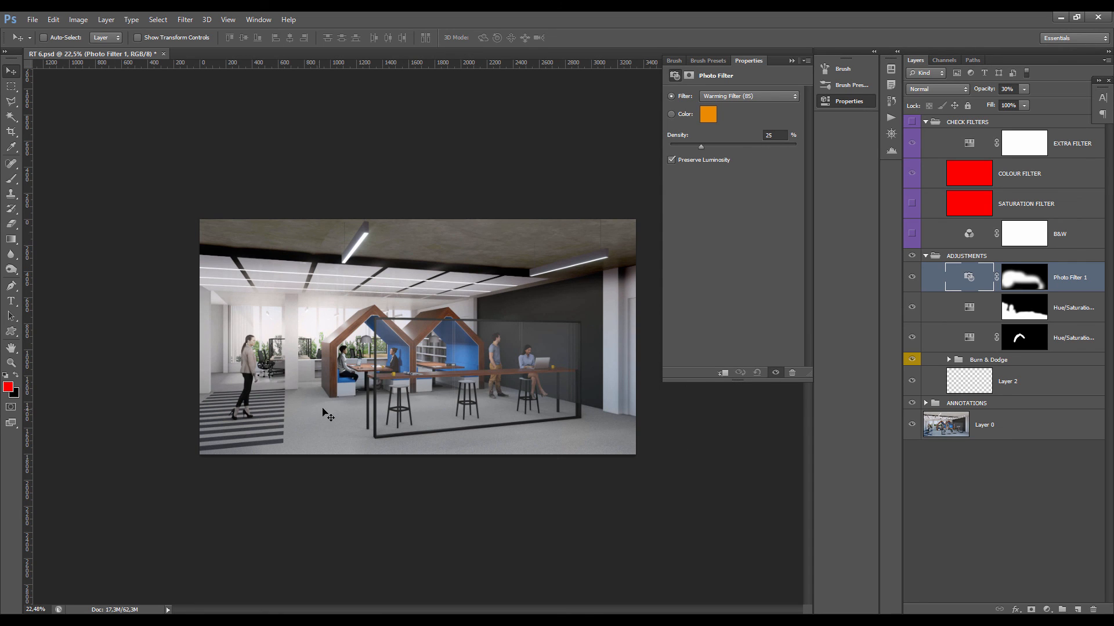
pyautogui.scroll(3, 270, 432)
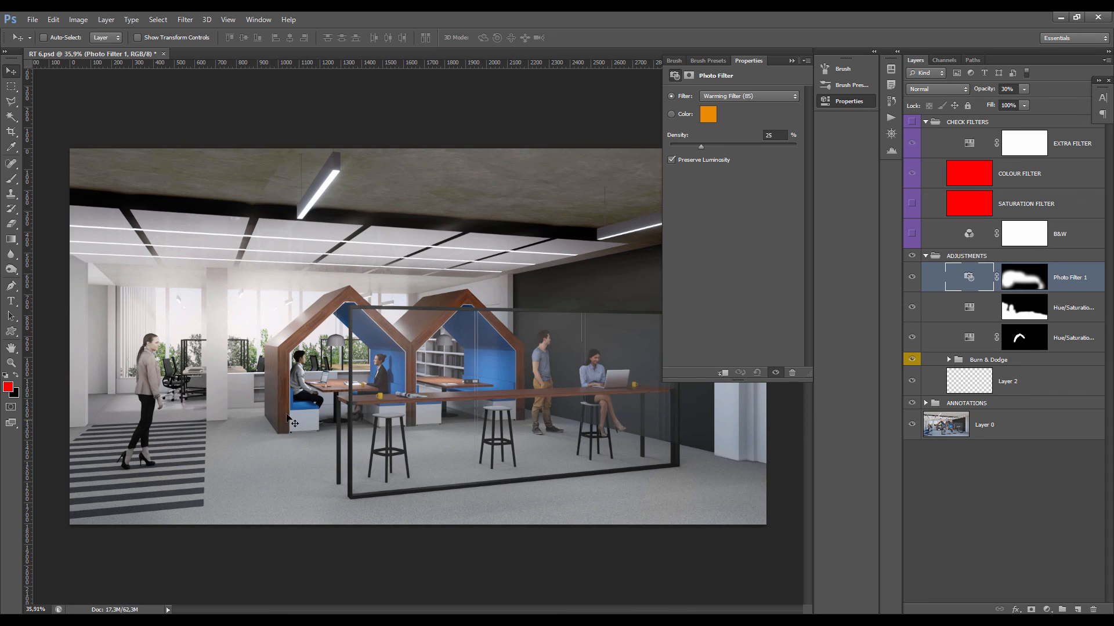
pyautogui.scroll(-2, 290, 428)
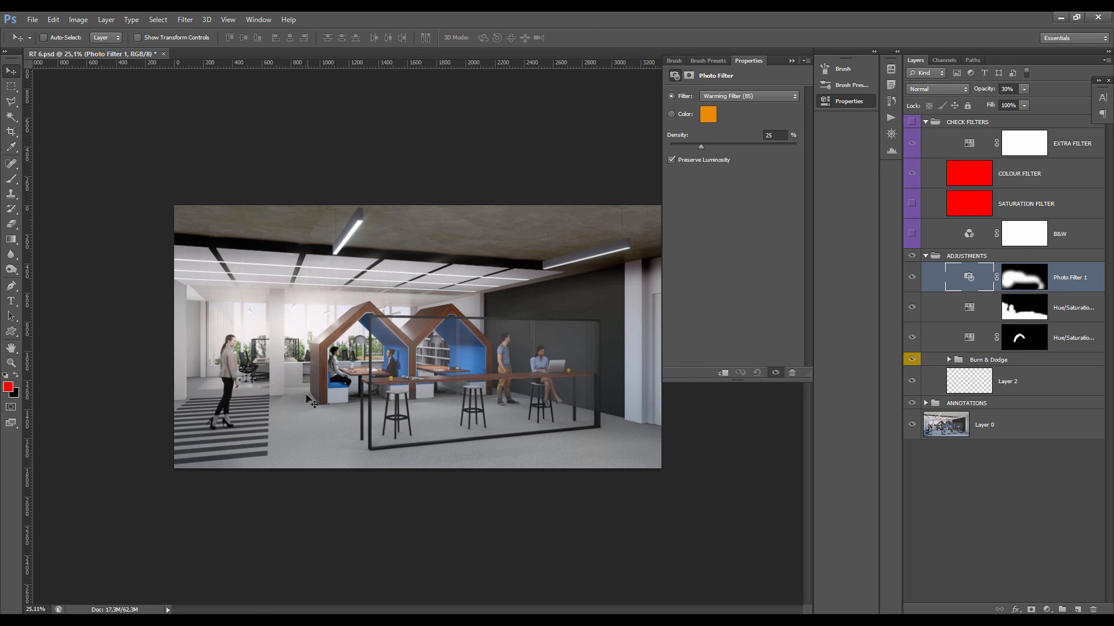
pyautogui.scroll(2, 313, 370)
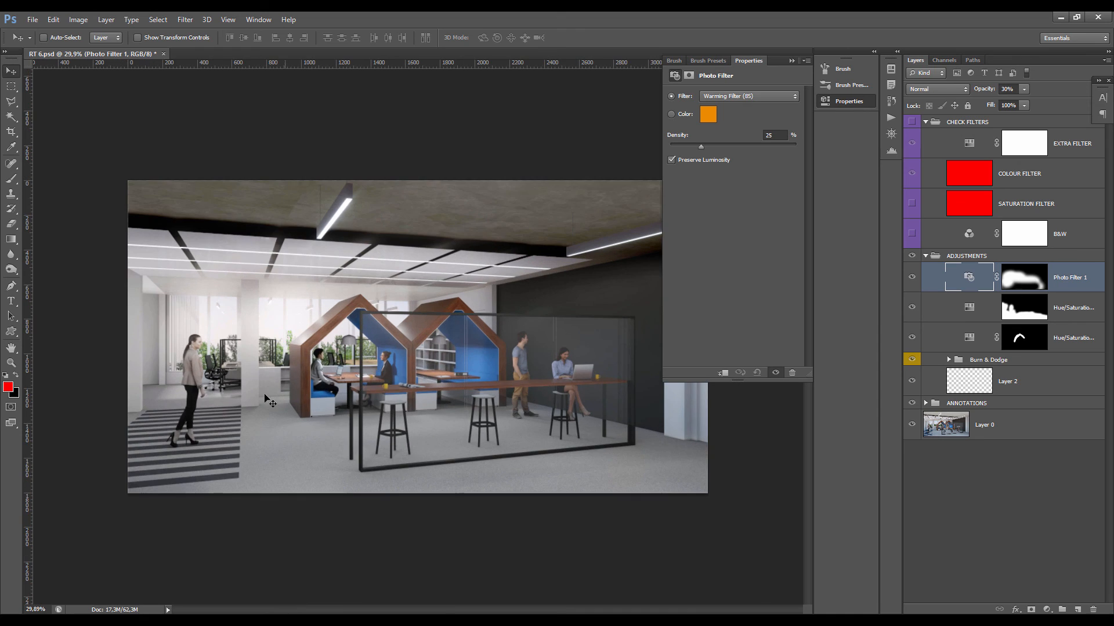
pyautogui.scroll(-3, 269, 402)
pyautogui.scroll(1, 416, 334)
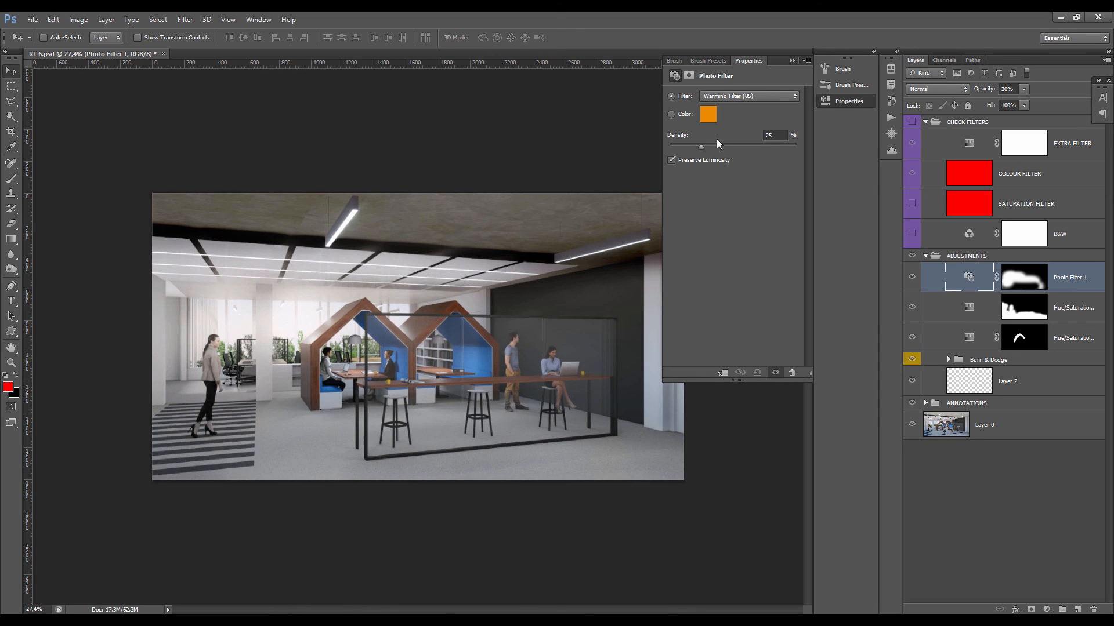
pyautogui.click(792, 61)
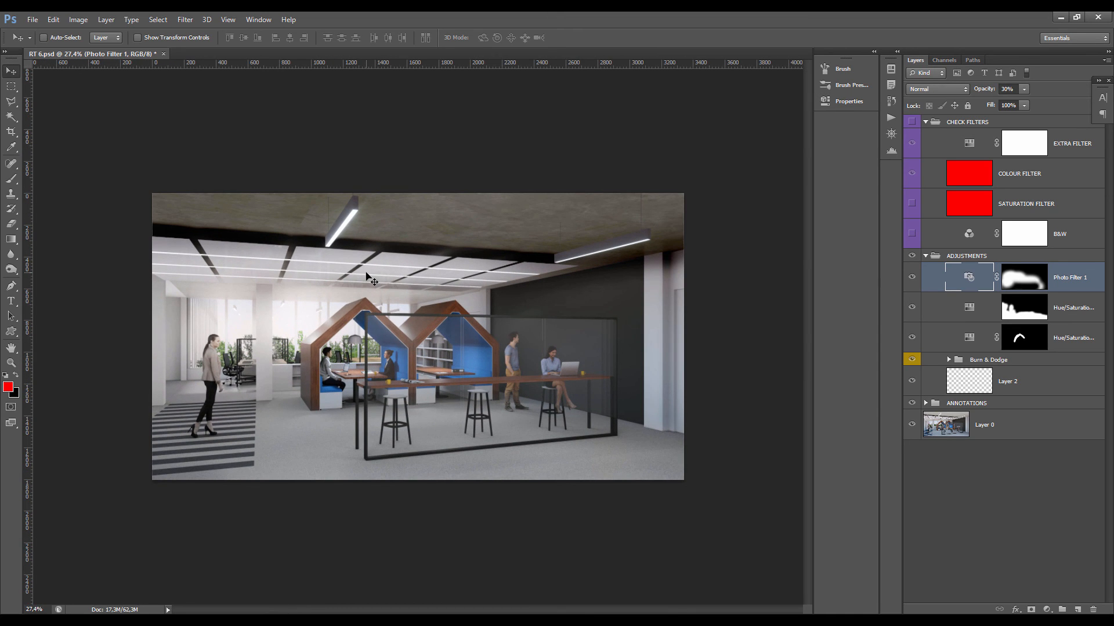
pyautogui.scroll(2, 367, 278)
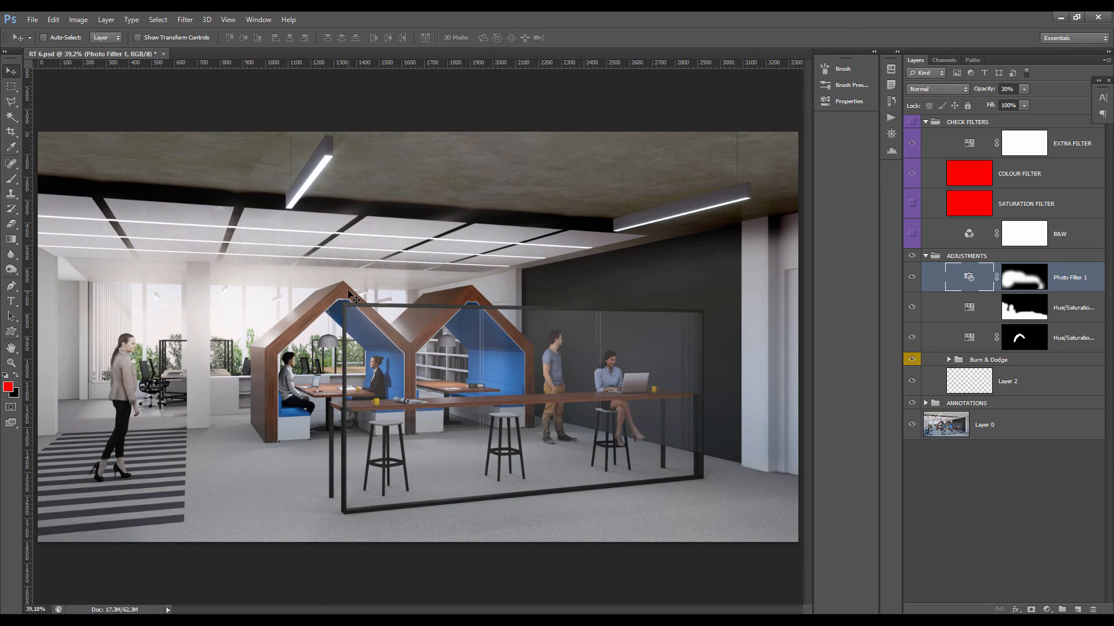
pyautogui.scroll(-1, 348, 292)
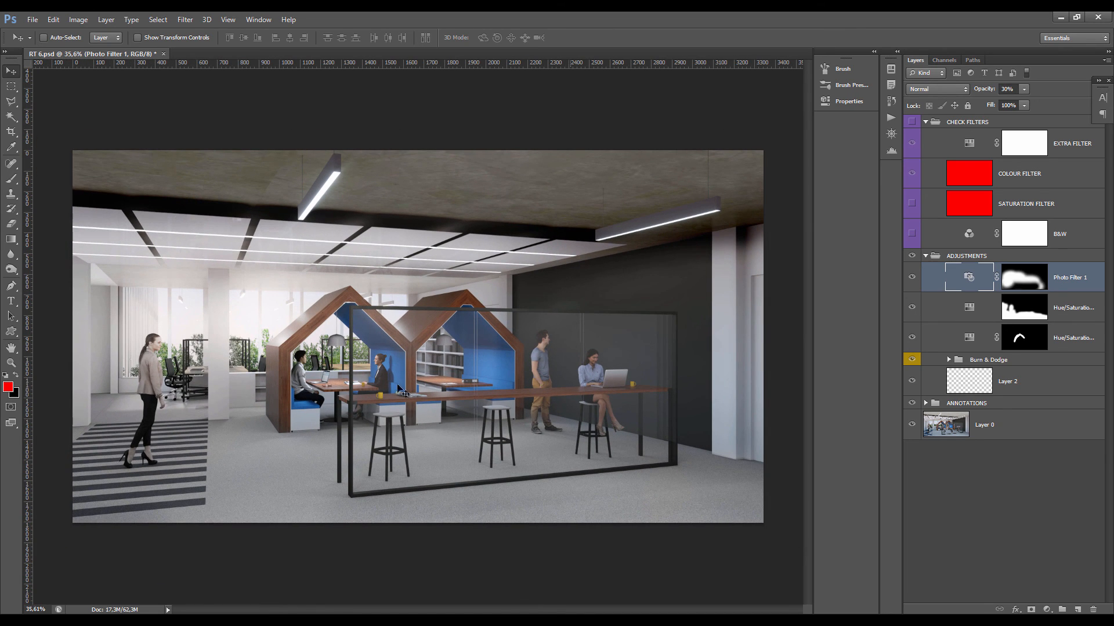